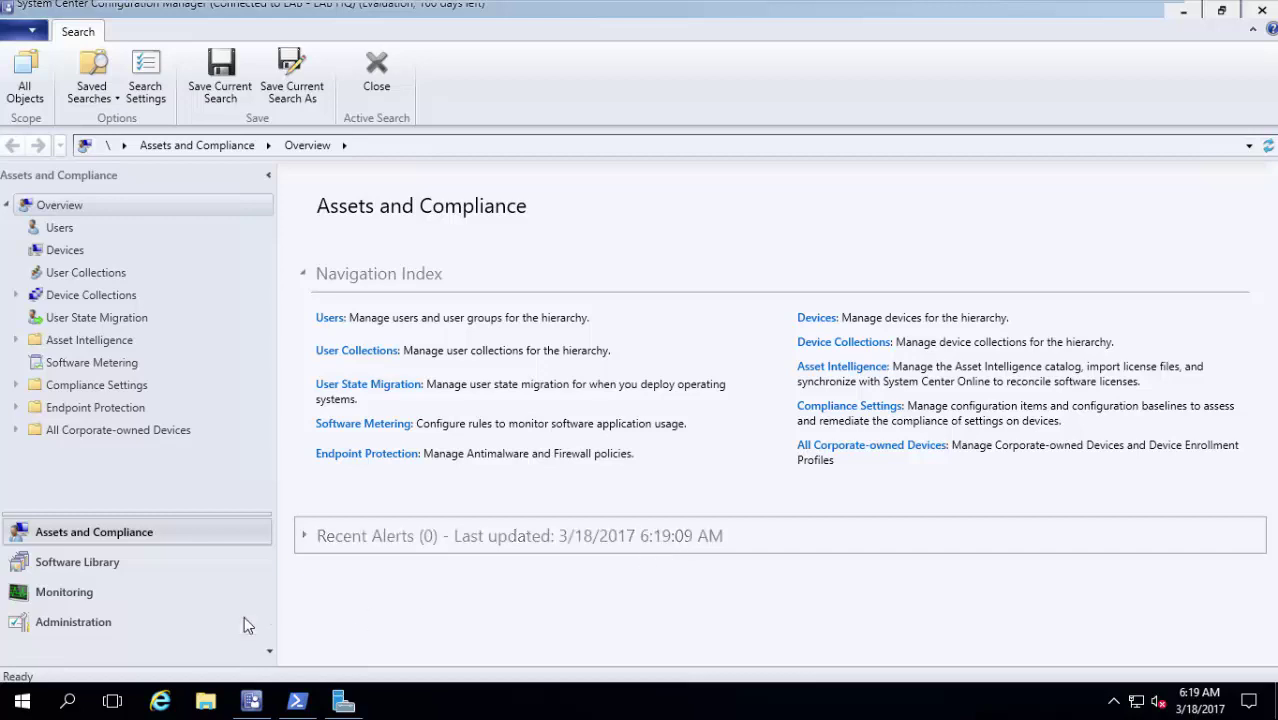
# Show the Security accounts in the Administration workspace and widen the Account Name column to fit its full contents.
pyautogui.click(218, 622)
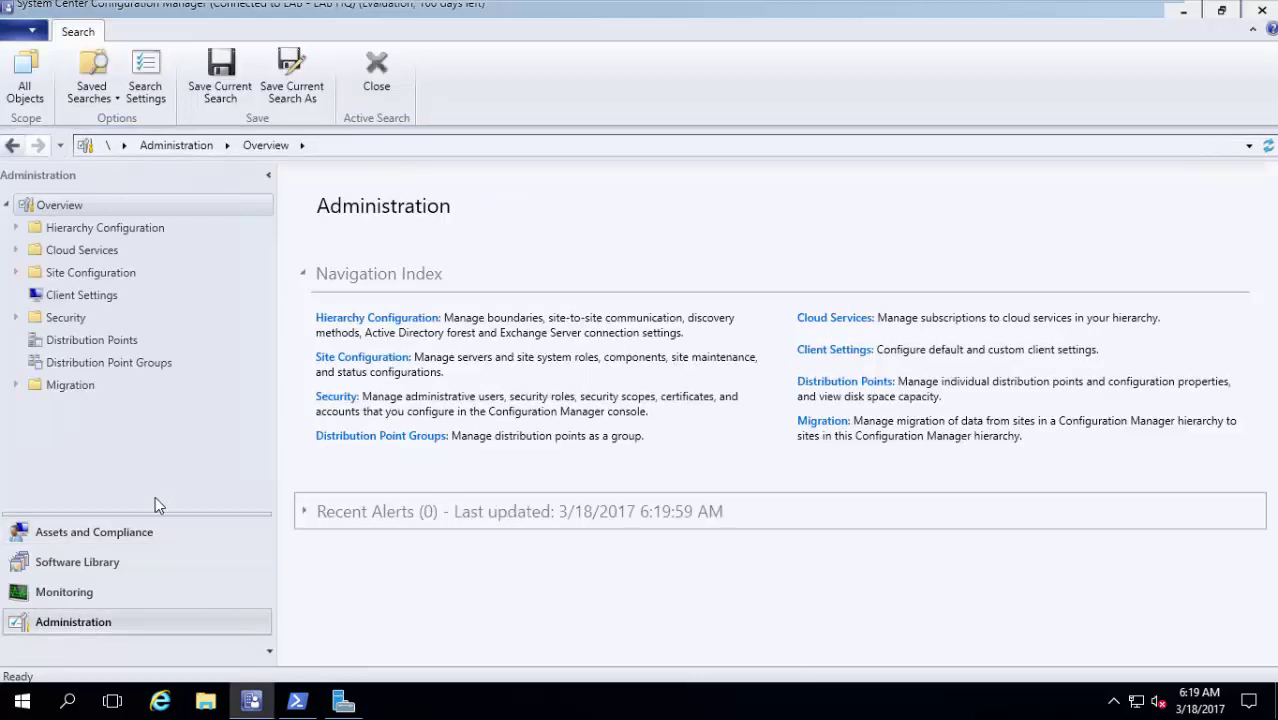
pyautogui.click(15, 318)
pyautogui.click(66, 318)
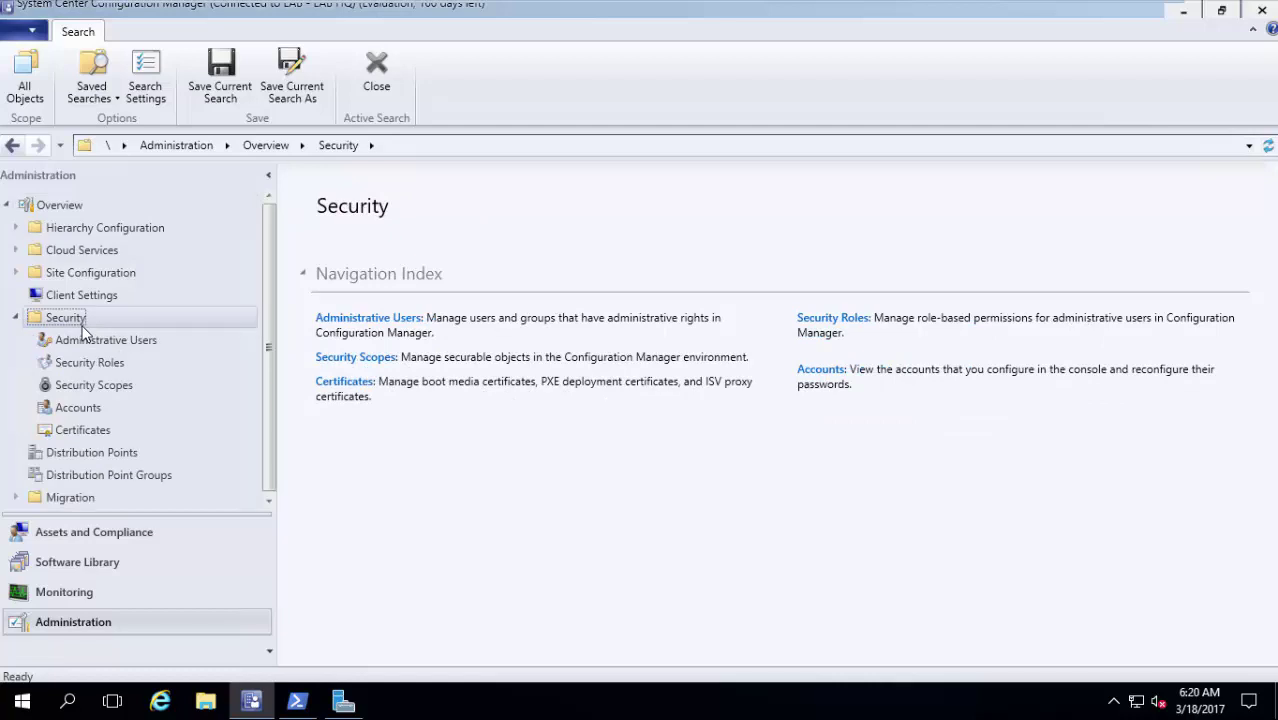
pyautogui.click(78, 408)
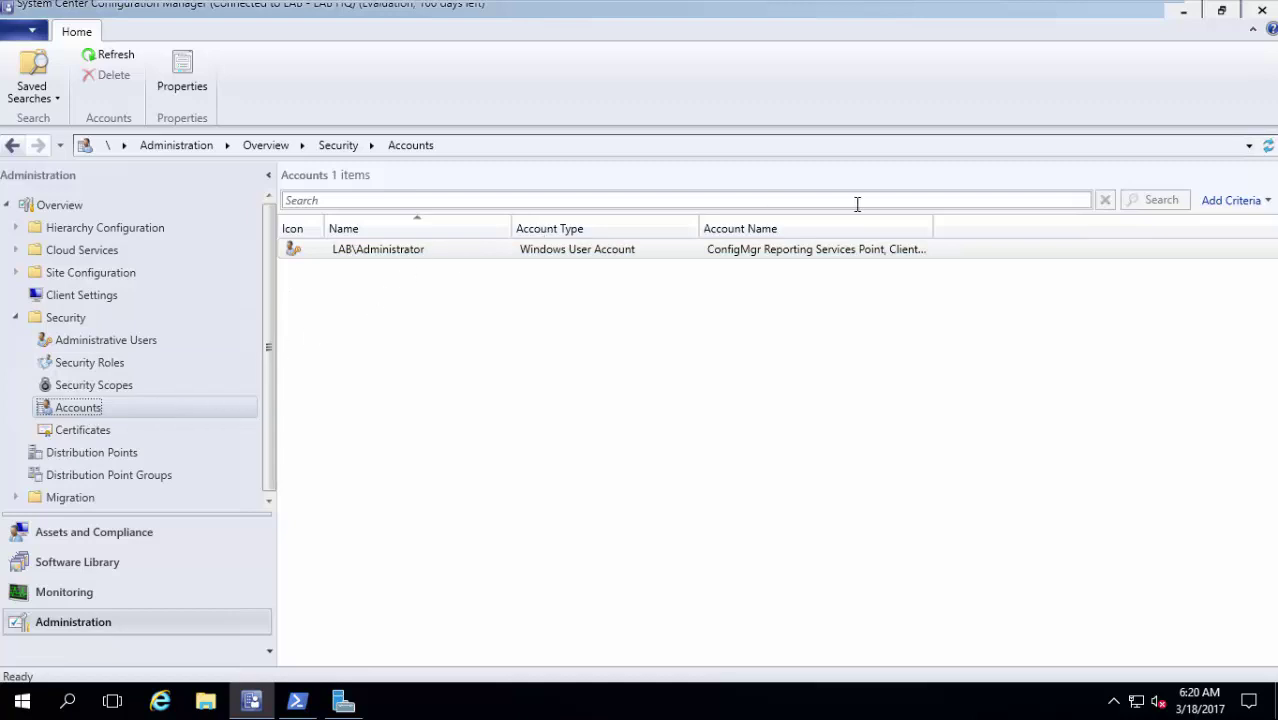
pyautogui.doubleClick(933, 228)
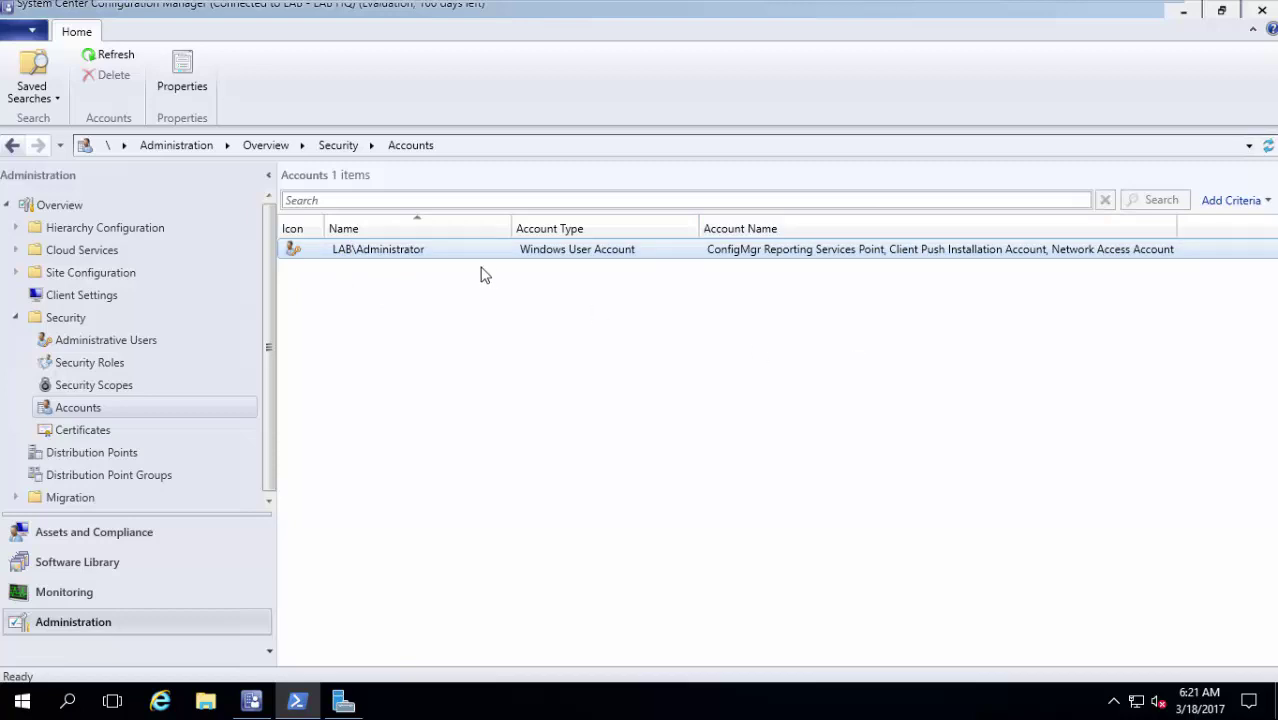
pyautogui.click(402, 249)
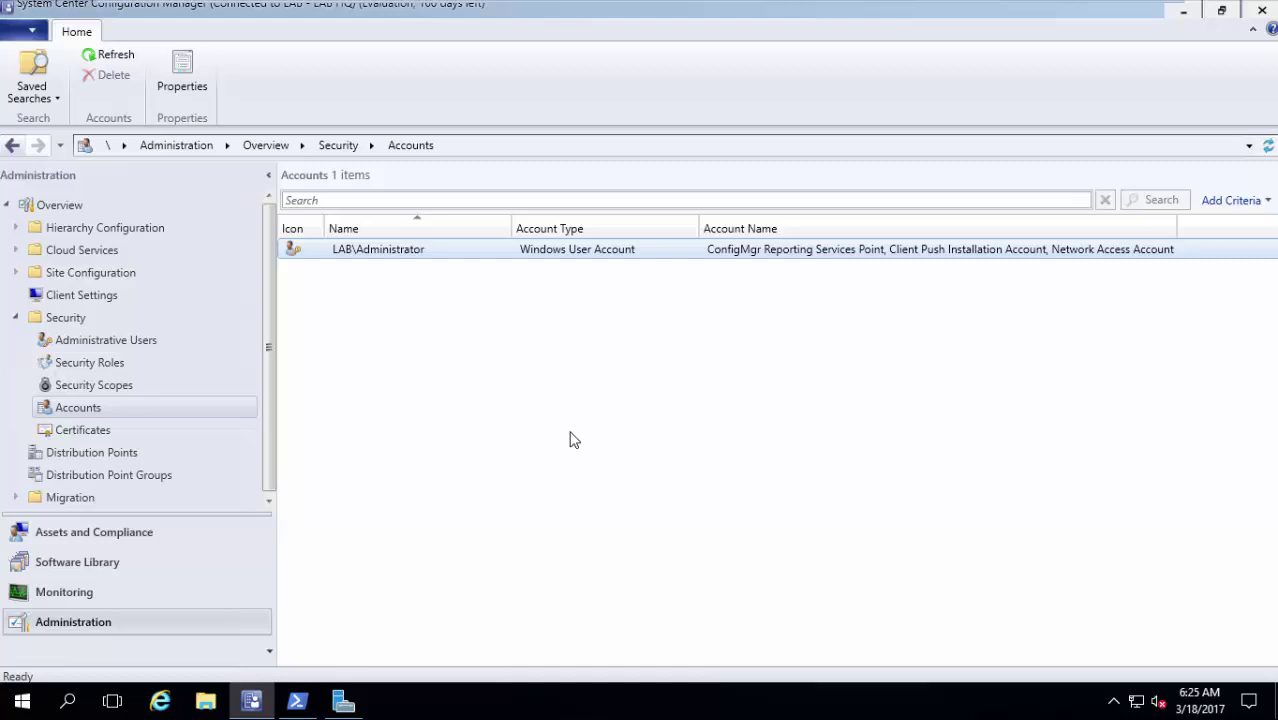
# Review the built-in security roles, reading the descriptions of Full Administrator, Read-only Analyst and Security Administrator.
pyautogui.click(137, 363)
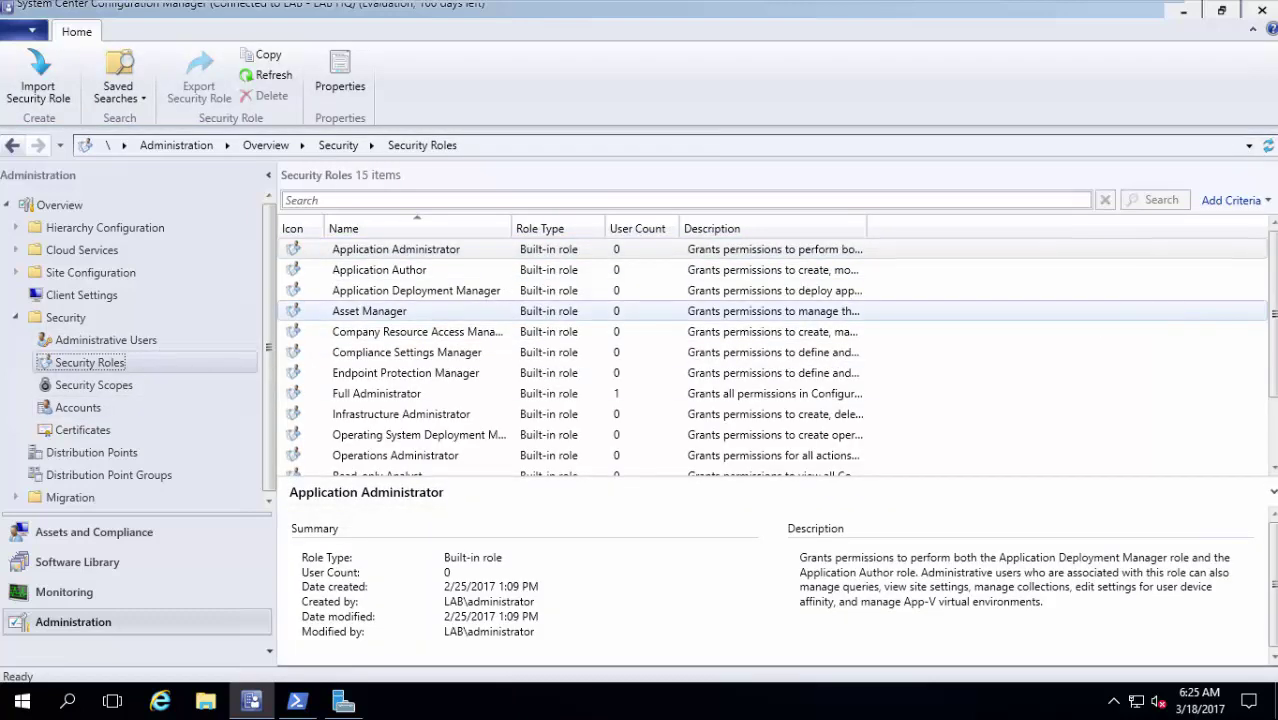
pyautogui.click(455, 400)
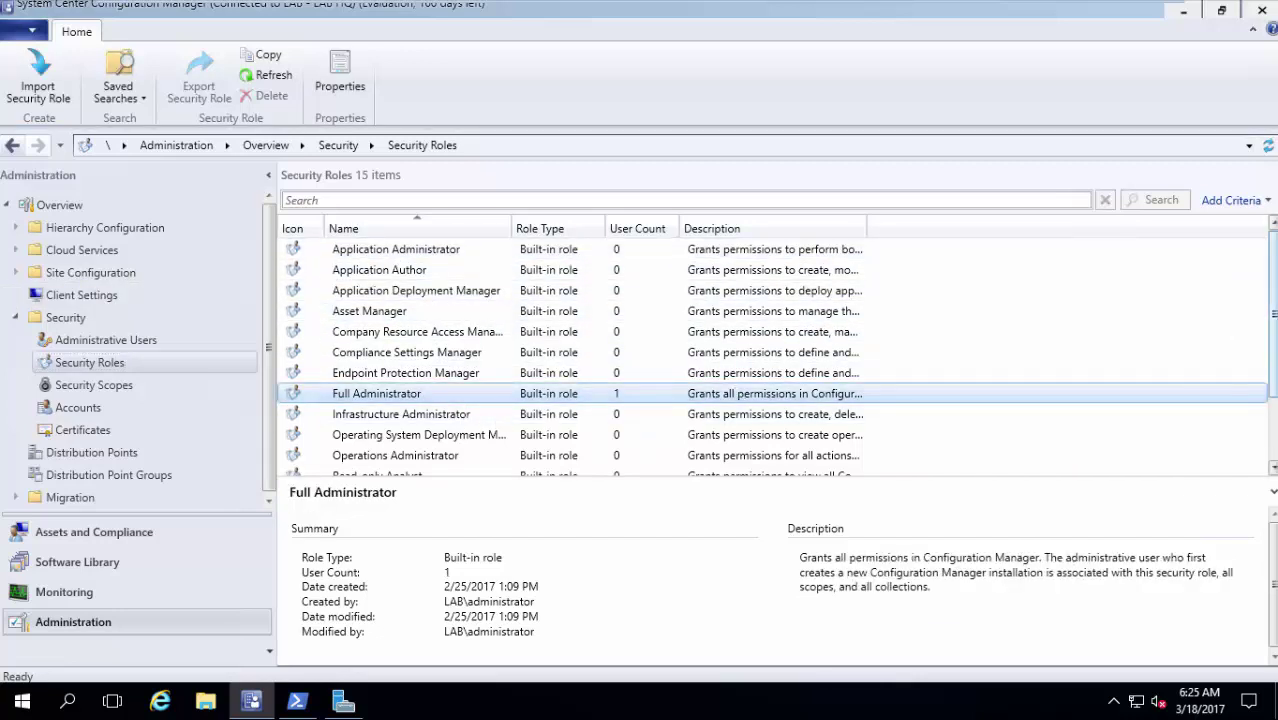
pyautogui.scroll(-2, 907, 397)
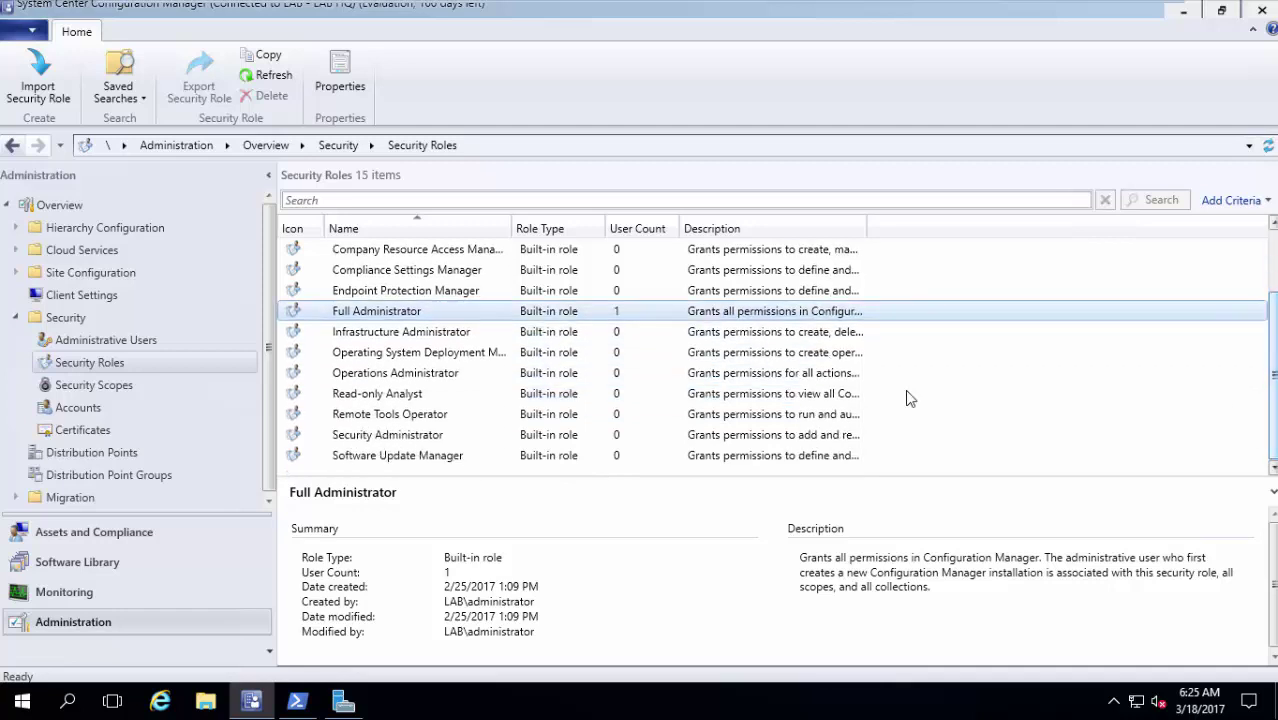
pyautogui.click(506, 396)
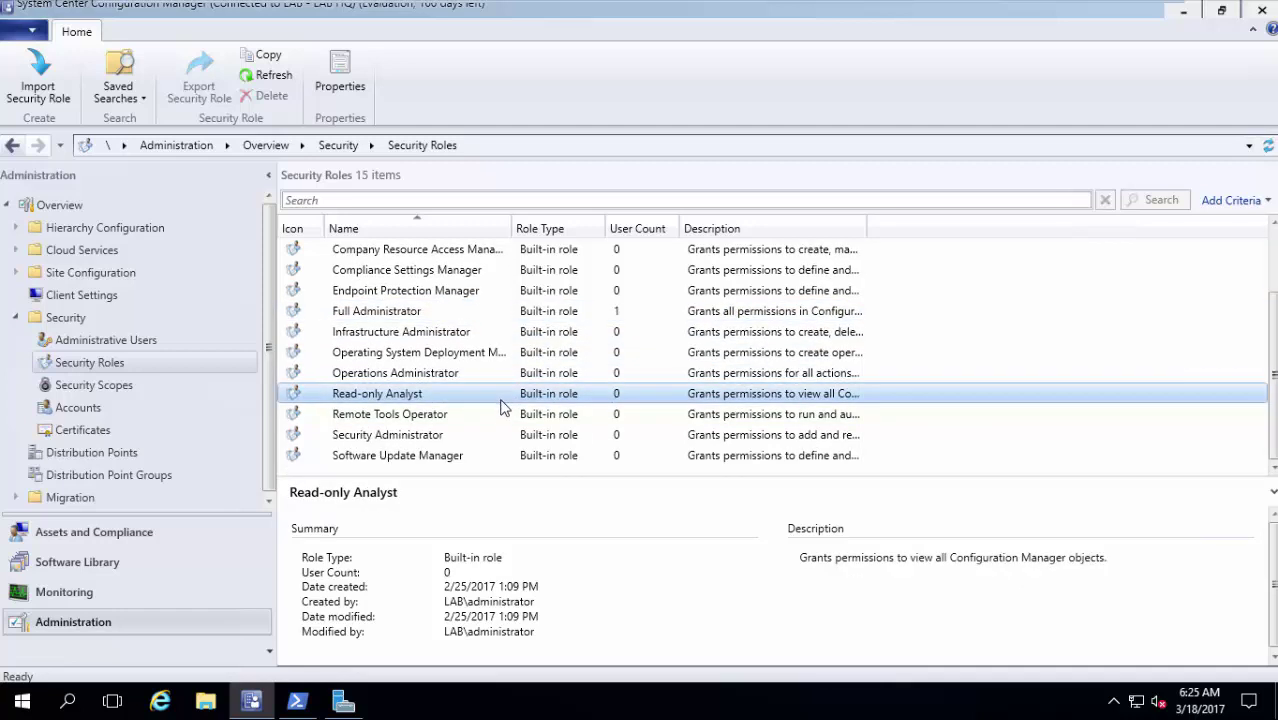
pyautogui.click(490, 435)
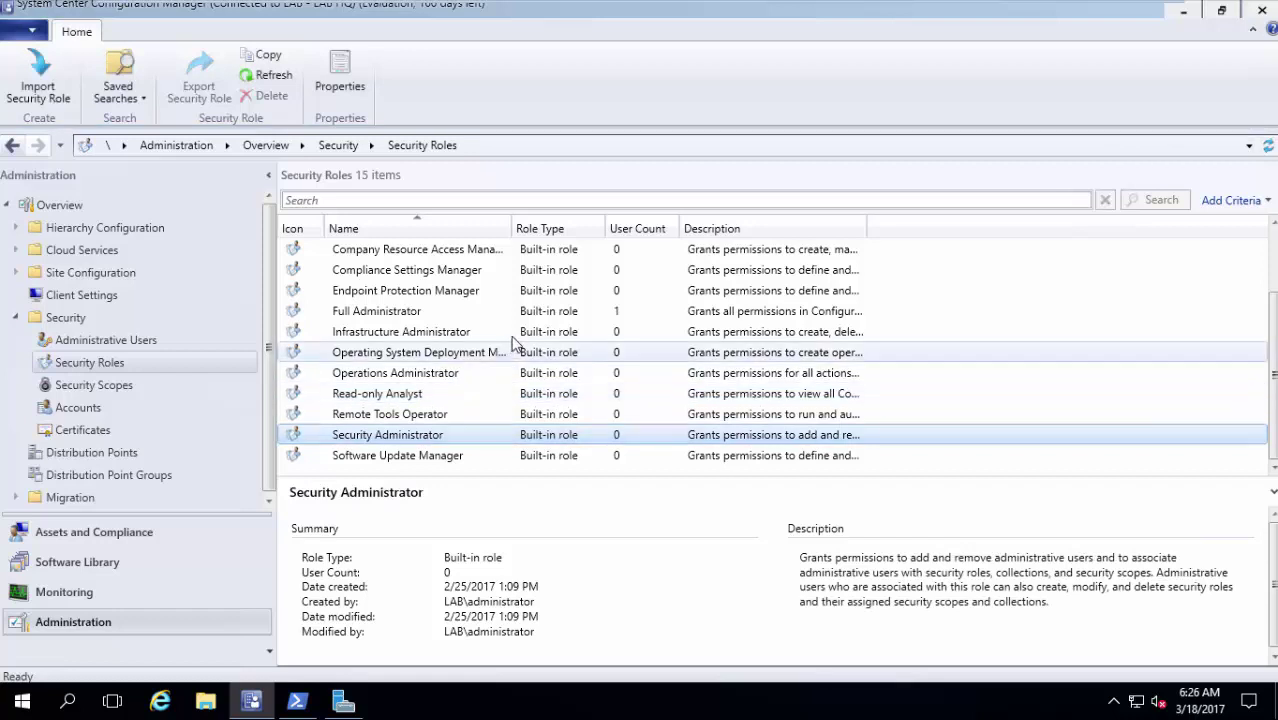
pyautogui.click(530, 314)
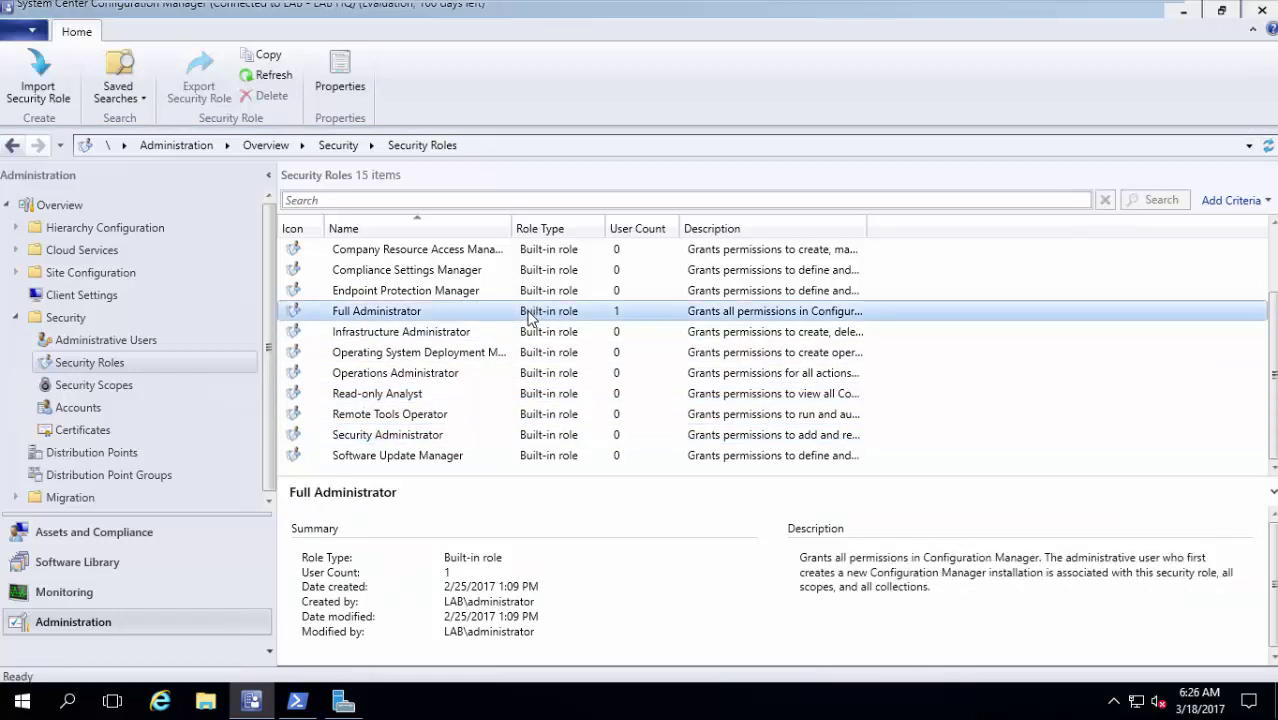
pyautogui.scroll(2, 475, 404)
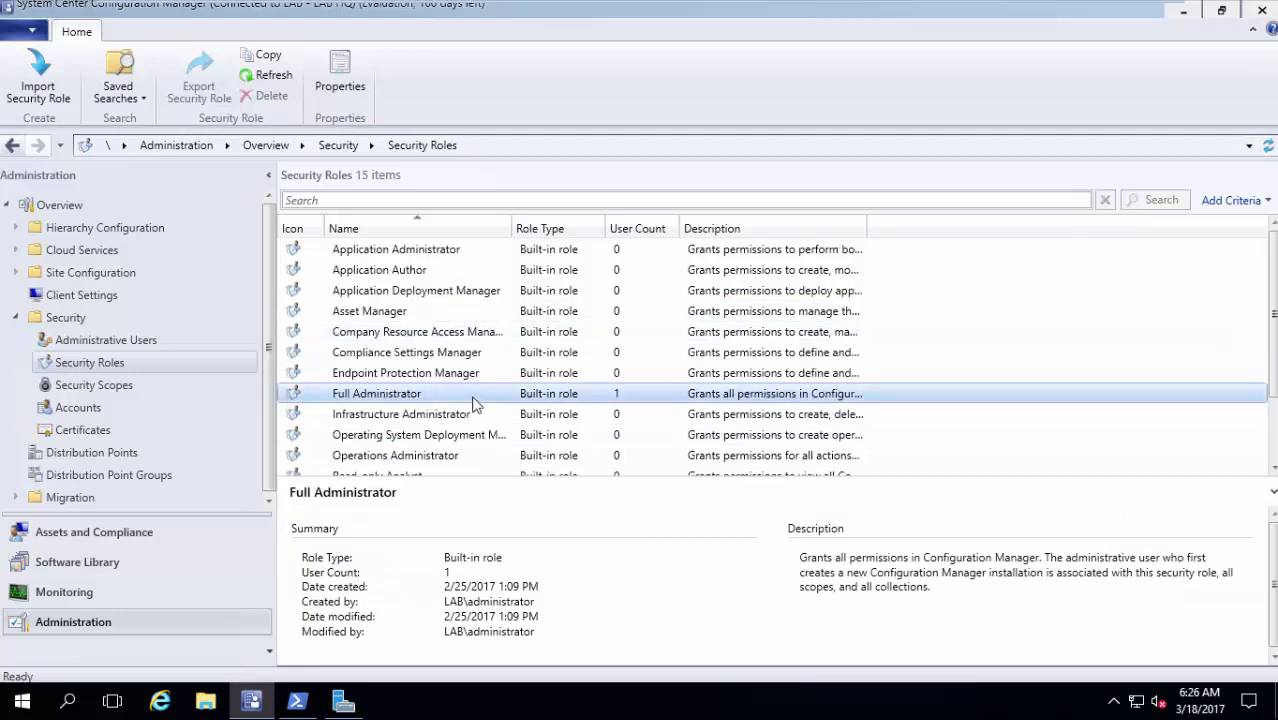
# Inspect the Full Administrator role's permissions and associated administrative users in its properties, leaving everything as it is.
pyautogui.doubleClick(475, 397)
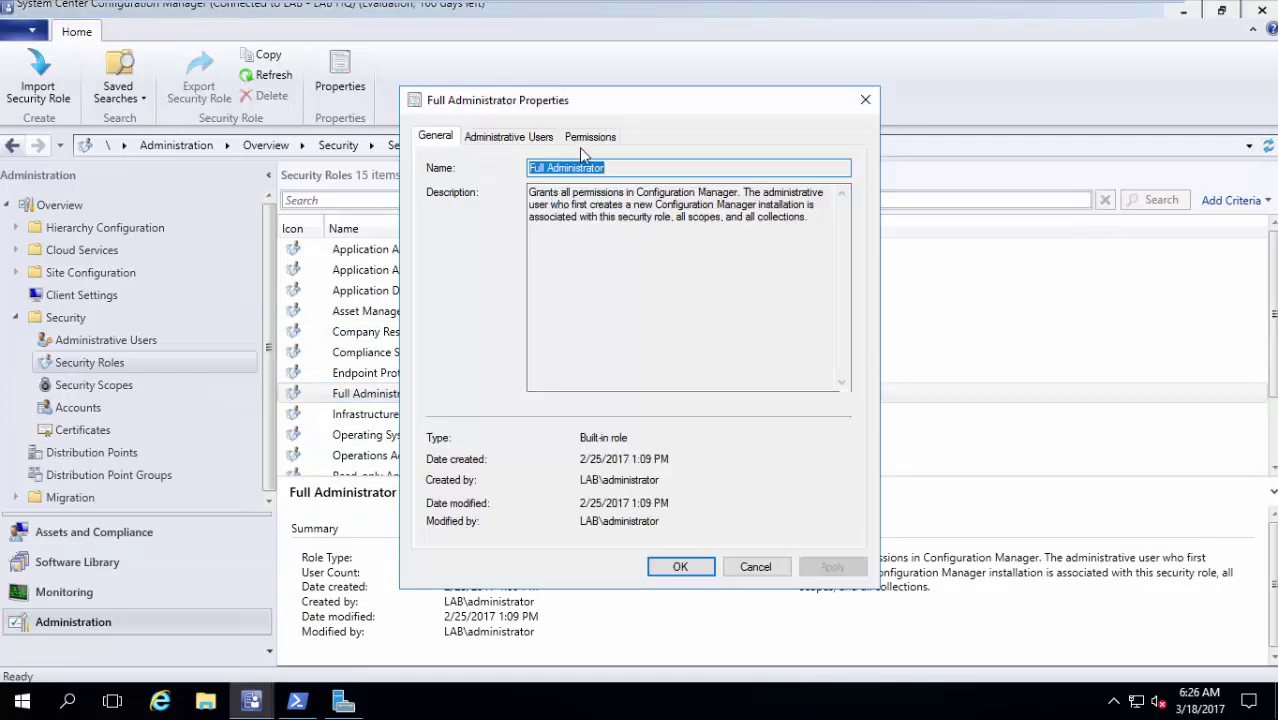
pyautogui.click(584, 142)
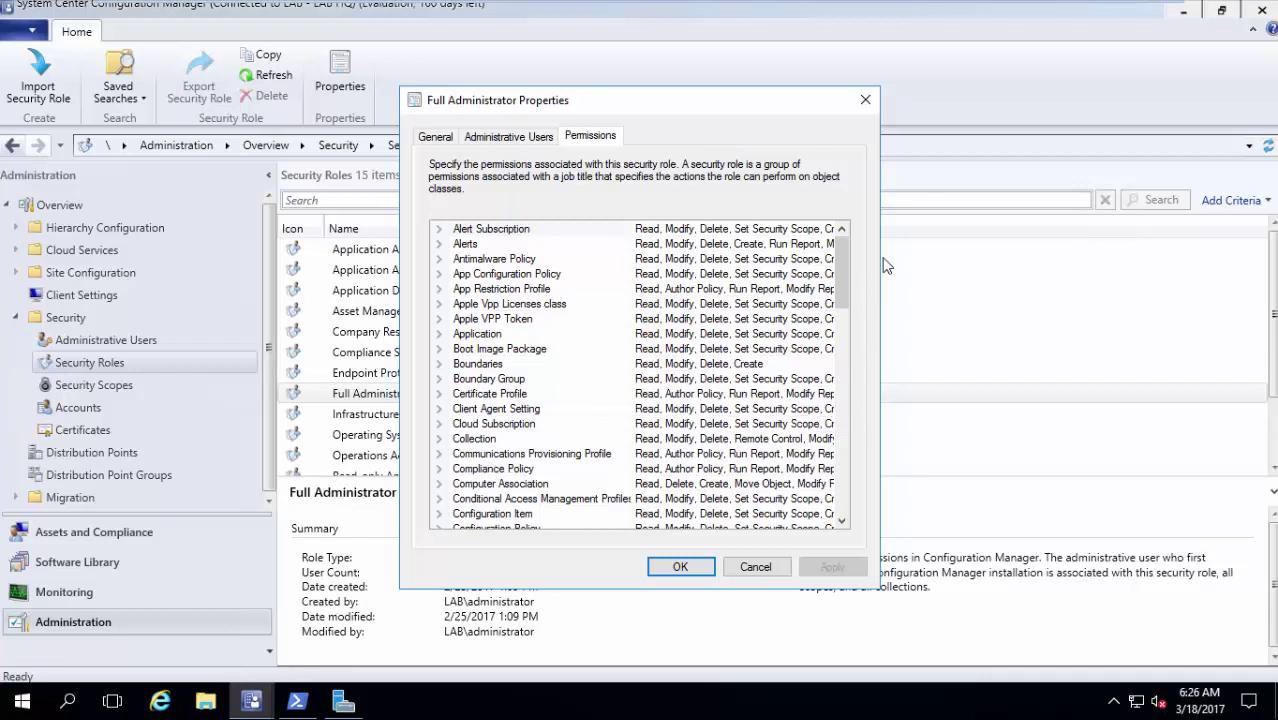
pyautogui.click(520, 274)
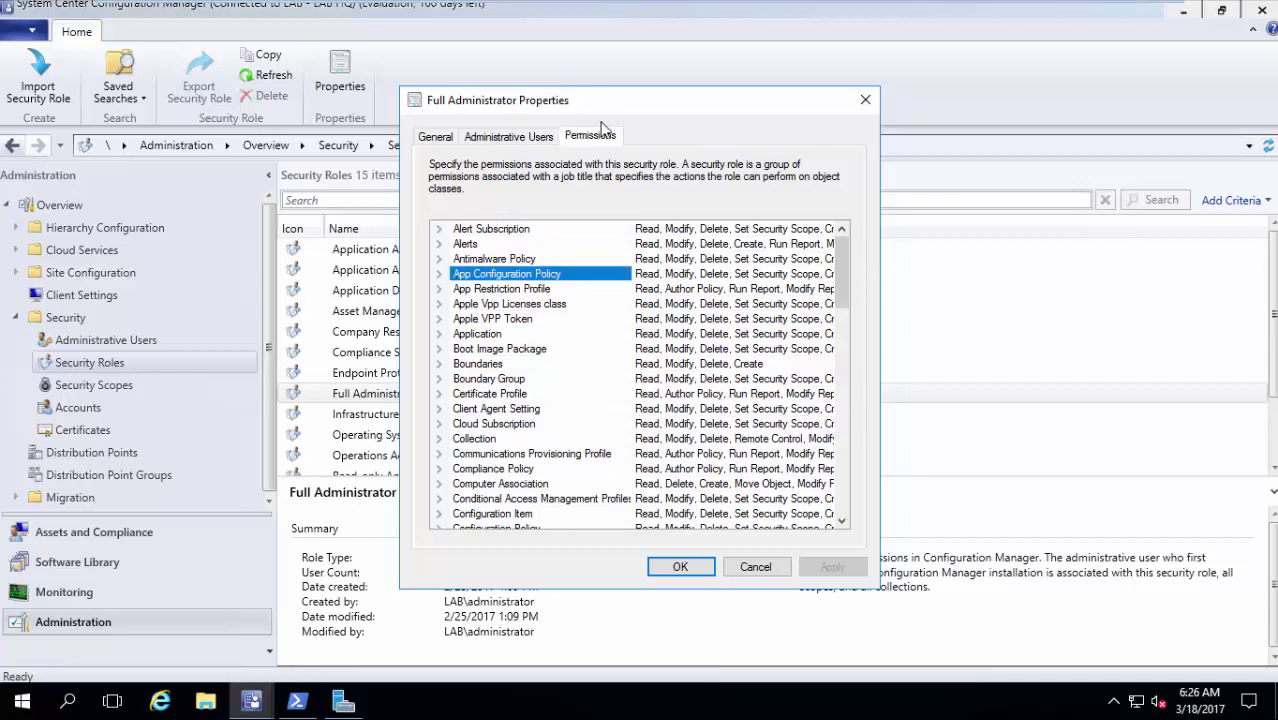
pyautogui.click(549, 140)
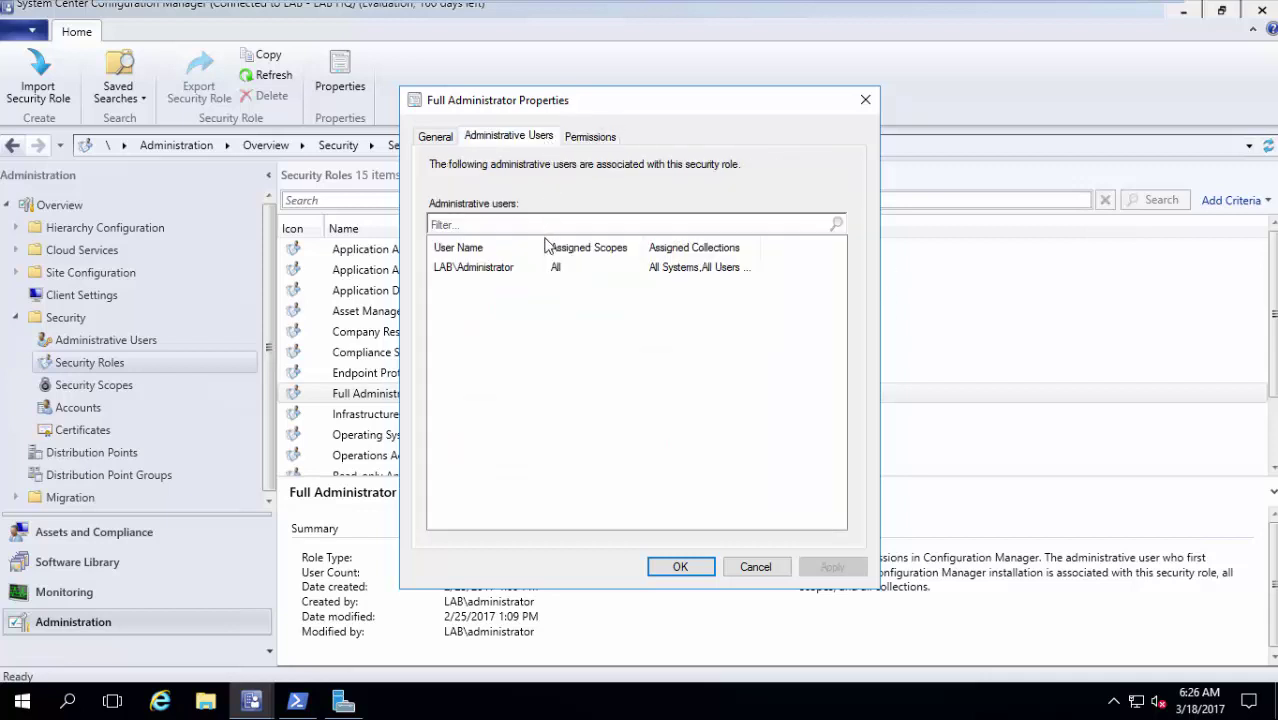
pyautogui.click(537, 270)
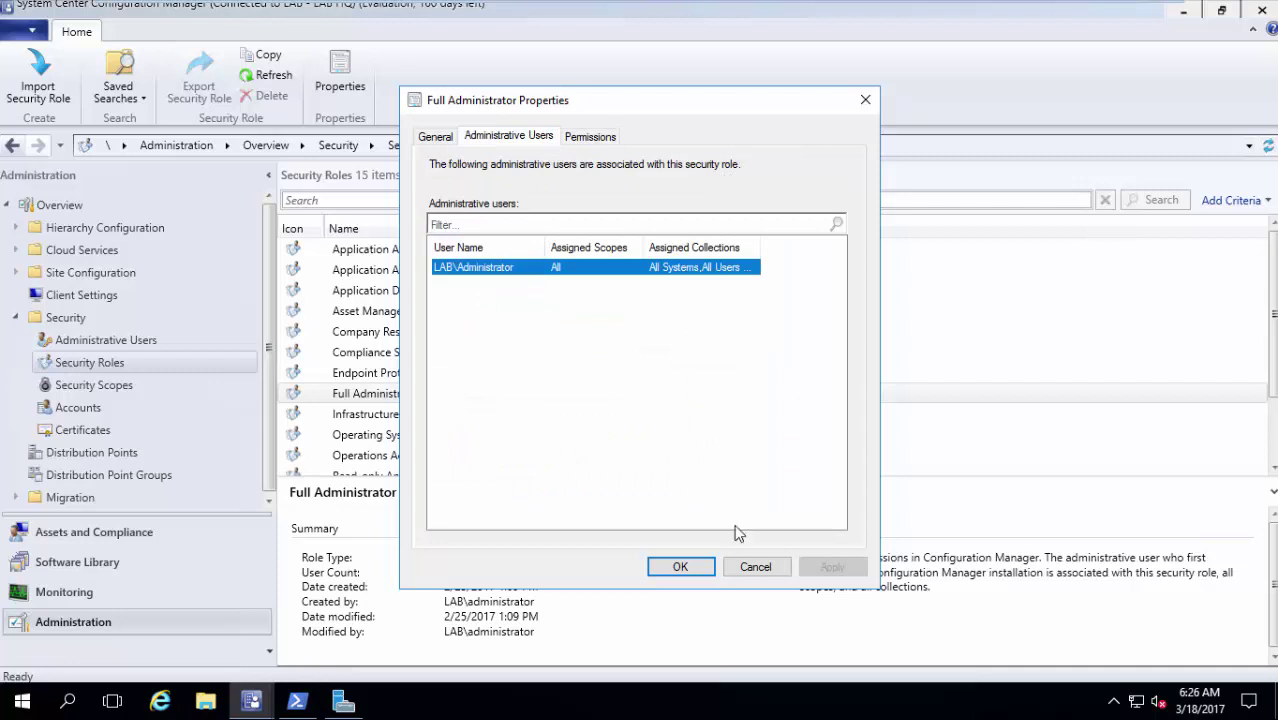
pyautogui.click(755, 566)
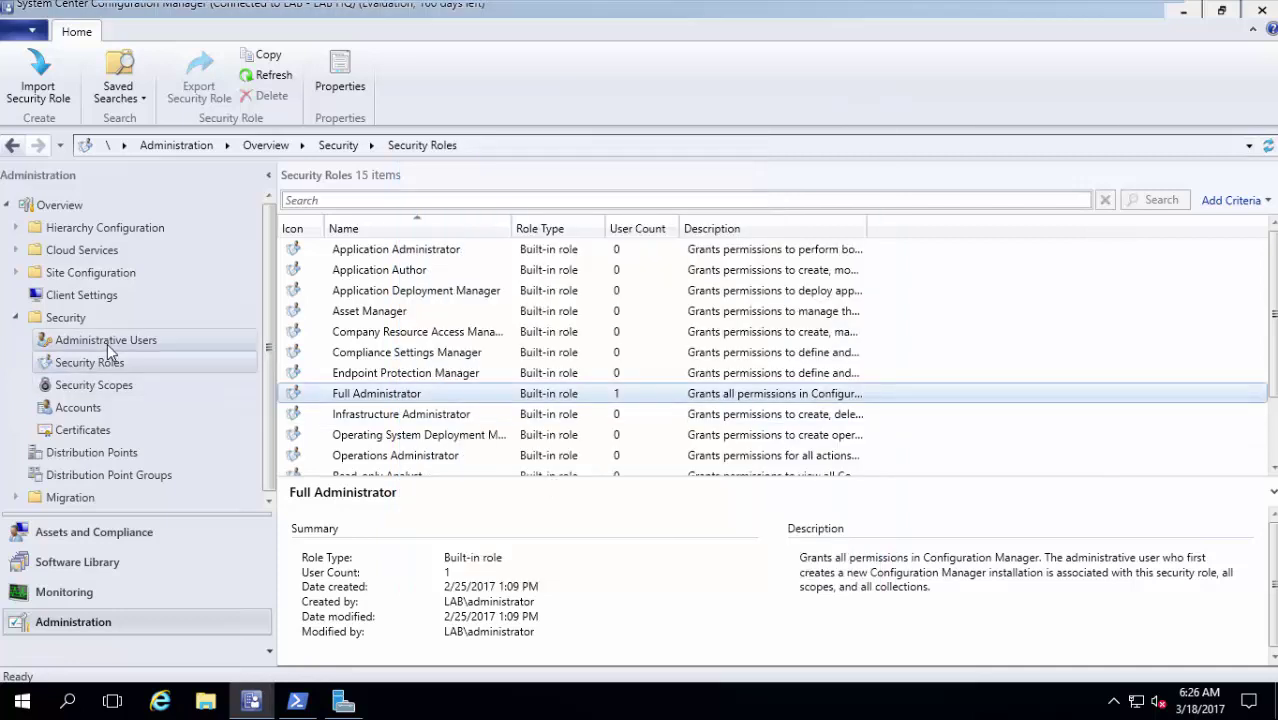
# Start adding an administrative user and select the intended user's account from the Lab.com domain.
pyautogui.click(108, 344)
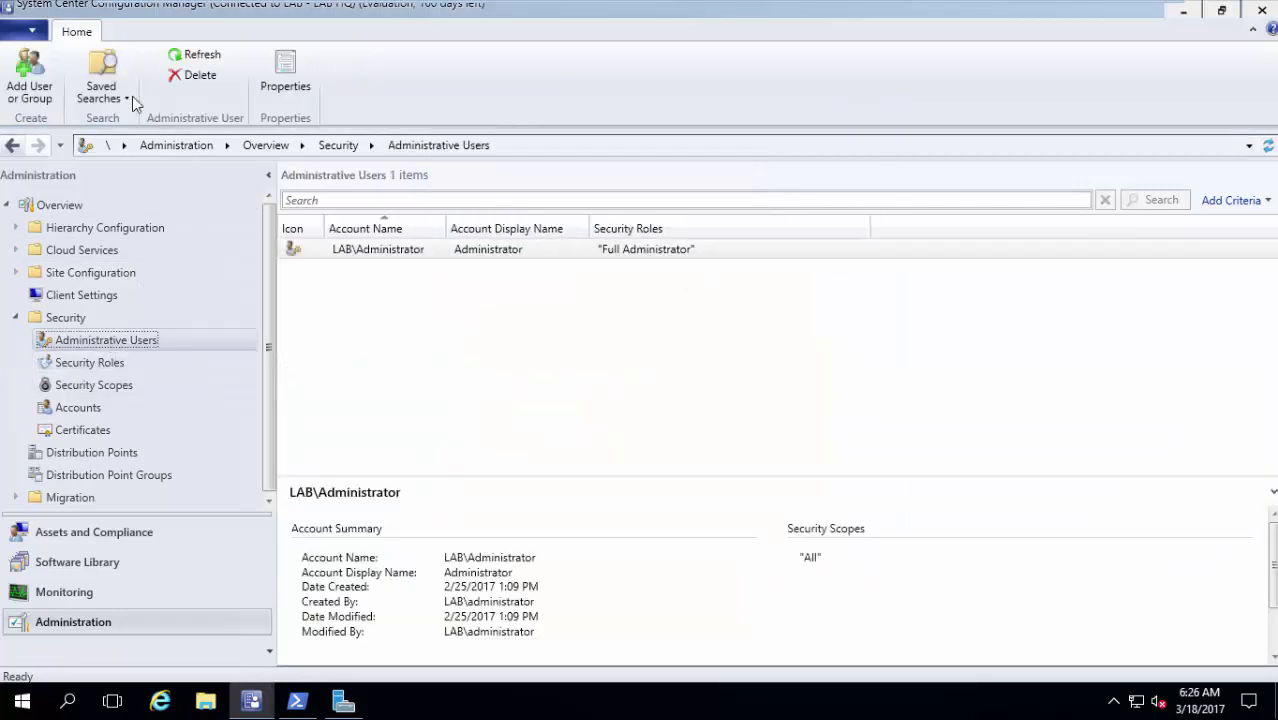
pyautogui.click(40, 78)
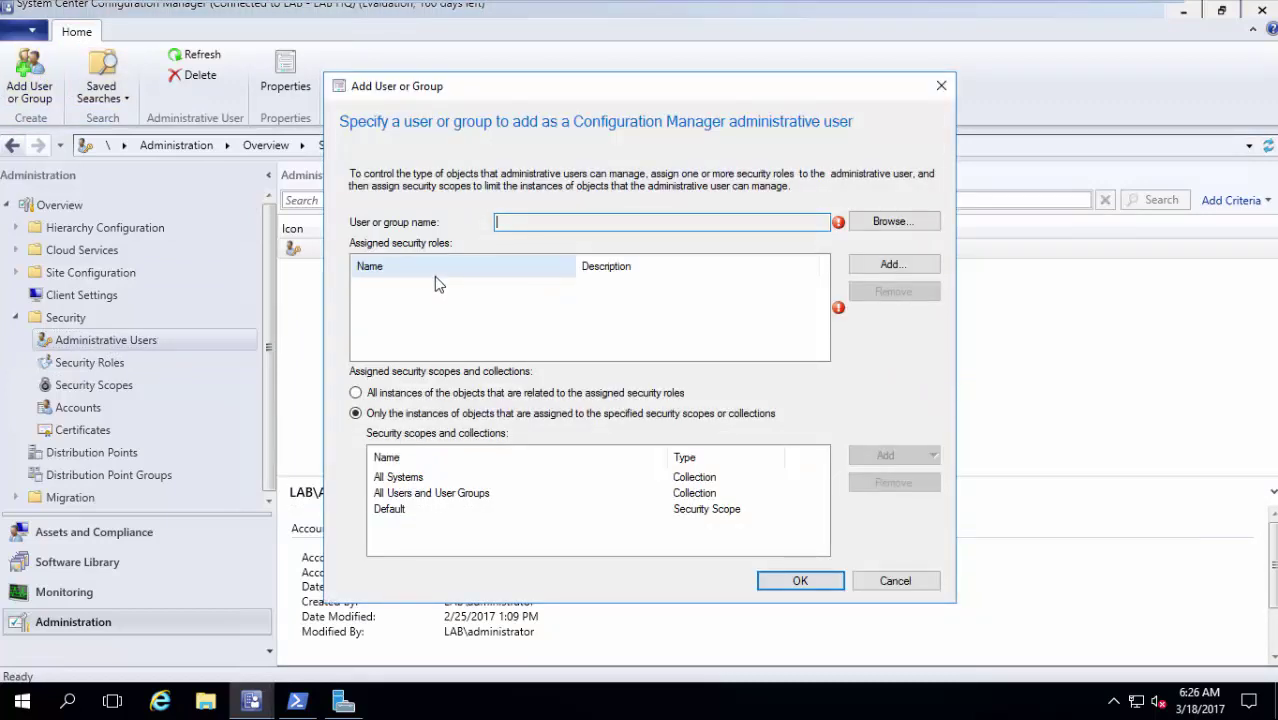
pyautogui.click(892, 221)
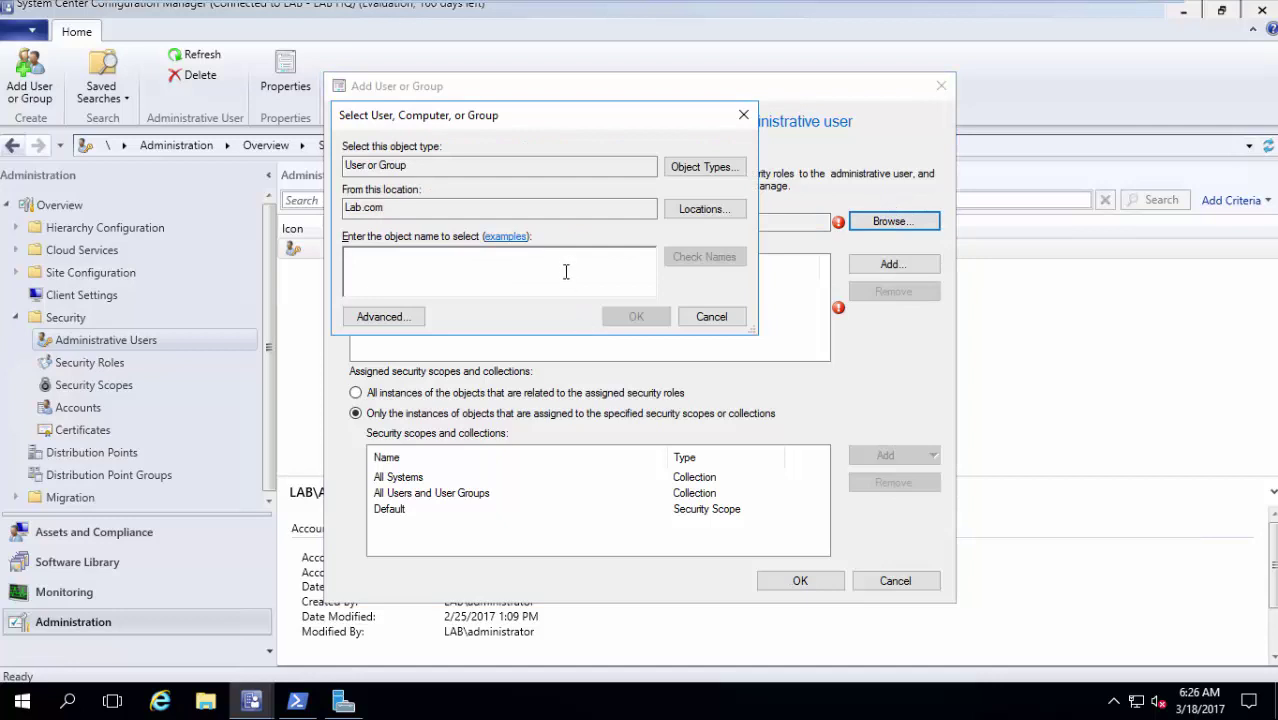
pyautogui.write('ahmed')
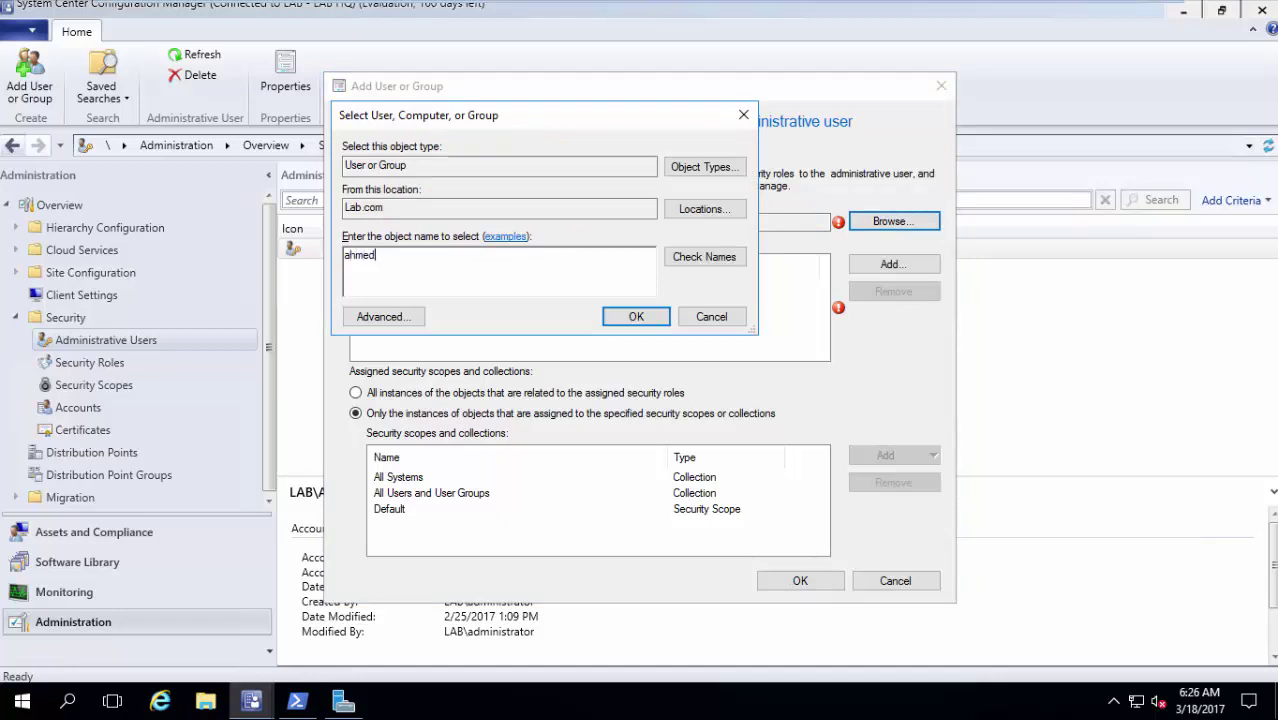
pyautogui.click(666, 264)
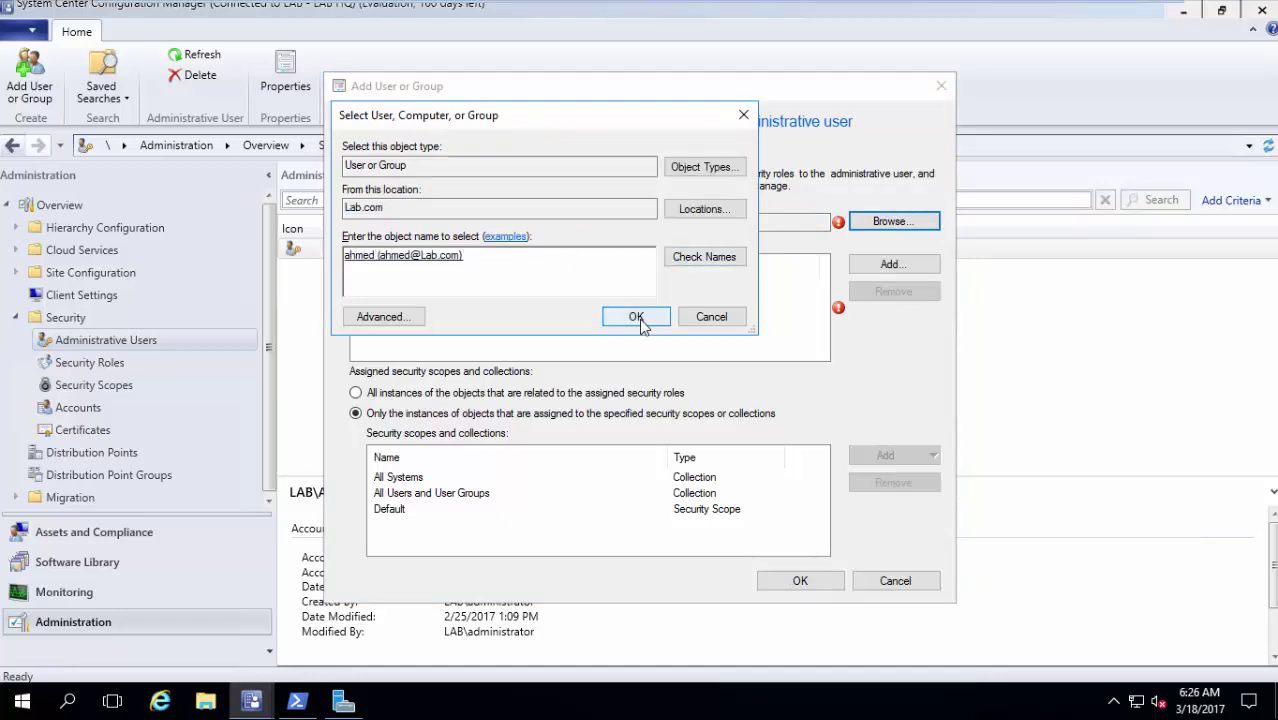
pyautogui.click(640, 318)
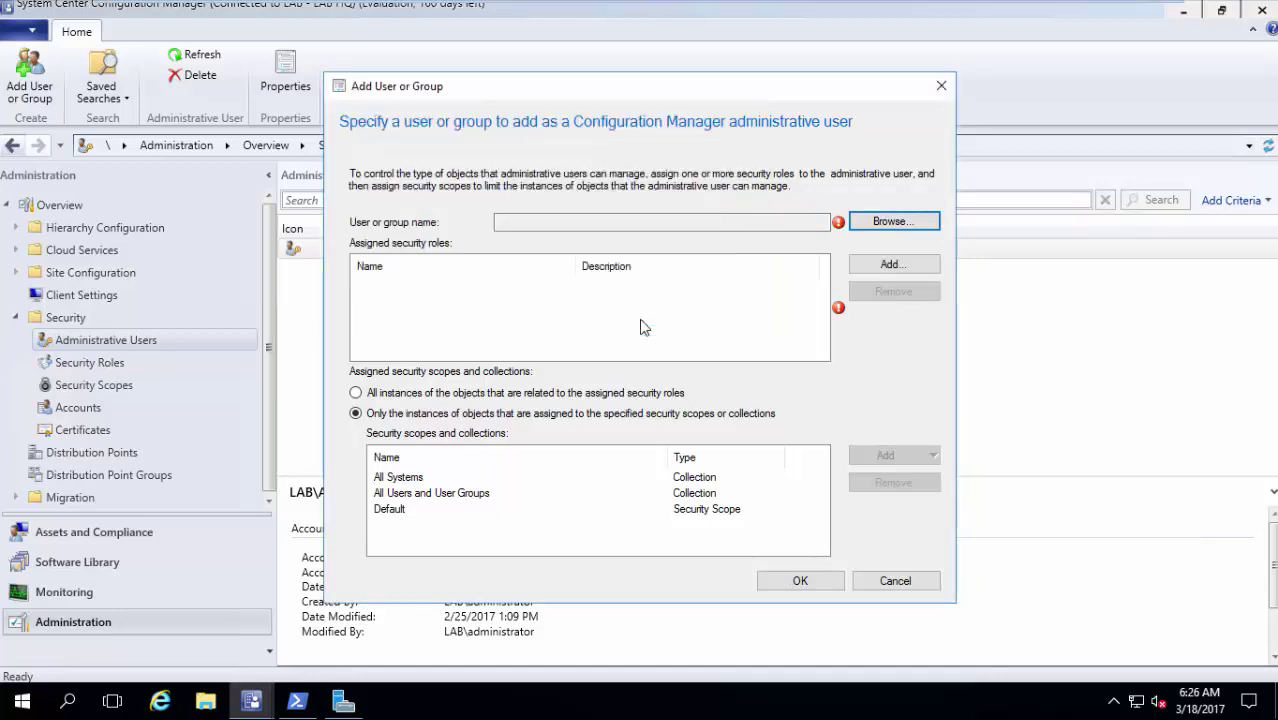
# Assign the user the Full Administrator role with access to all instances of related objects, and save the new administrative user.
pyautogui.click(930, 264)
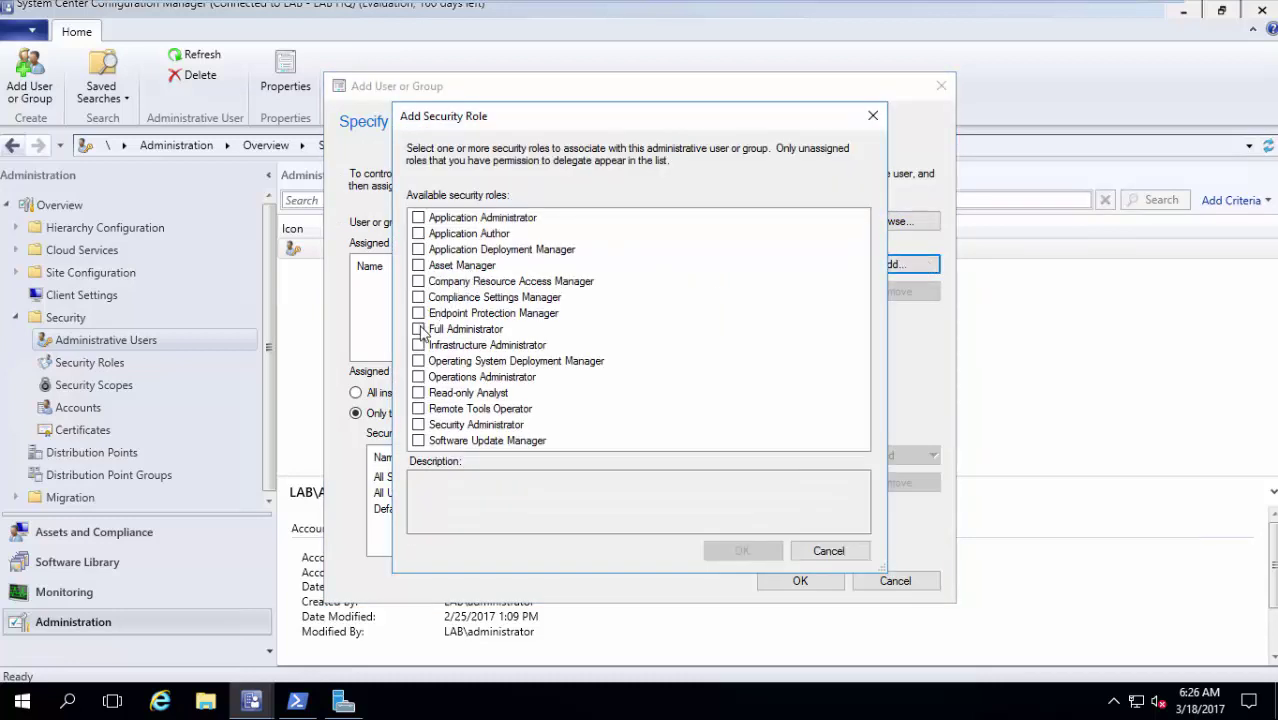
pyautogui.click(418, 330)
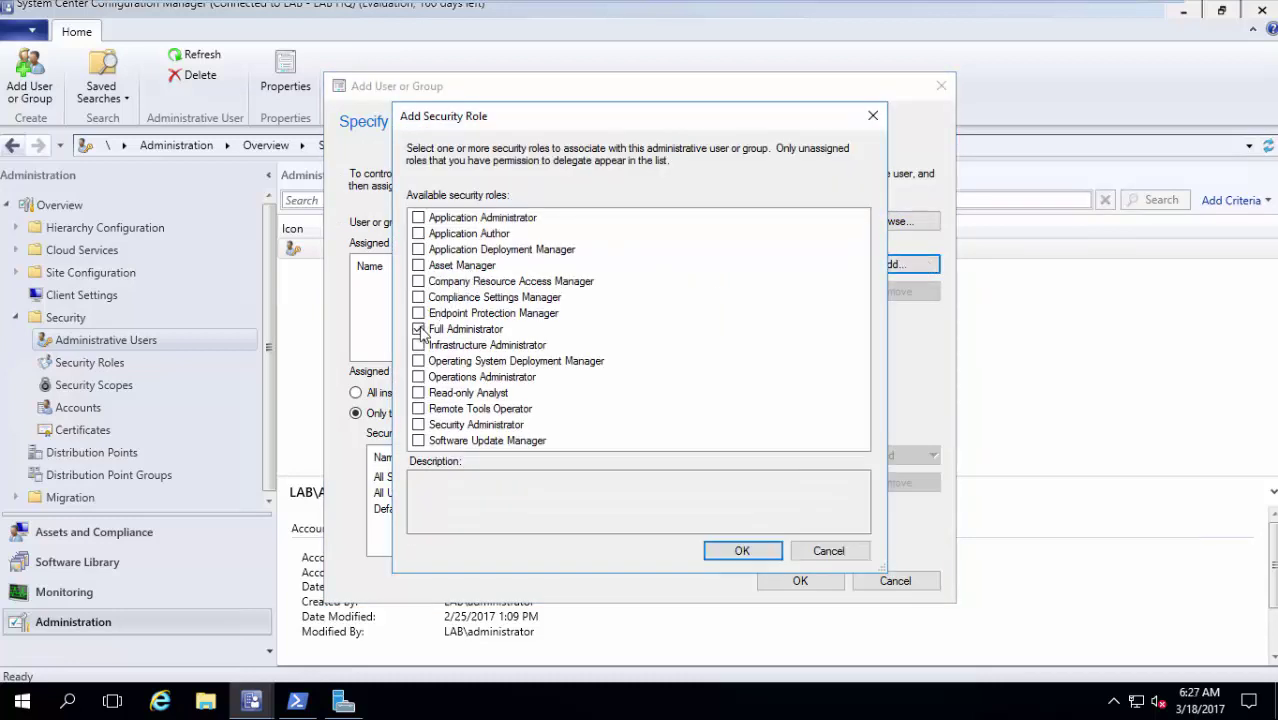
pyautogui.click(419, 221)
pyautogui.click(418, 219)
pyautogui.click(765, 556)
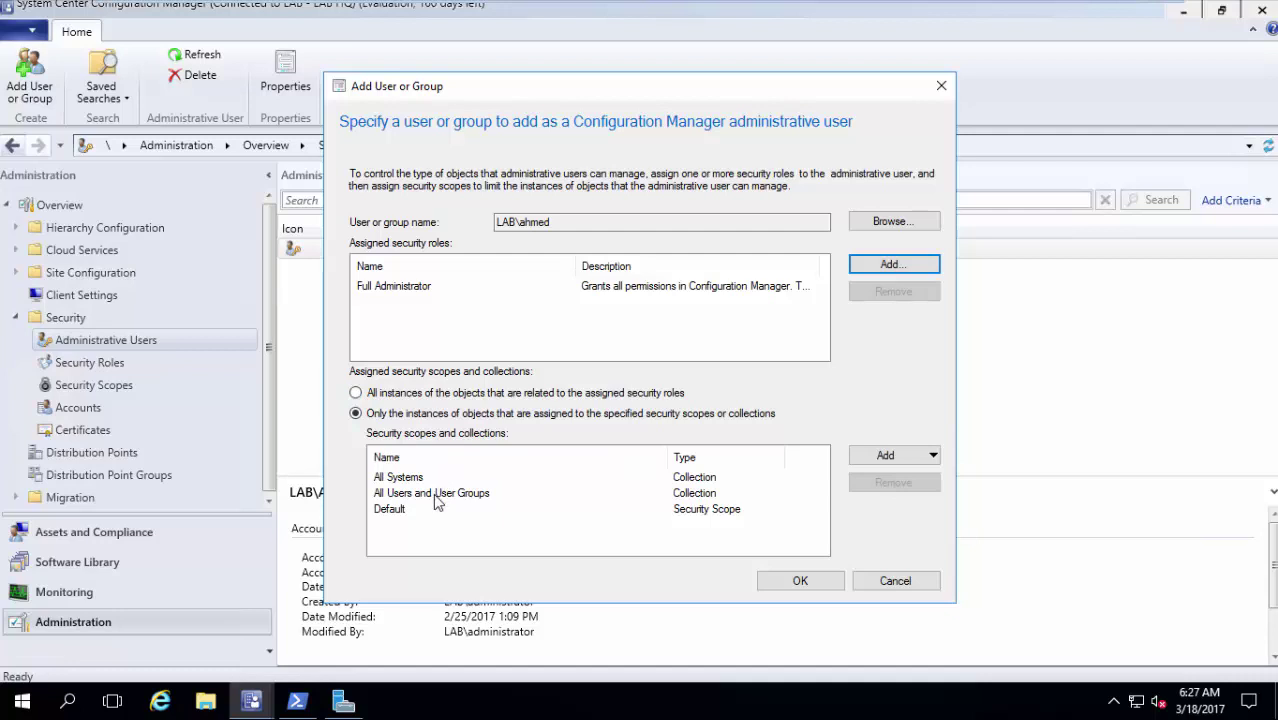
pyautogui.click(457, 394)
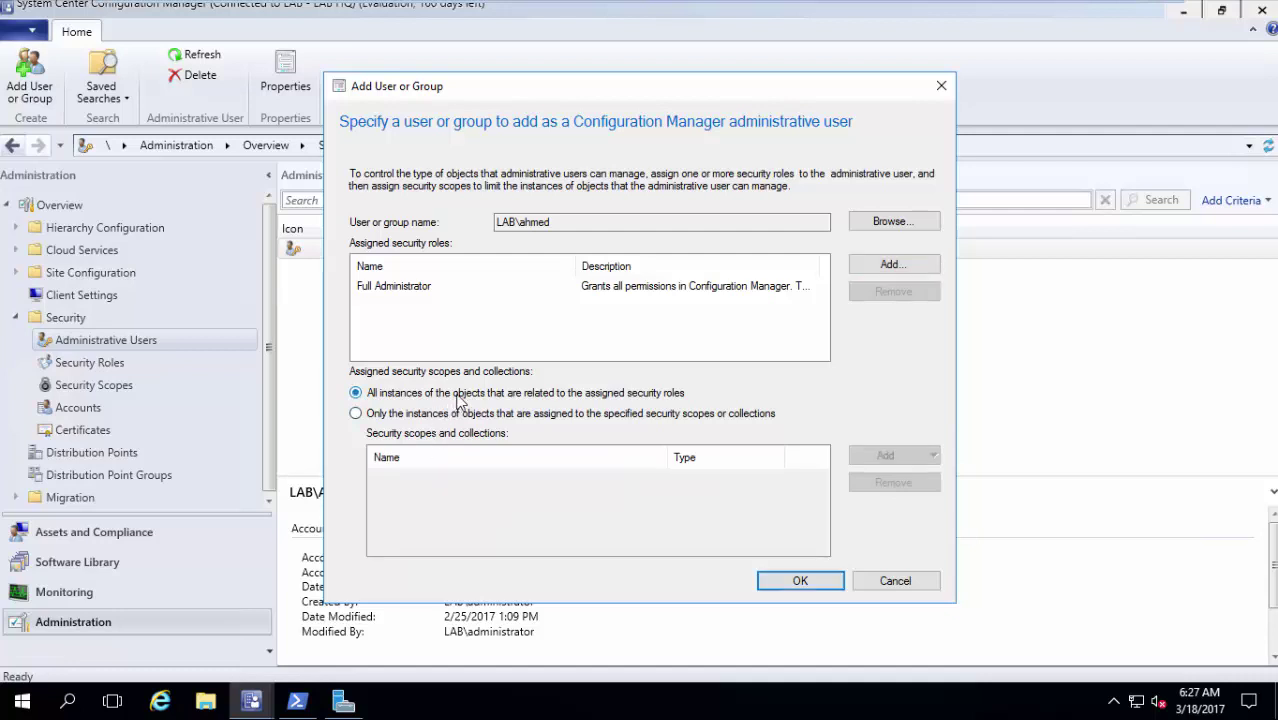
pyautogui.click(803, 580)
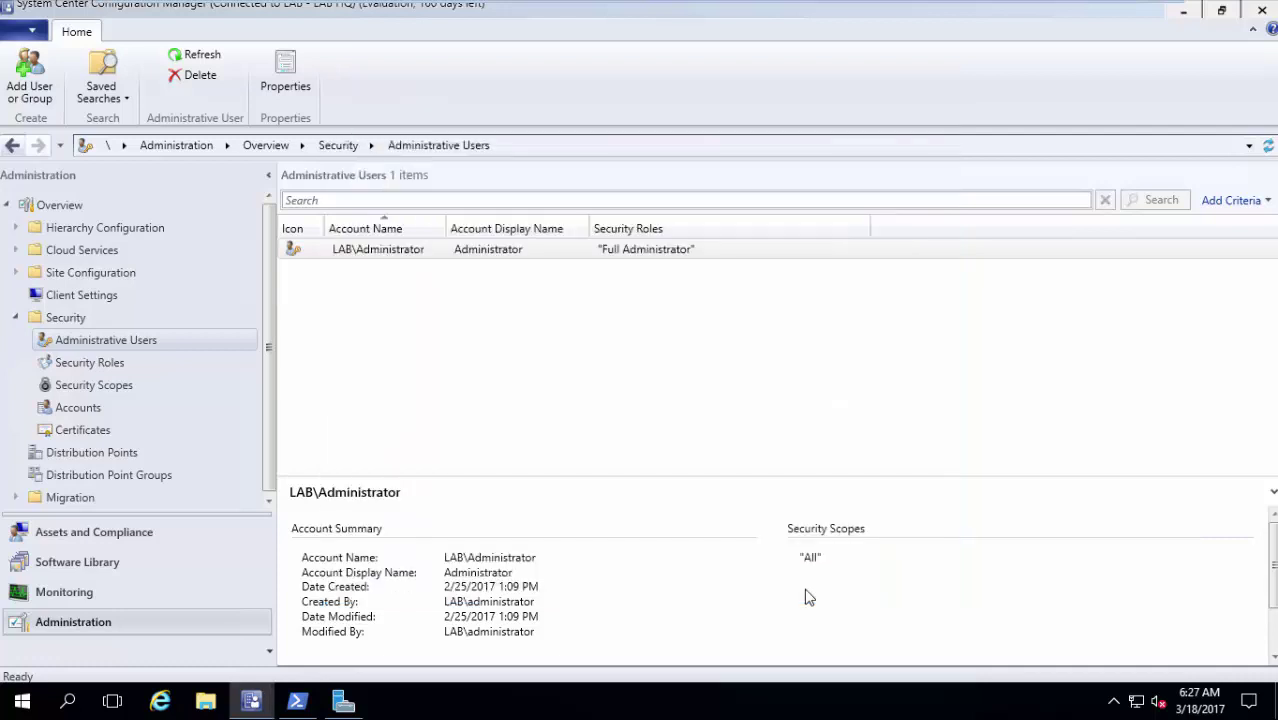
# Check the administrative users associated with the Full Administrator security role.
pyautogui.click(145, 360)
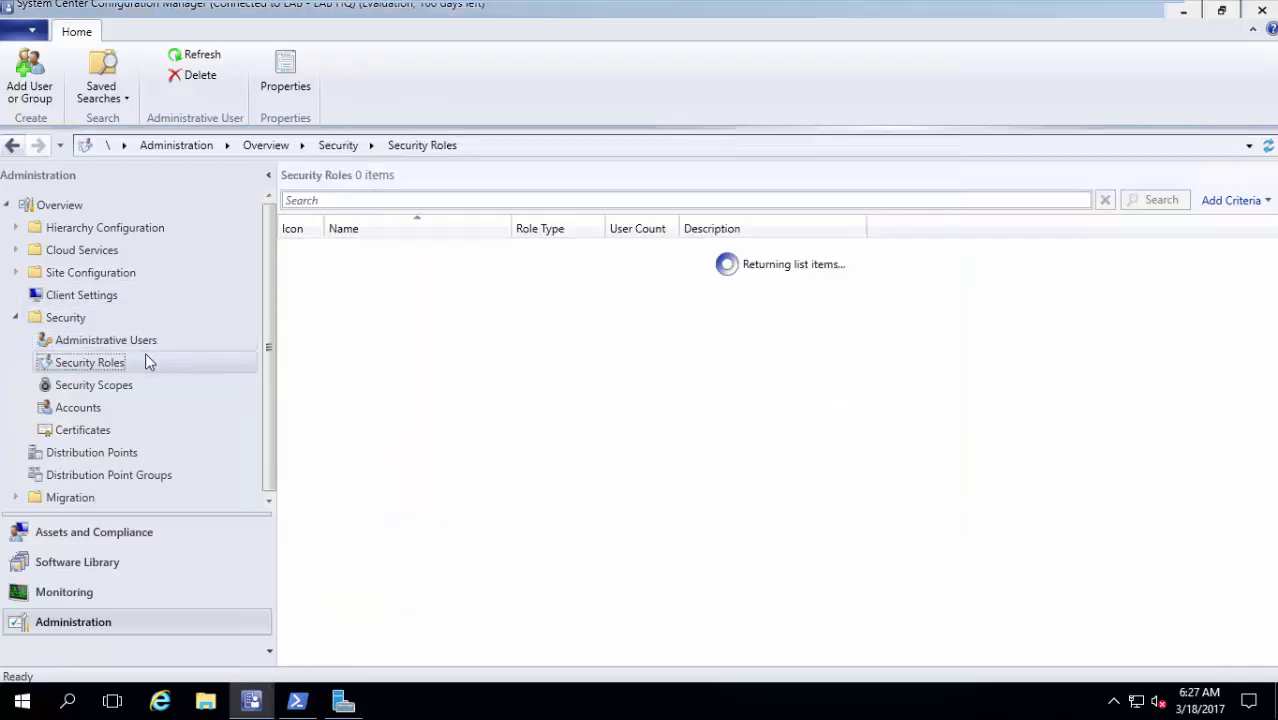
pyautogui.click(390, 396)
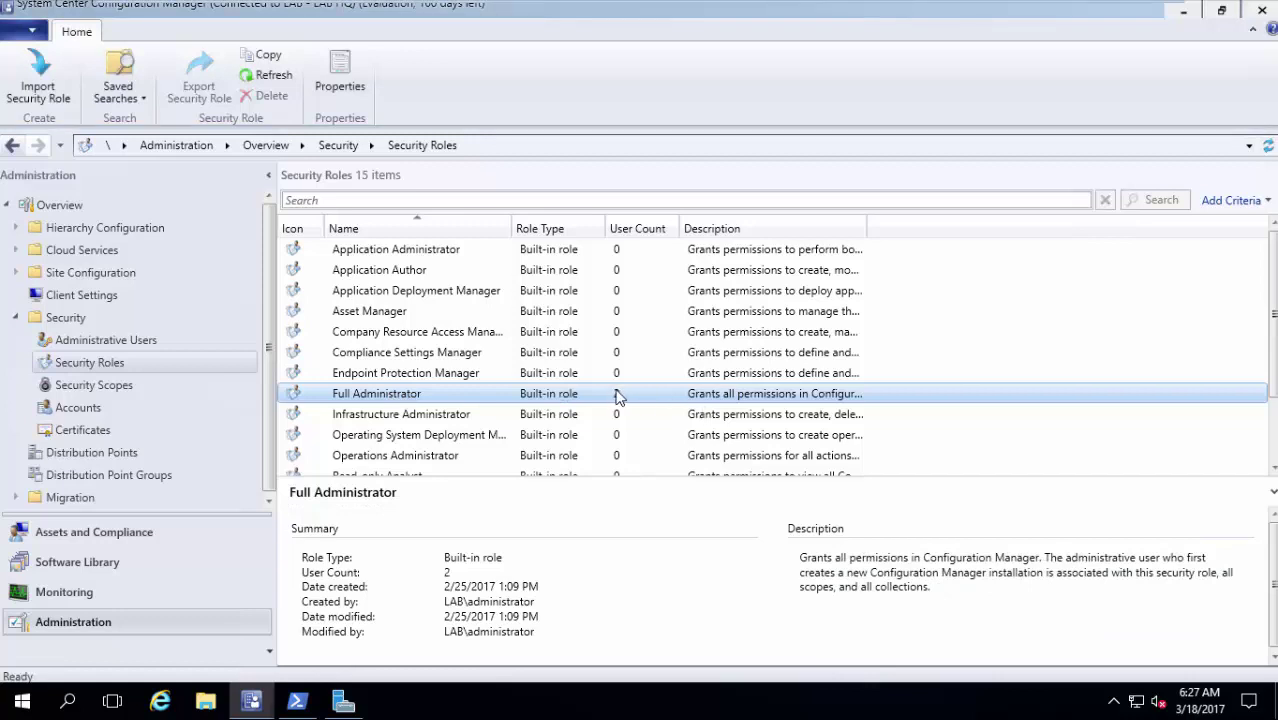
pyautogui.doubleClick(615, 397)
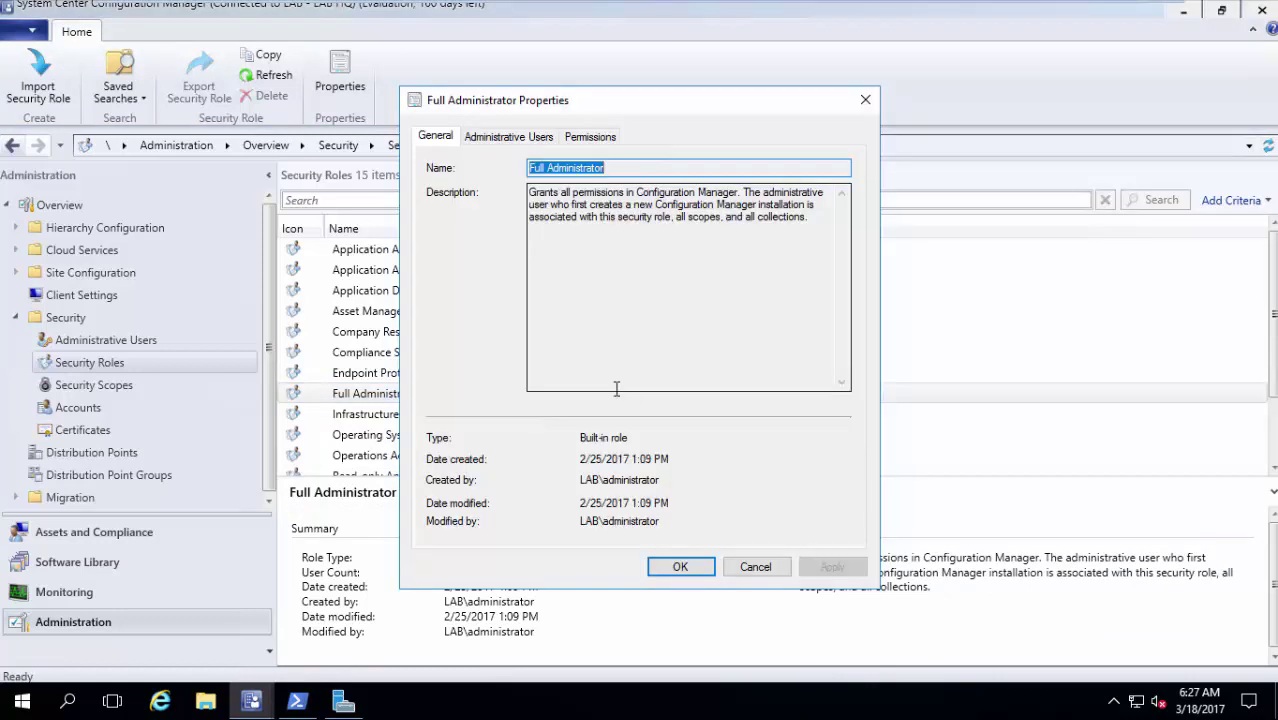
pyautogui.click(510, 137)
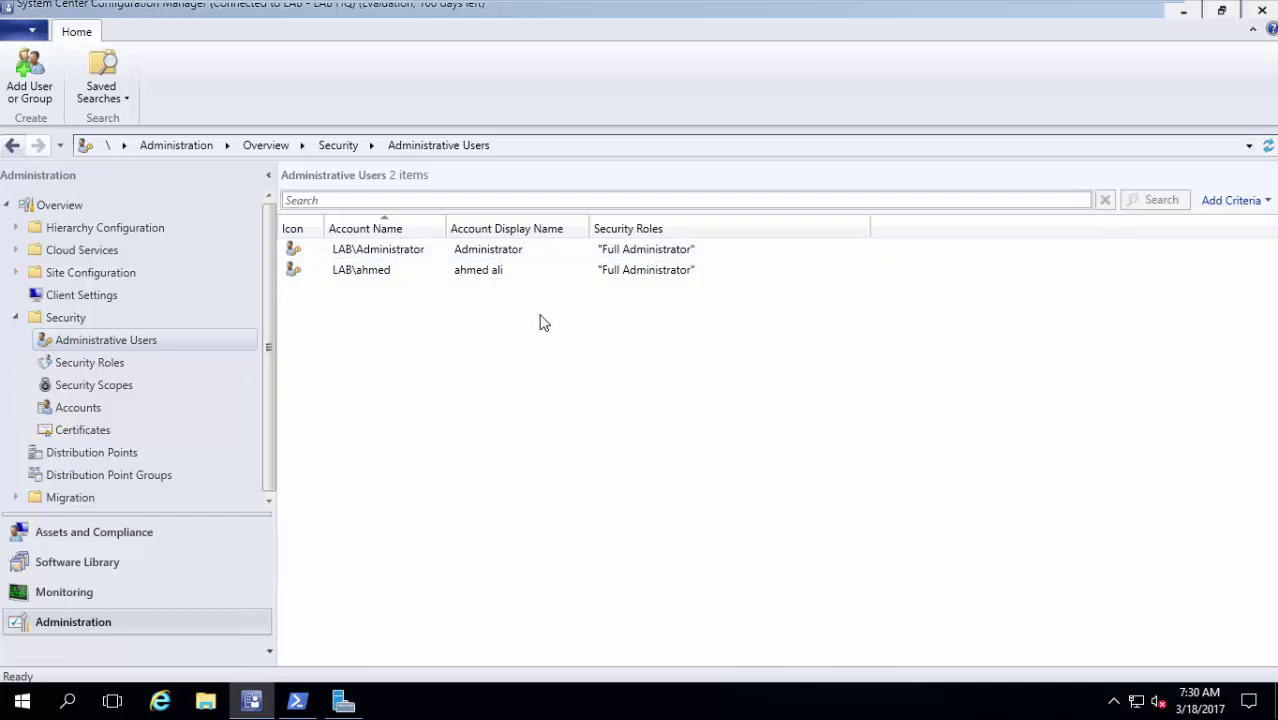
# Start adding another administrative user and select the East_admin account from the Lab.com domain.
pyautogui.rightClick(245, 342)
pyautogui.click(281, 352)
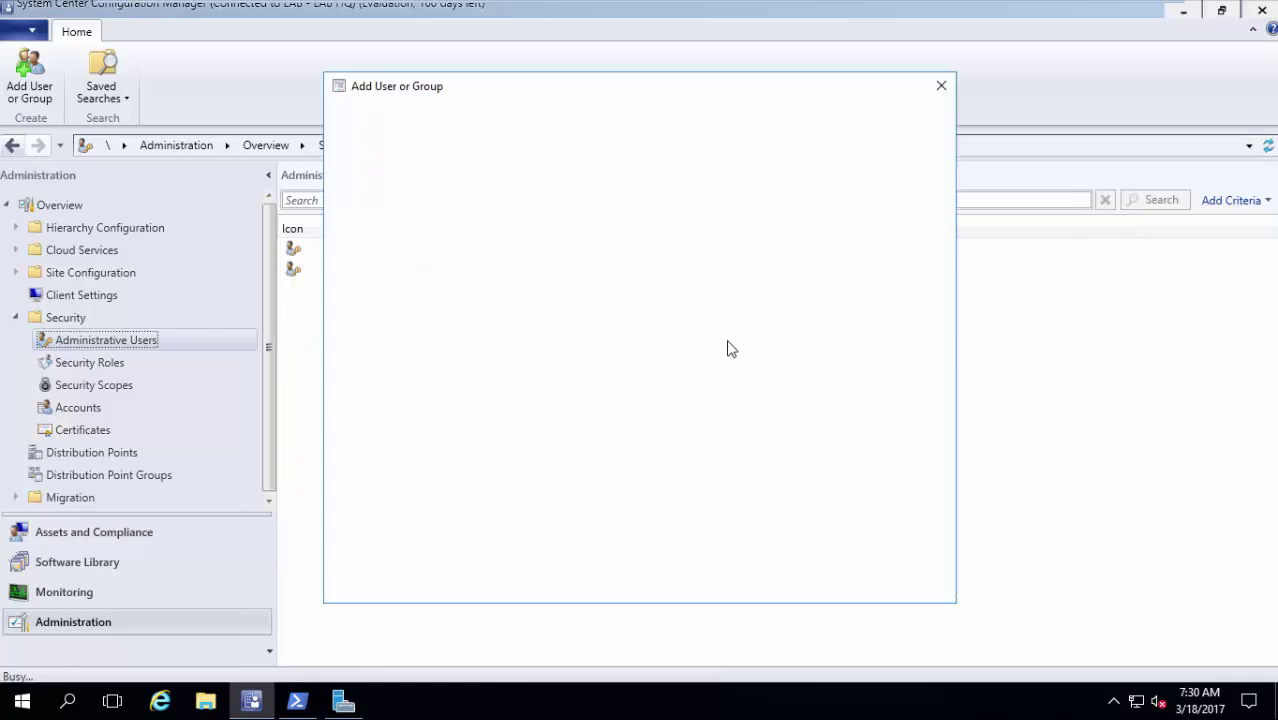
pyautogui.click(864, 225)
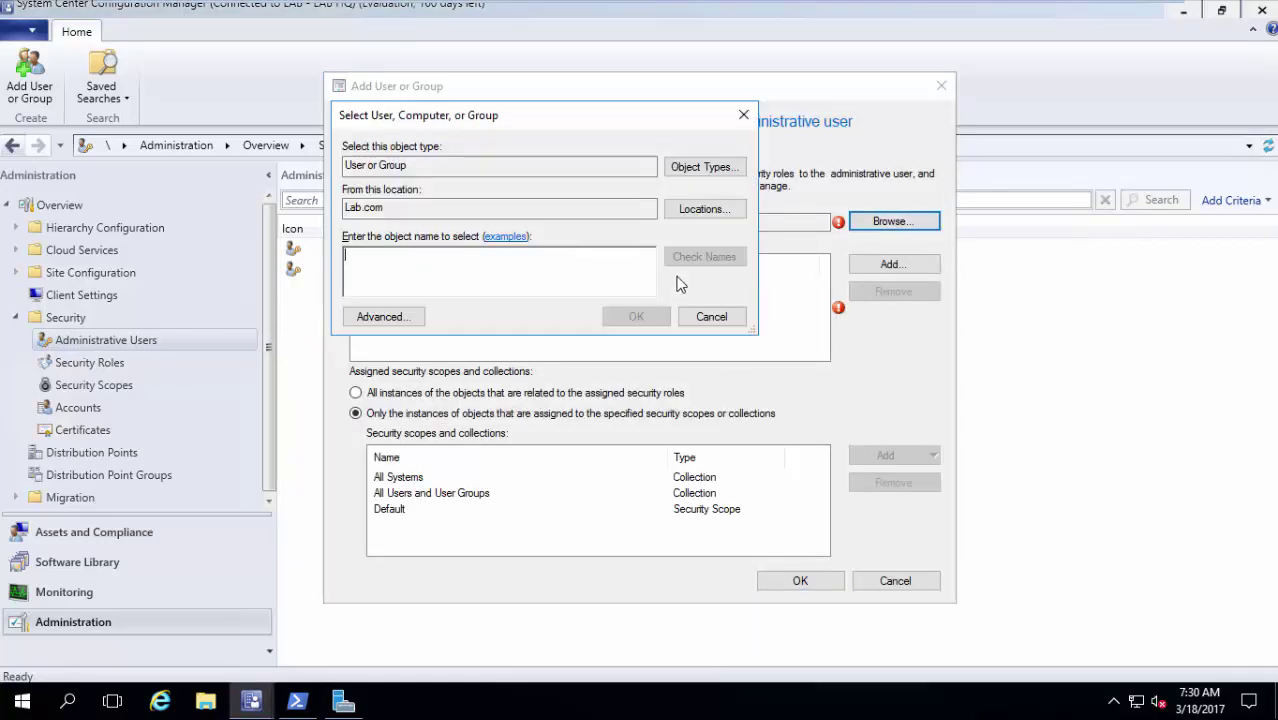
pyautogui.write('wast')
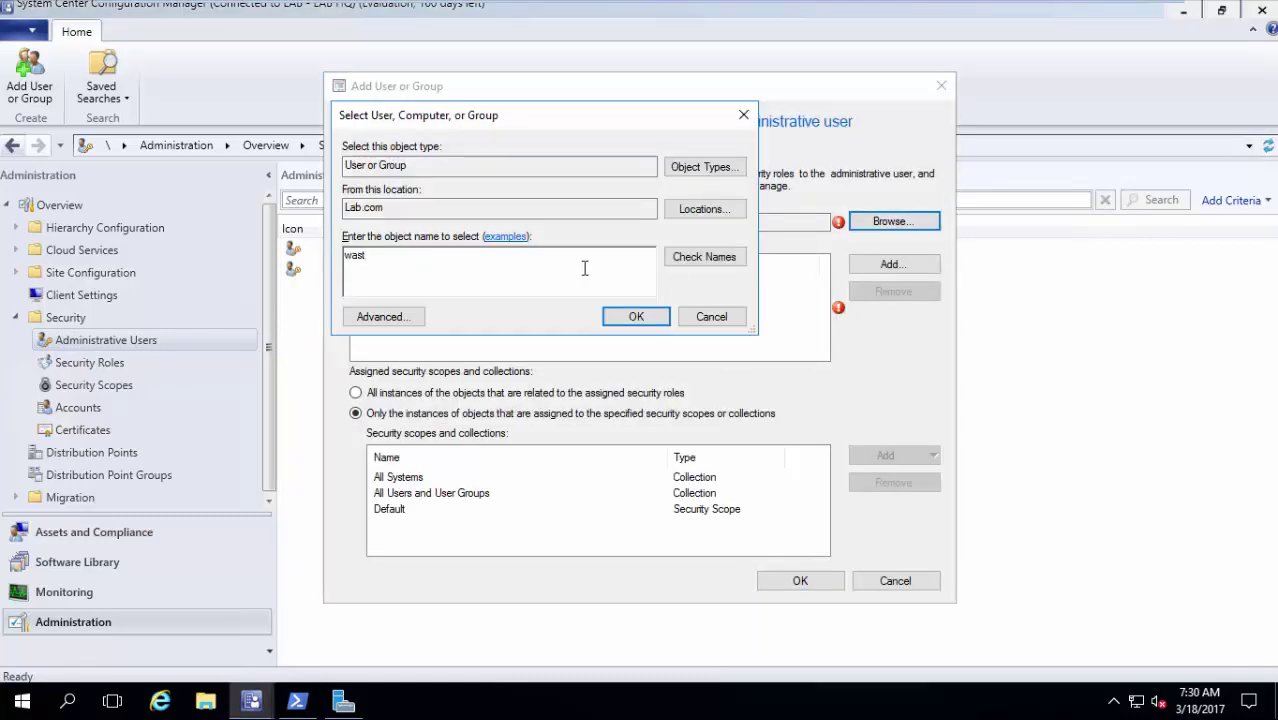
pyautogui.press('BackSpace')
pyautogui.press('BackSpace')
pyautogui.press('BackSpace')
pyautogui.press('BackSpace')
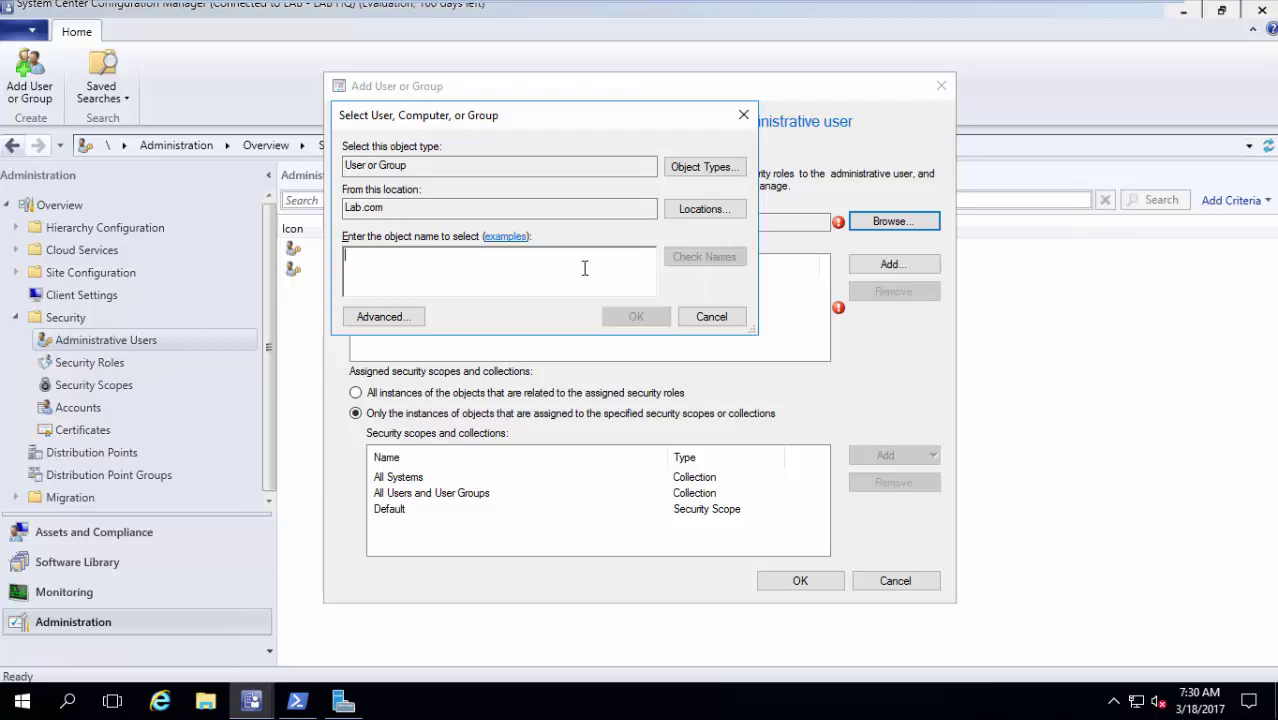
pyautogui.write('east')
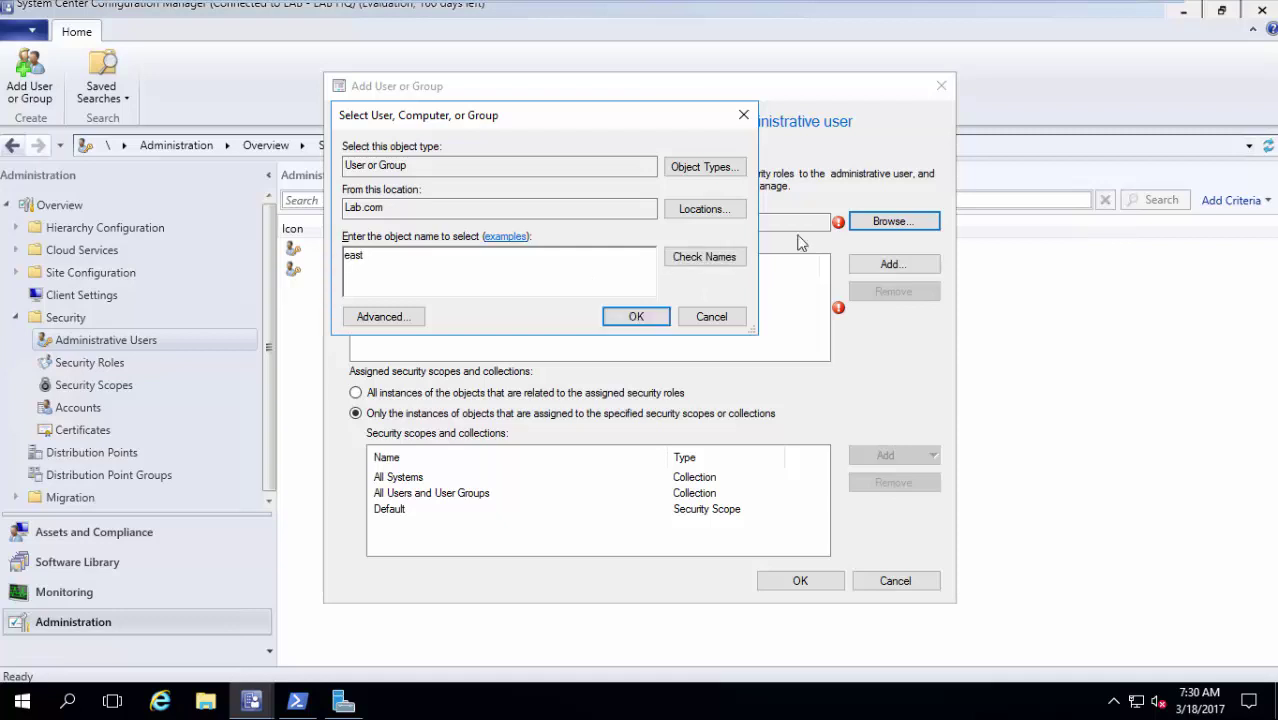
pyautogui.click(742, 256)
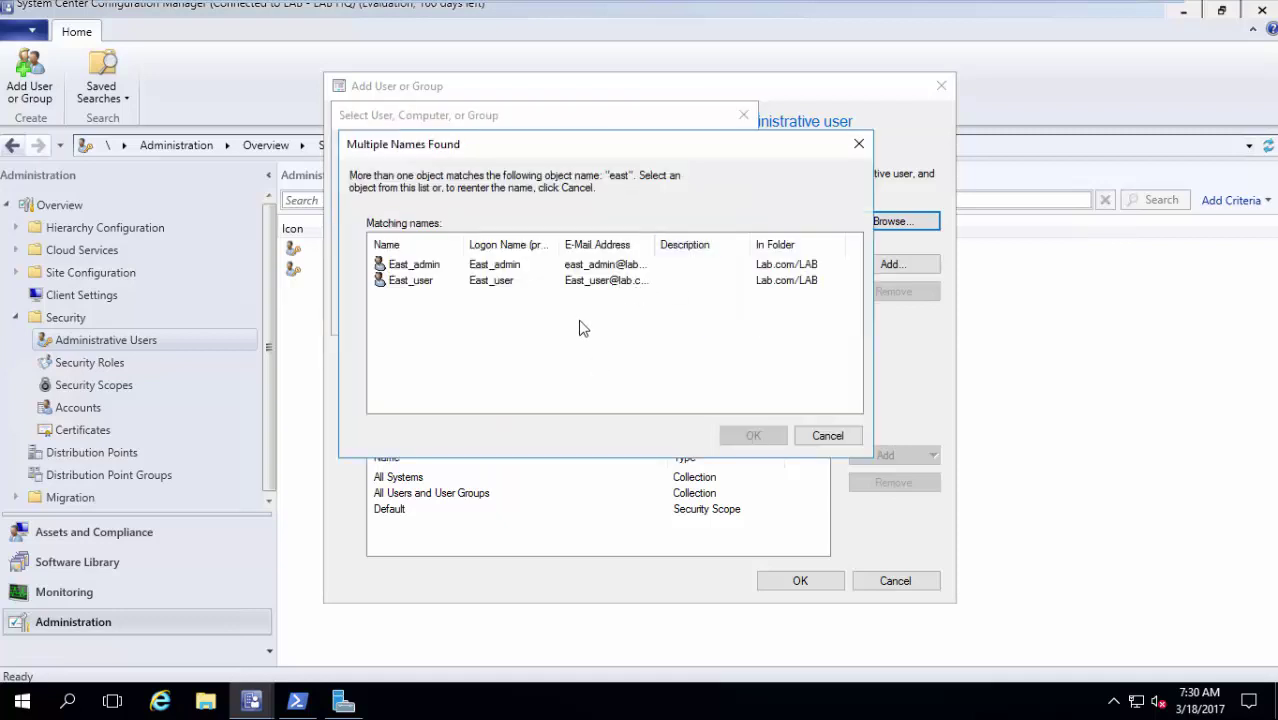
pyautogui.click(580, 266)
pyautogui.click(740, 437)
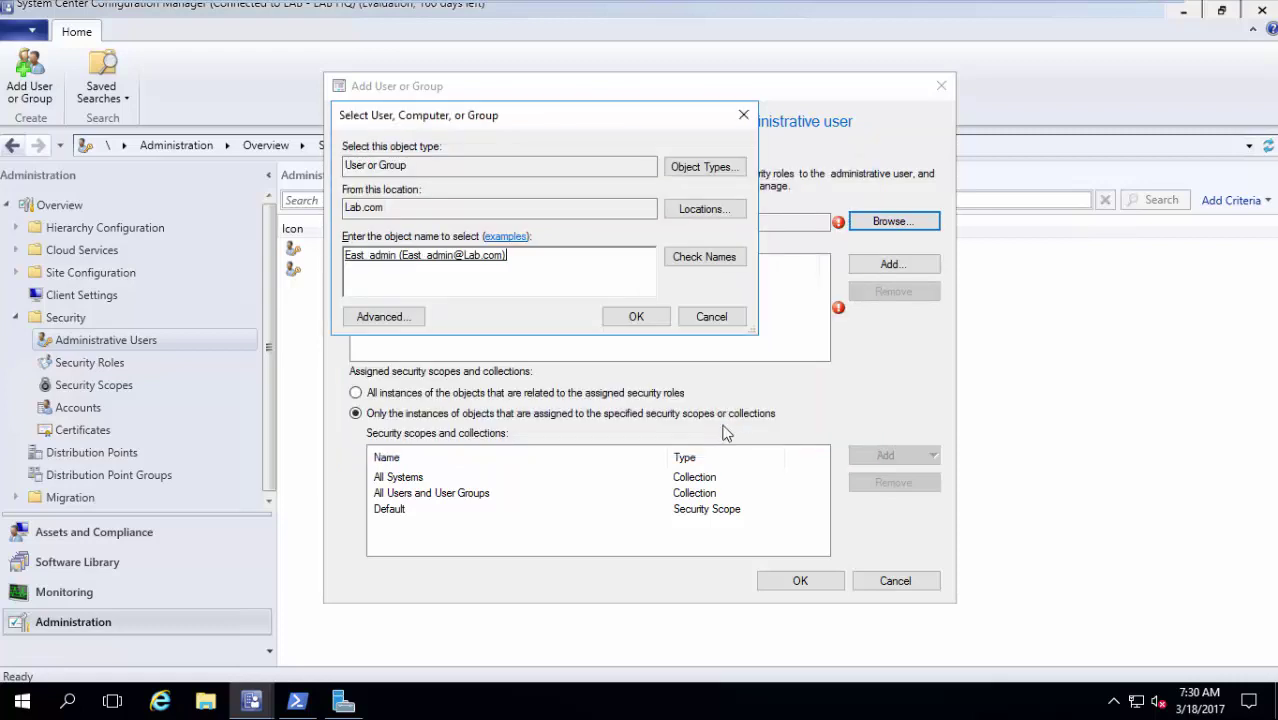
pyautogui.click(652, 322)
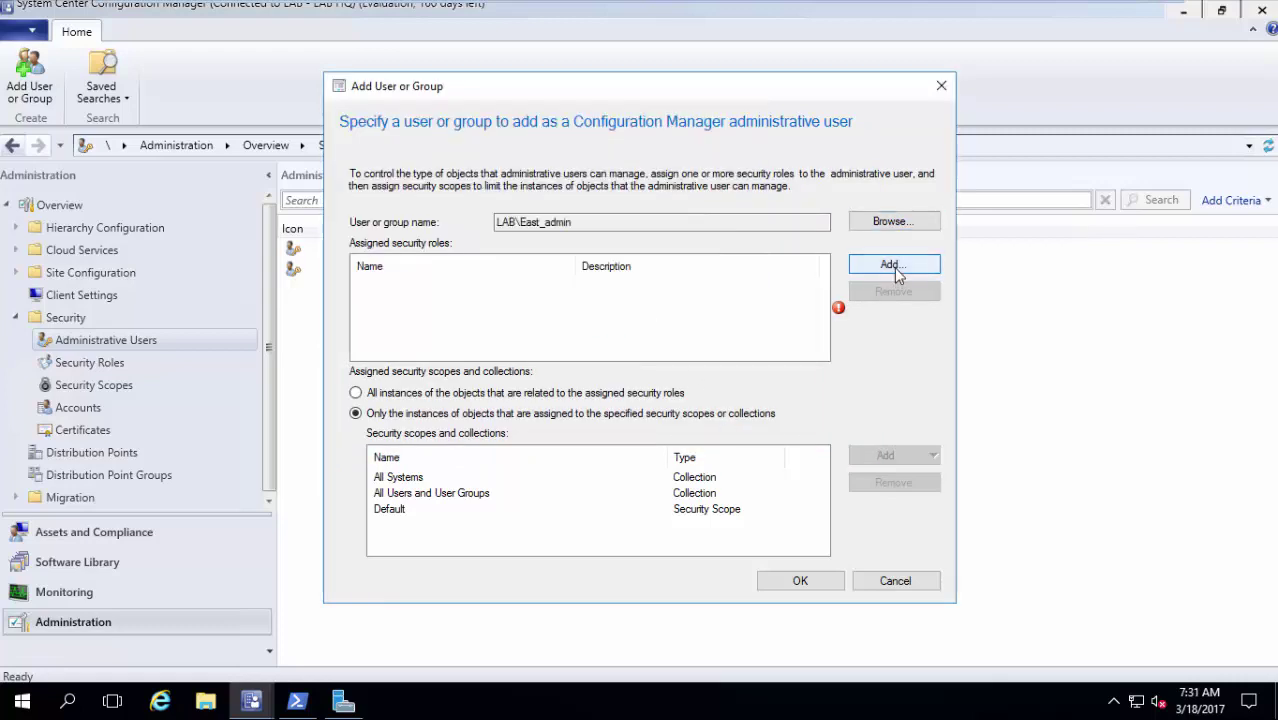
# Assign the Full Administrator security role to East_admin.
pyautogui.click(892, 264)
pyautogui.click(418, 329)
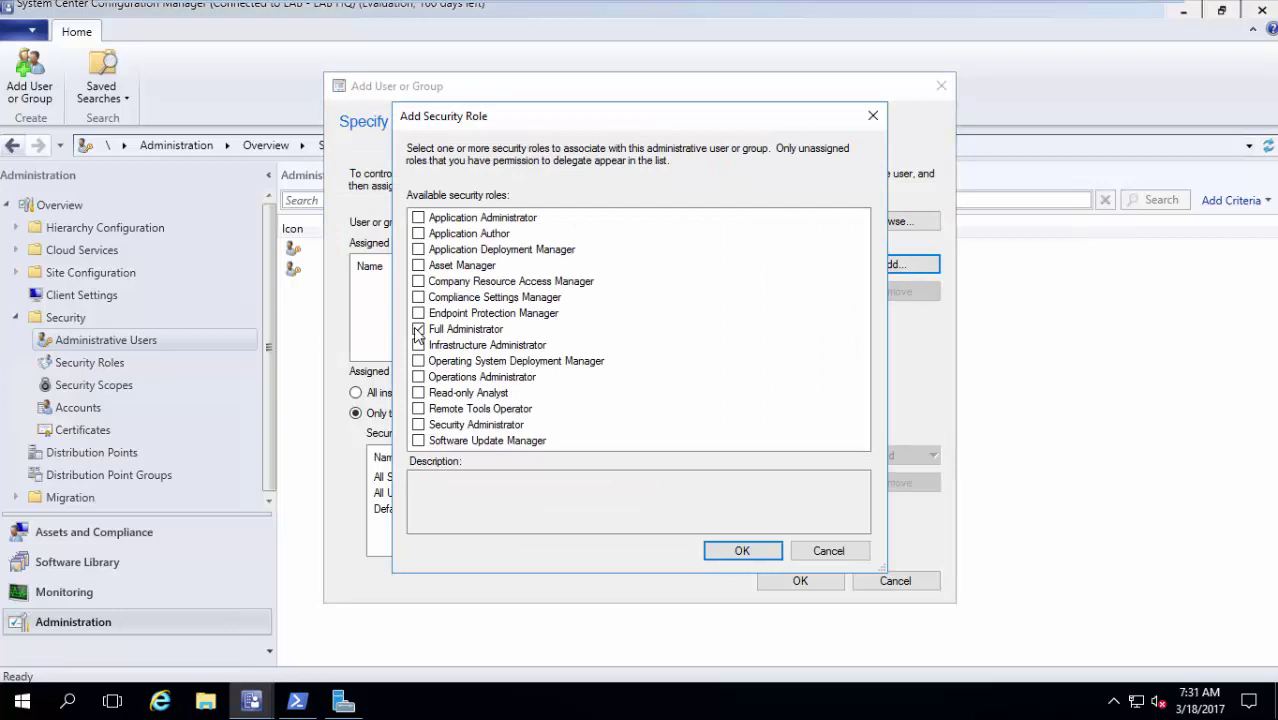
pyautogui.click(742, 553)
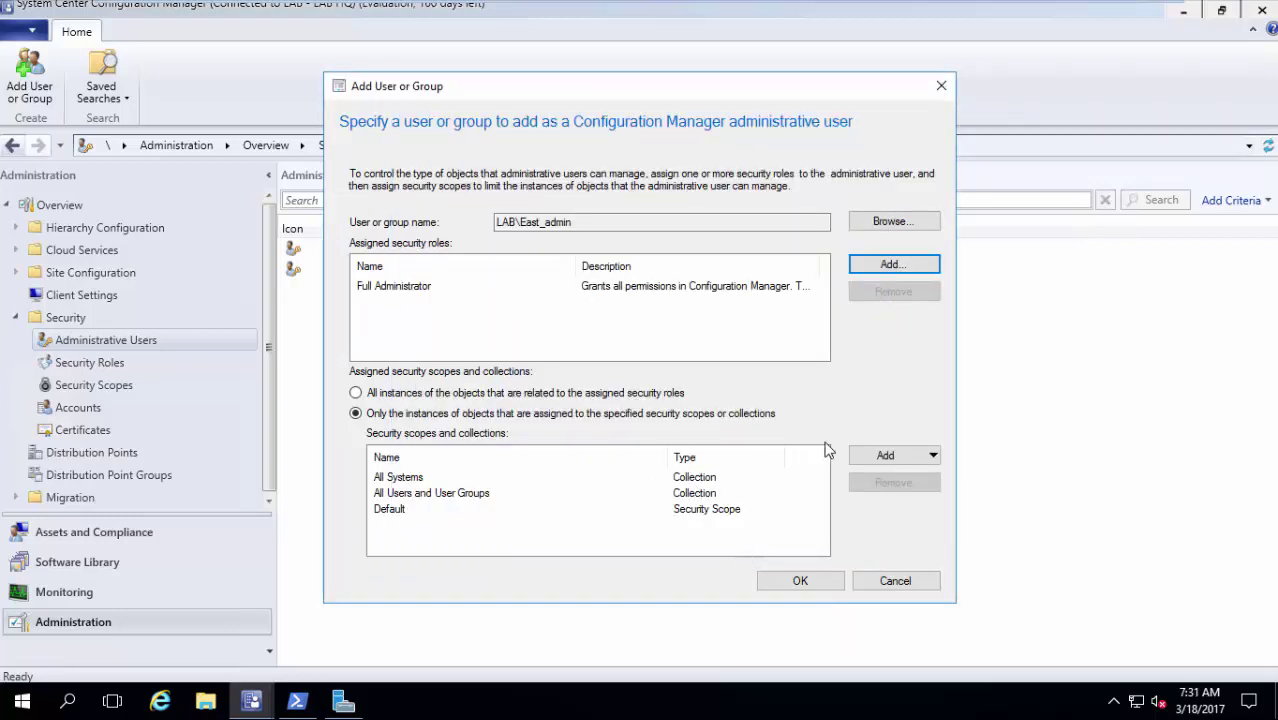
# Remove All Systems, Default, and All Users and User Groups from East_admin's assigned security scopes and collections.
pyautogui.click(716, 479)
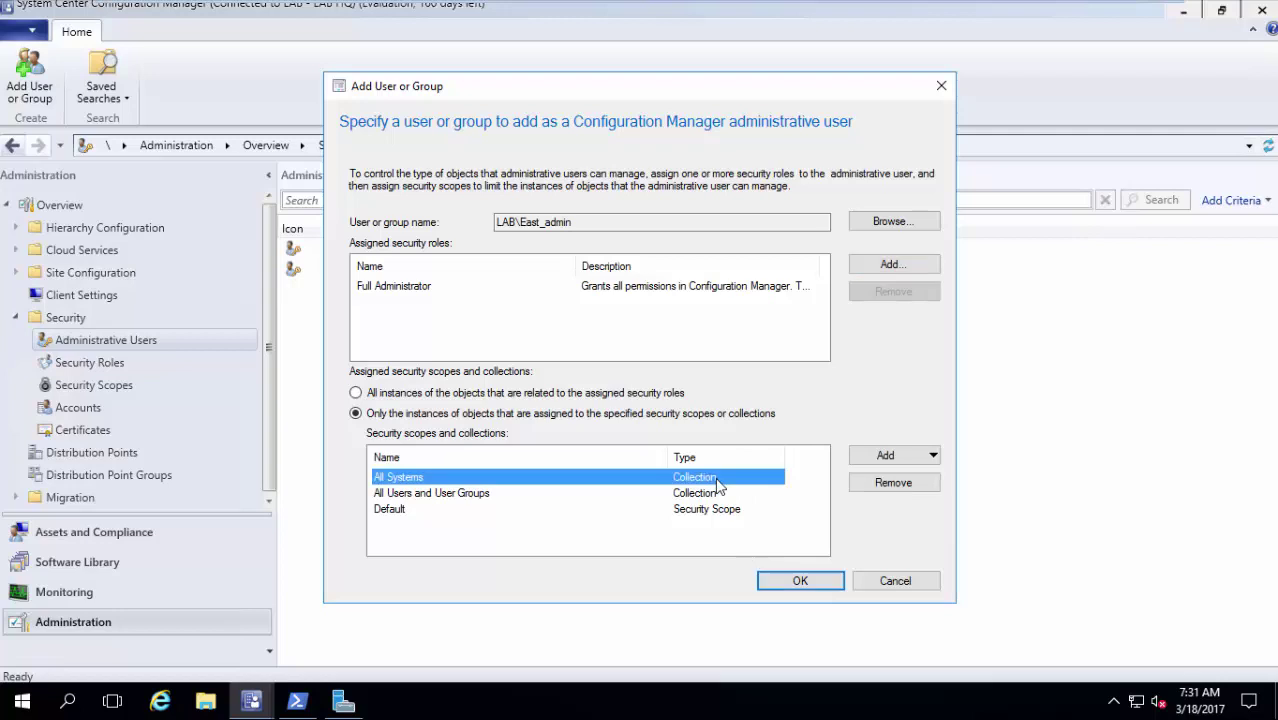
pyautogui.click(866, 487)
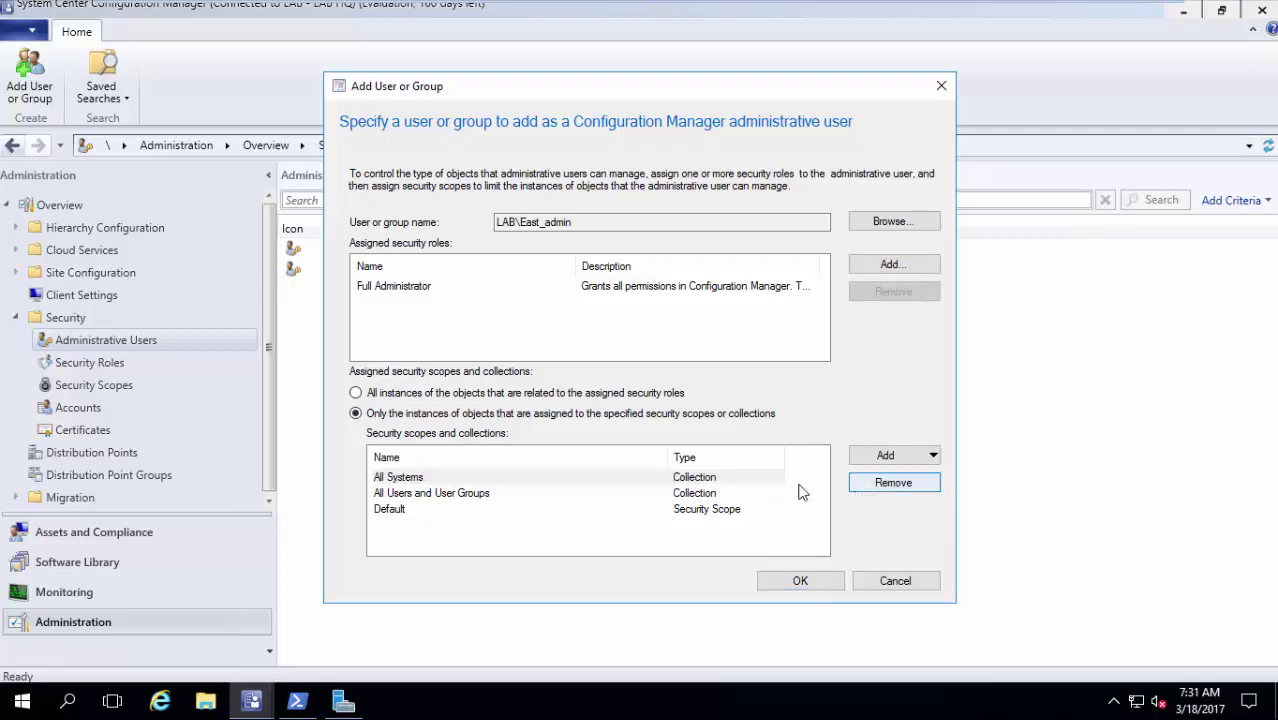
pyautogui.click(686, 504)
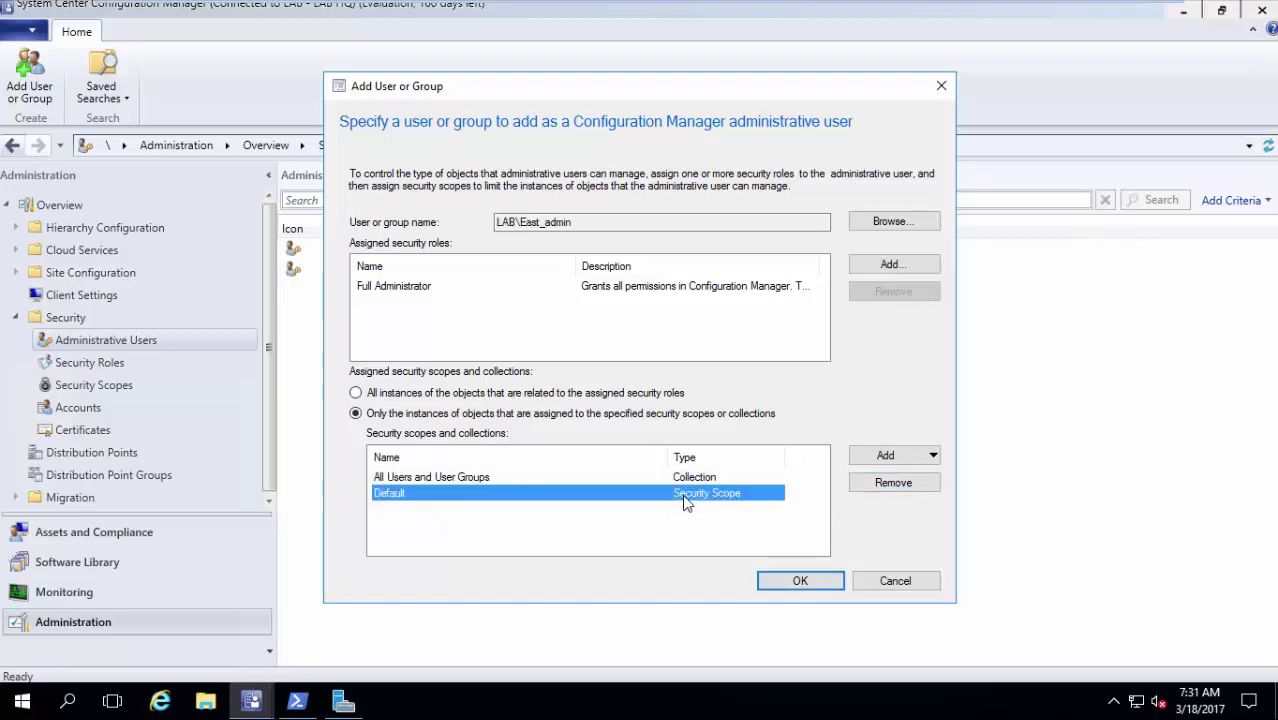
pyautogui.click(890, 482)
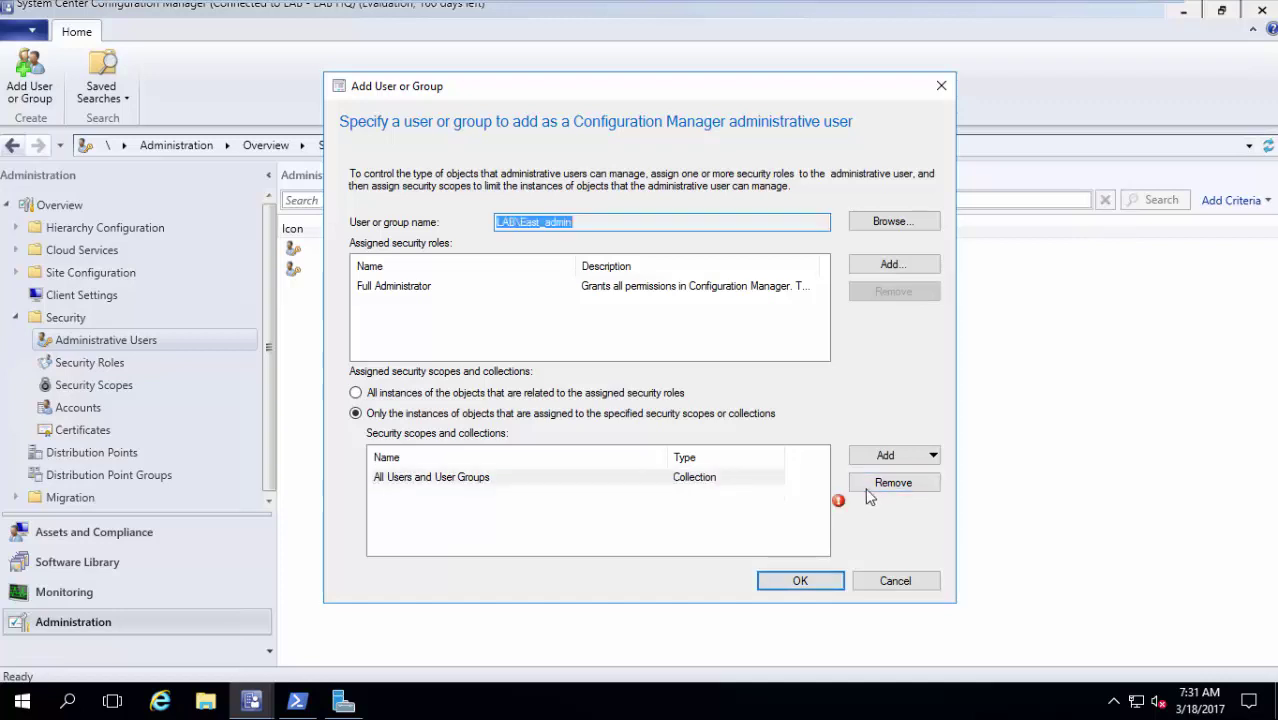
pyautogui.click(731, 487)
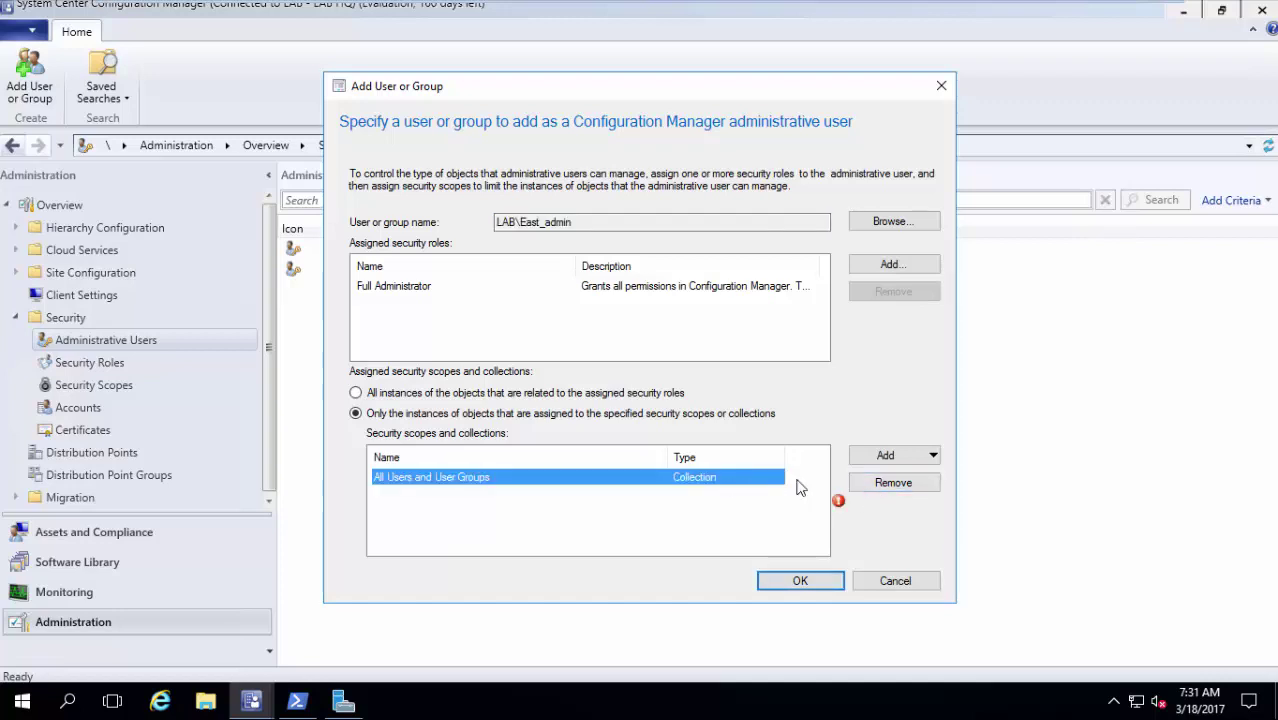
pyautogui.click(882, 485)
# Try to add the Laptops | All device collection from the Operational folder to East_admin's assignments.
pyautogui.click(886, 455)
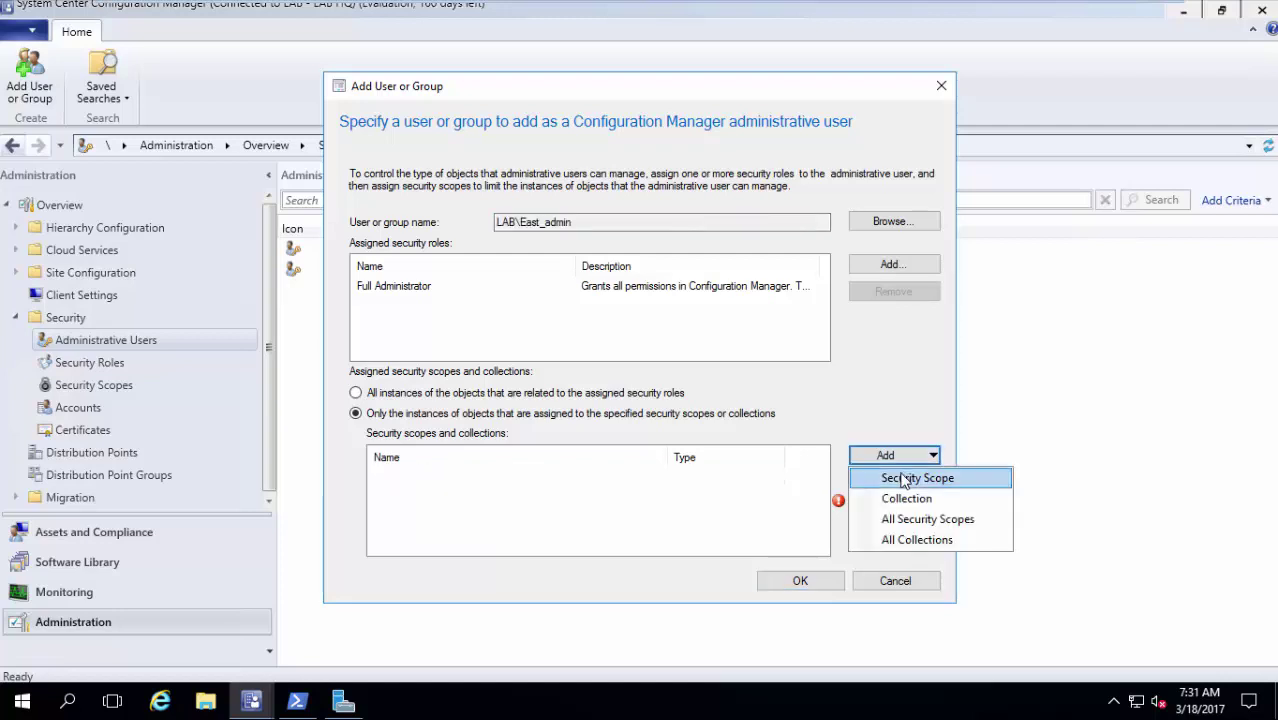
pyautogui.click(899, 499)
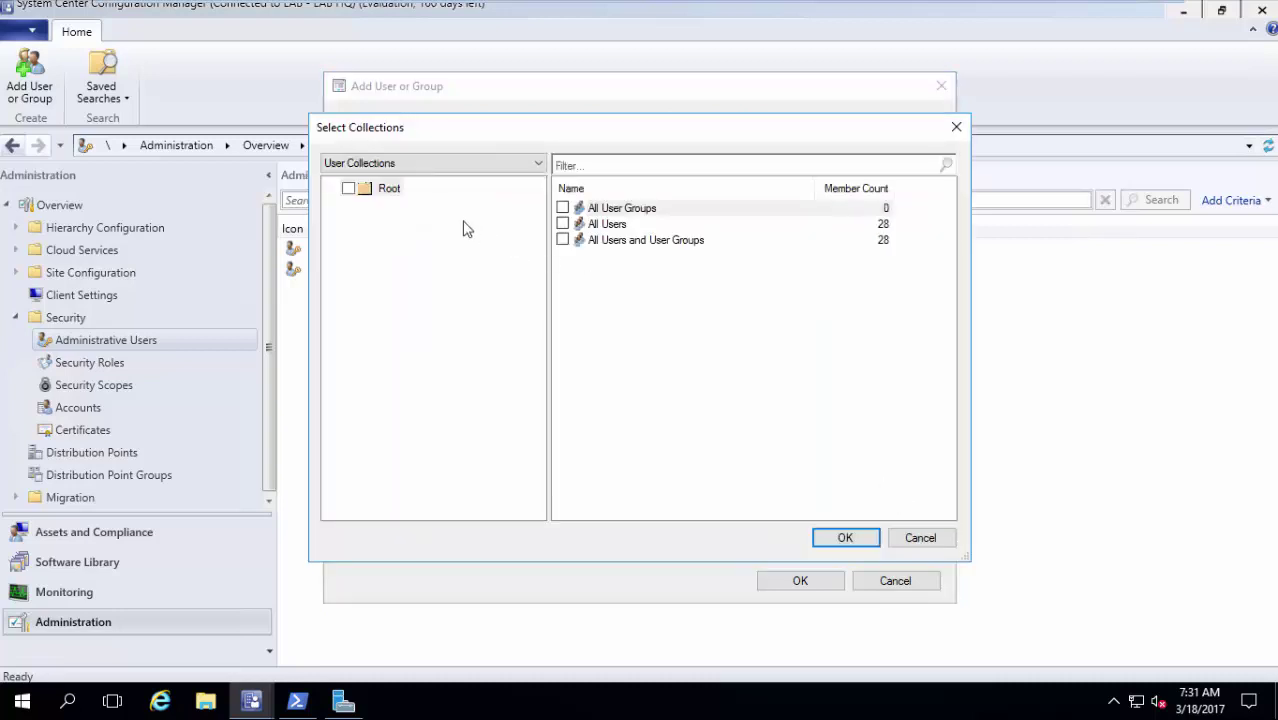
pyautogui.click(410, 166)
pyautogui.click(410, 193)
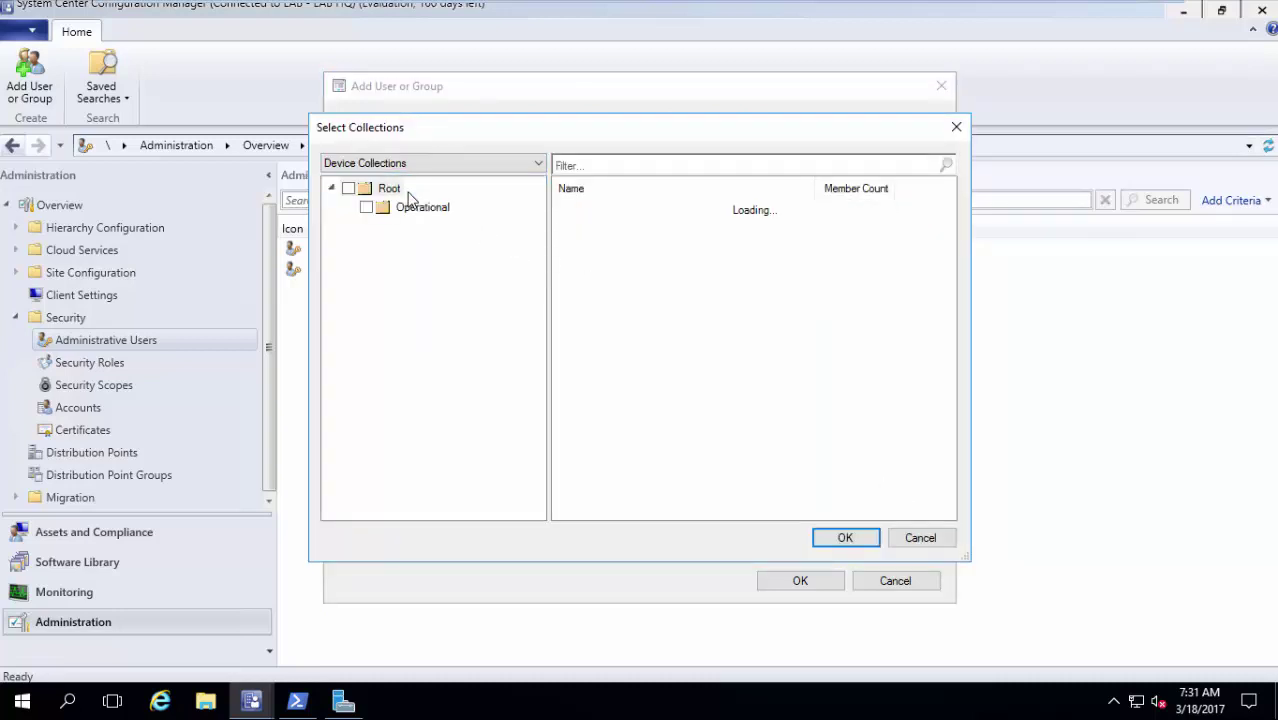
pyautogui.click(425, 208)
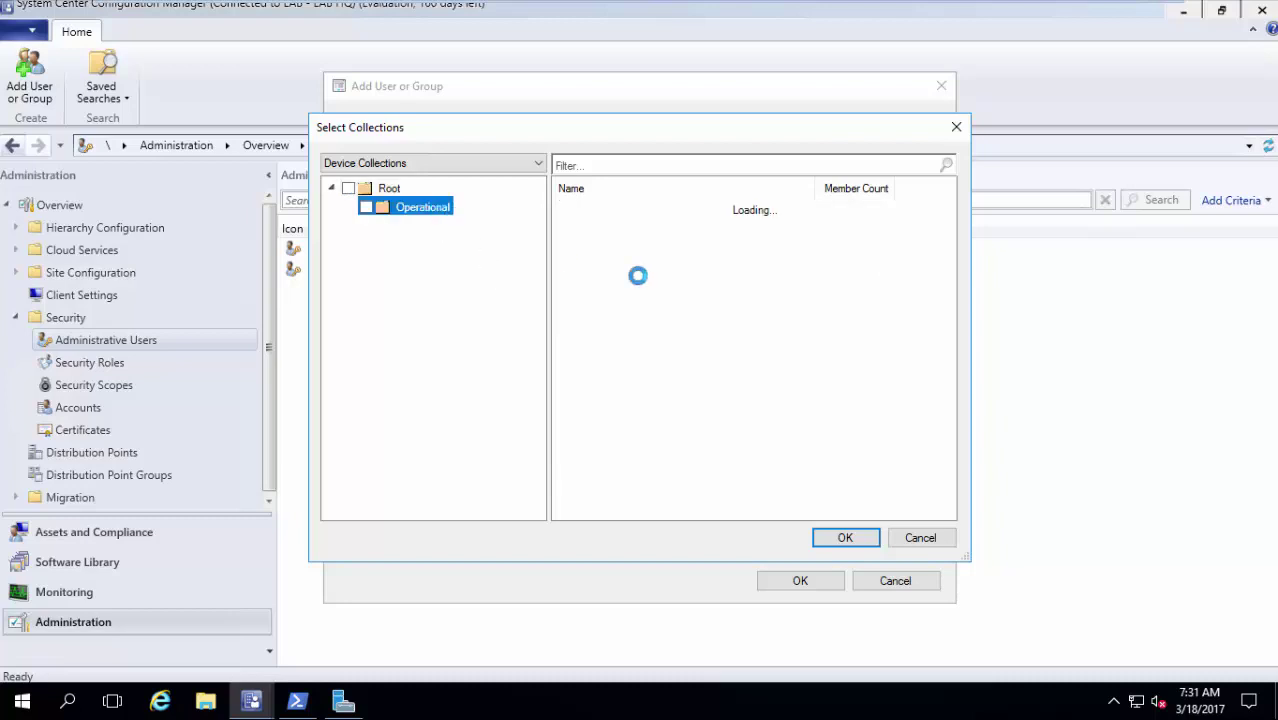
pyautogui.click(700, 498)
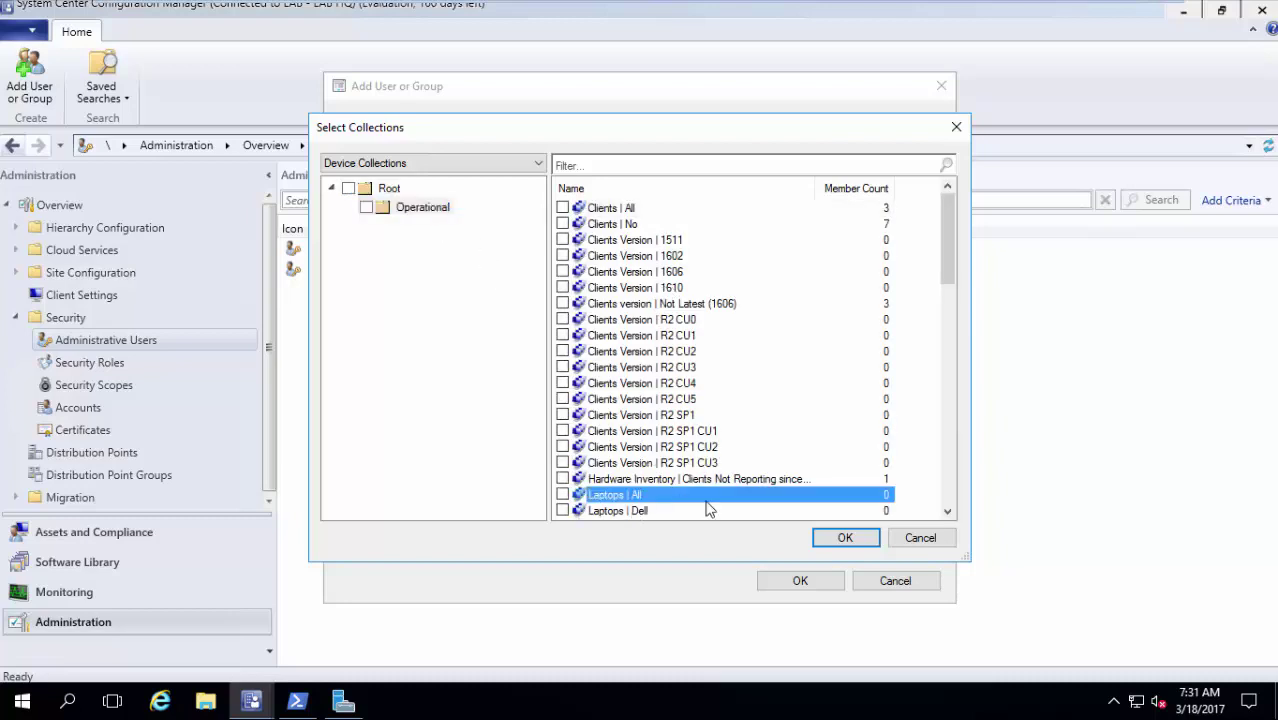
pyautogui.click(818, 538)
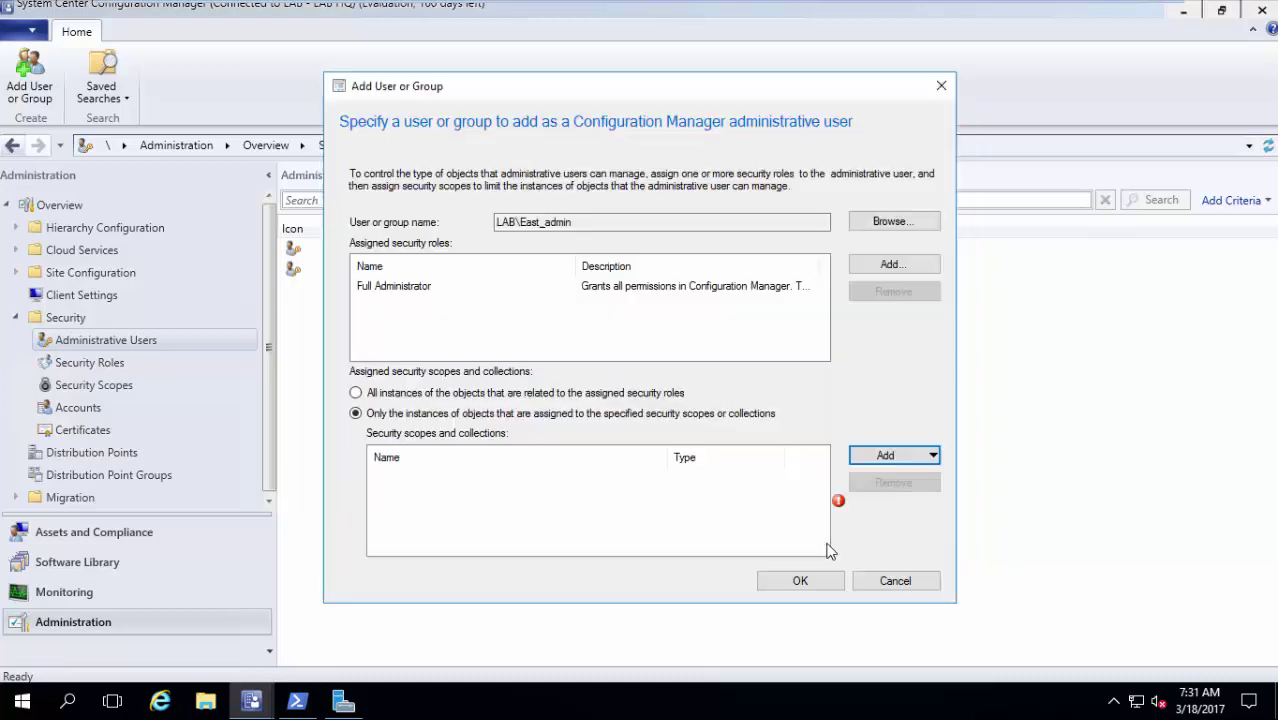
# Assign the Operational device collections Laptops | All, Laptops | Dell, Laptops | HP and Laptops | Lenovo to East_admin.
pyautogui.click(886, 460)
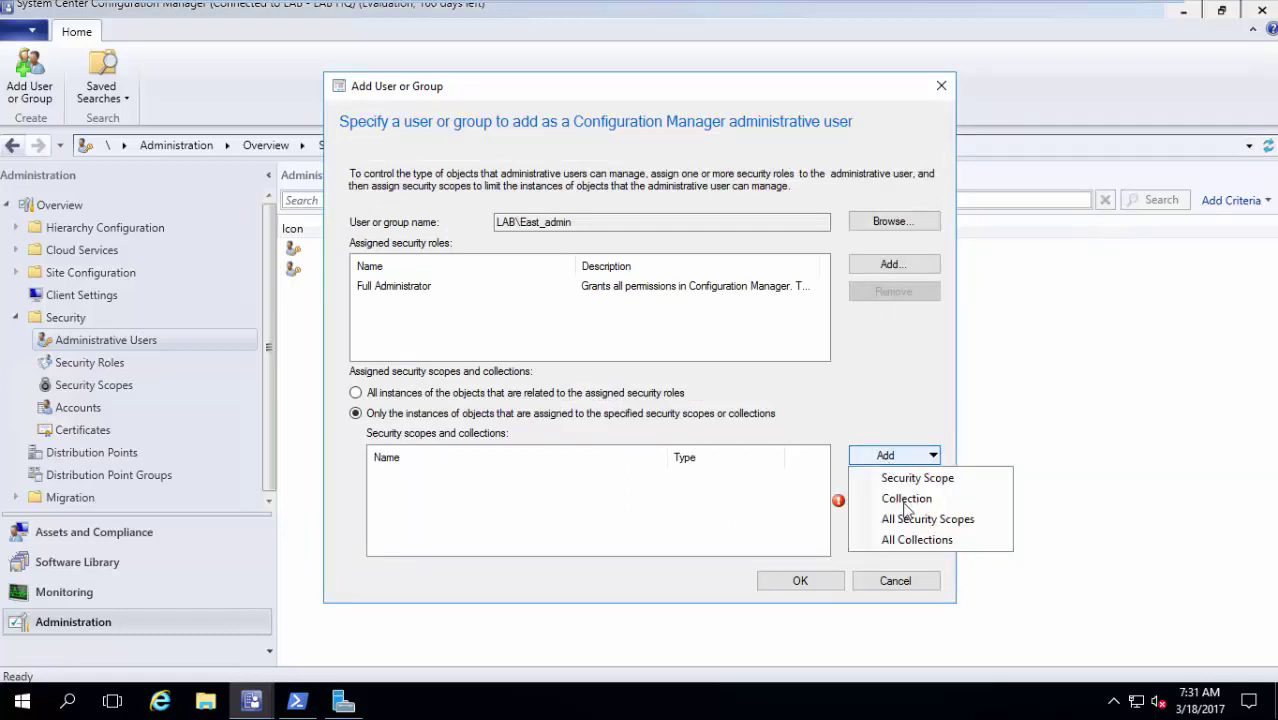
pyautogui.click(905, 505)
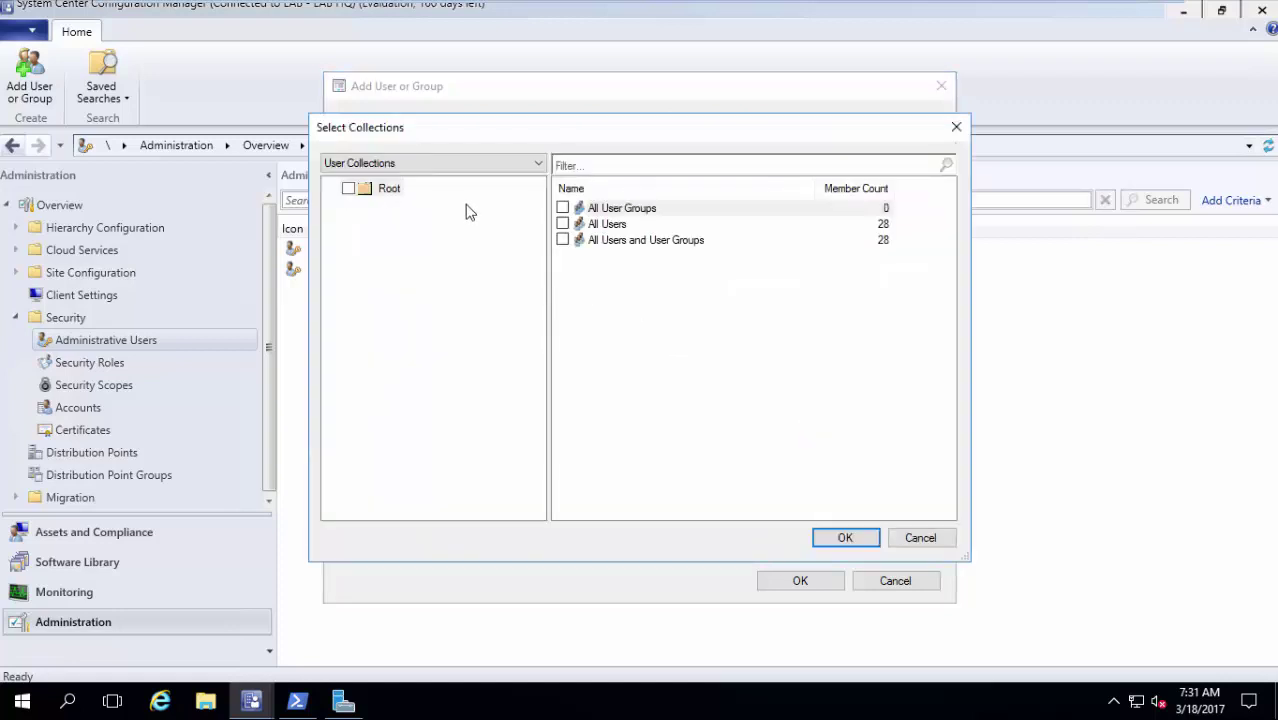
pyautogui.click(451, 163)
pyautogui.click(443, 194)
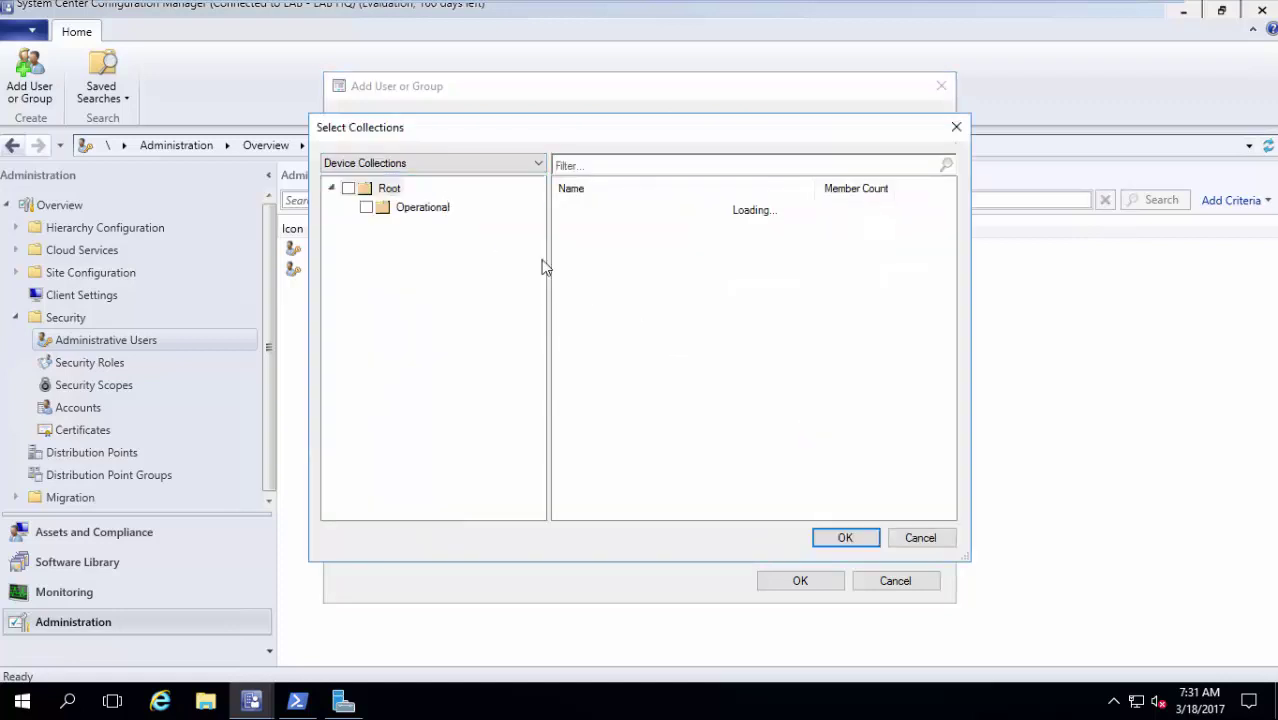
pyautogui.click(440, 213)
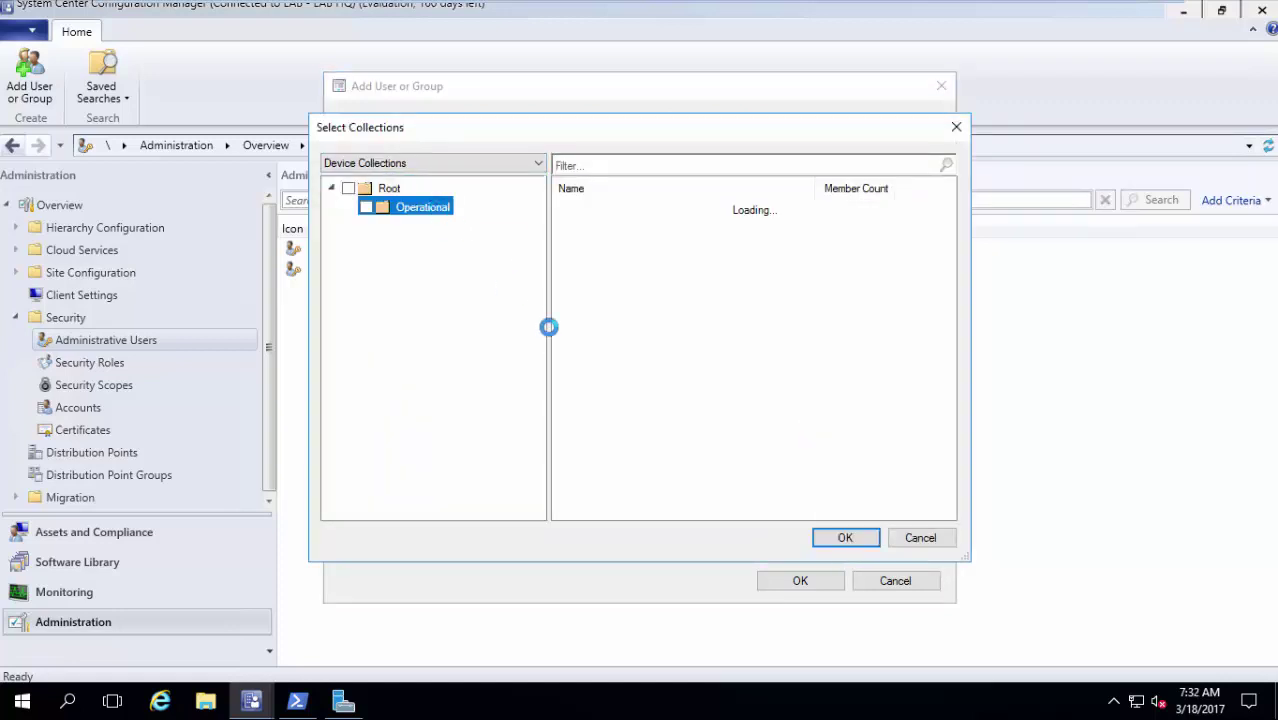
pyautogui.click(562, 494)
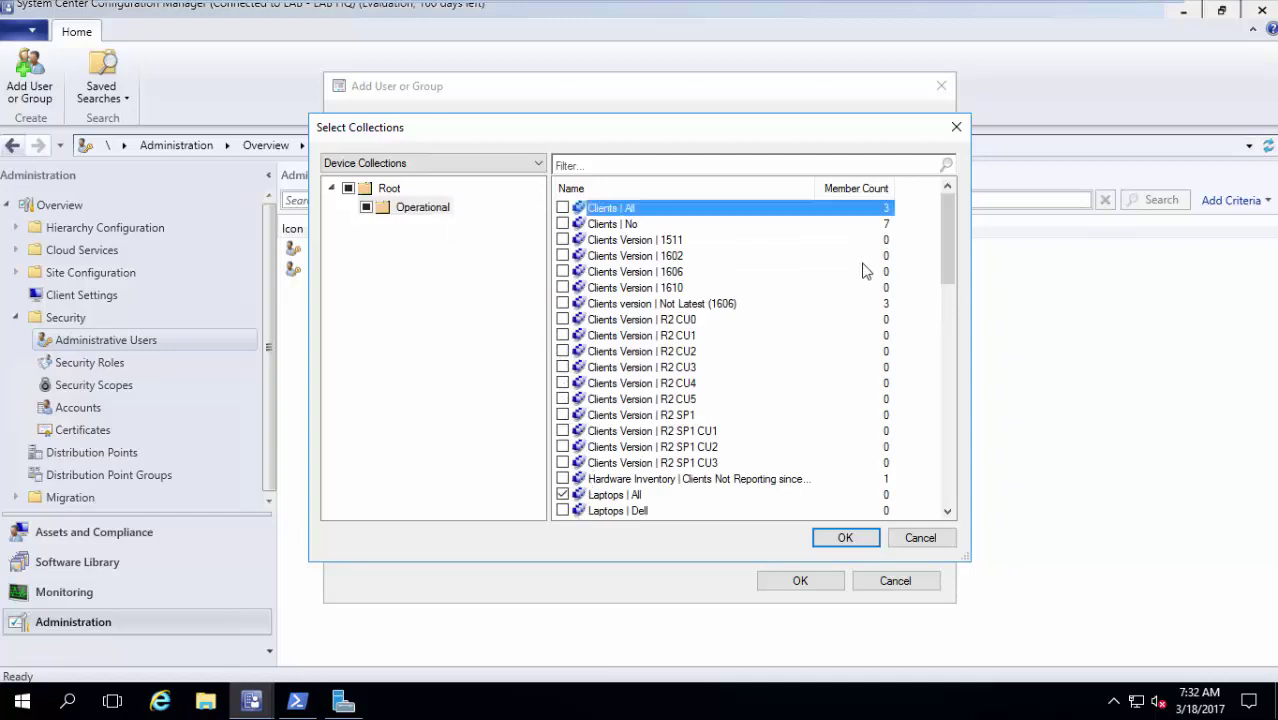
pyautogui.moveTo(945, 238); pyautogui.dragTo(938, 273)
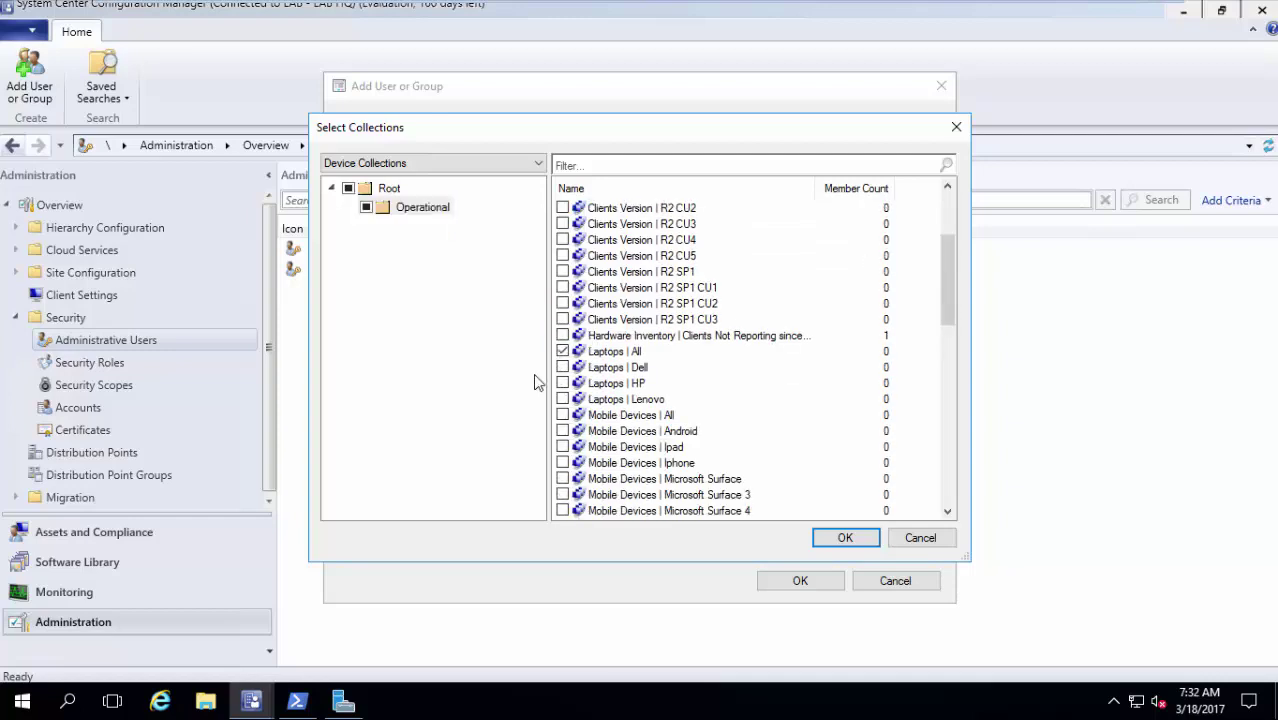
pyautogui.click(562, 367)
pyautogui.click(562, 399)
pyautogui.click(845, 540)
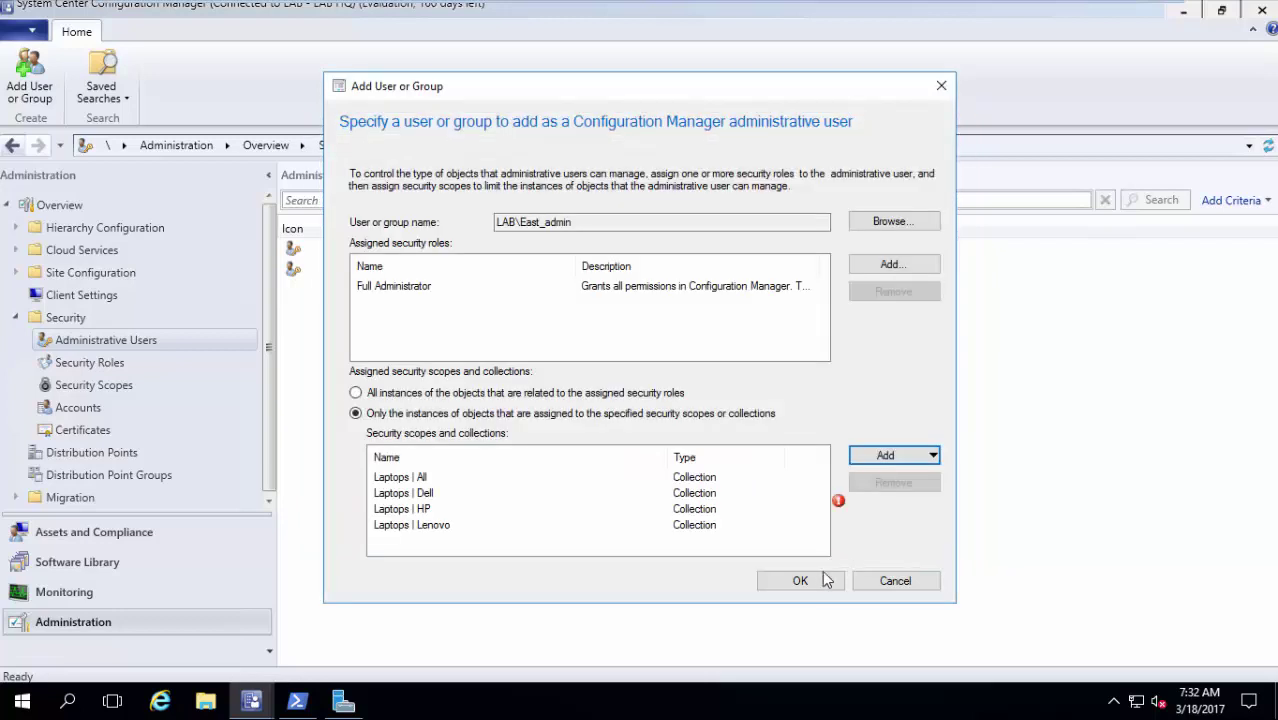
# Try assigning all security scopes to East_admin, and remove the All scope from the list again.
pyautogui.moveTo(840, 510)
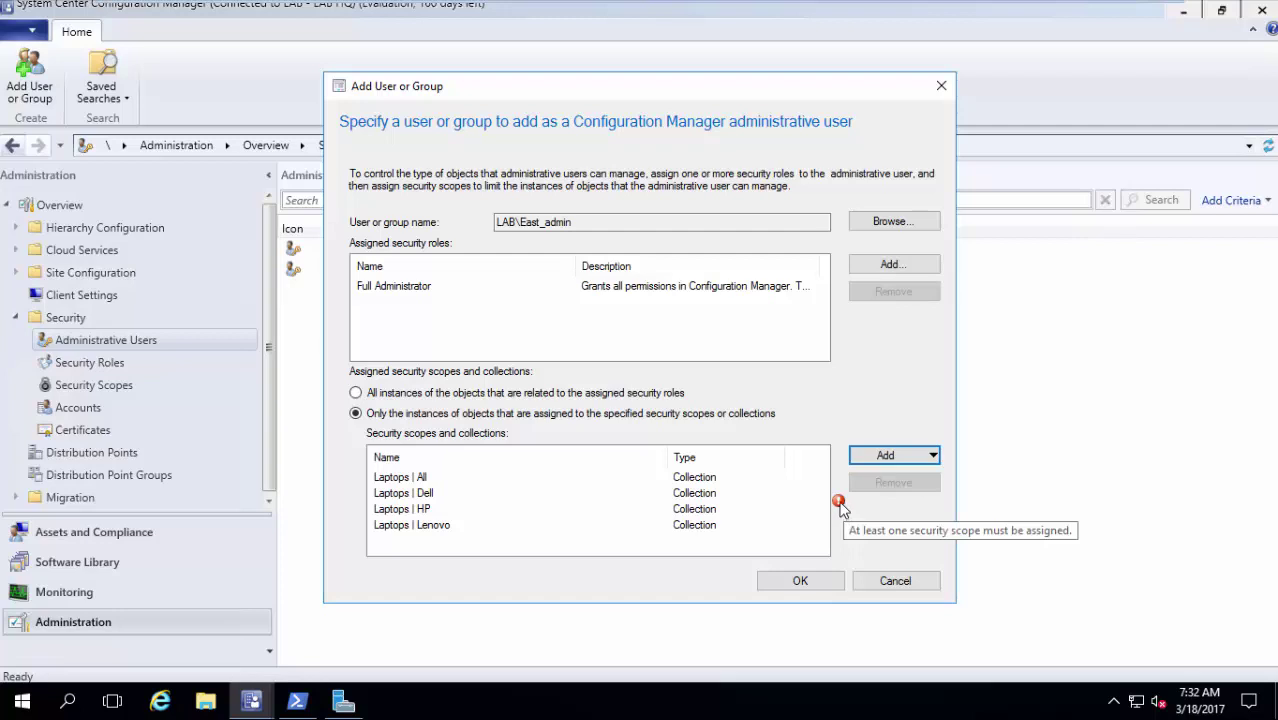
pyautogui.click(893, 456)
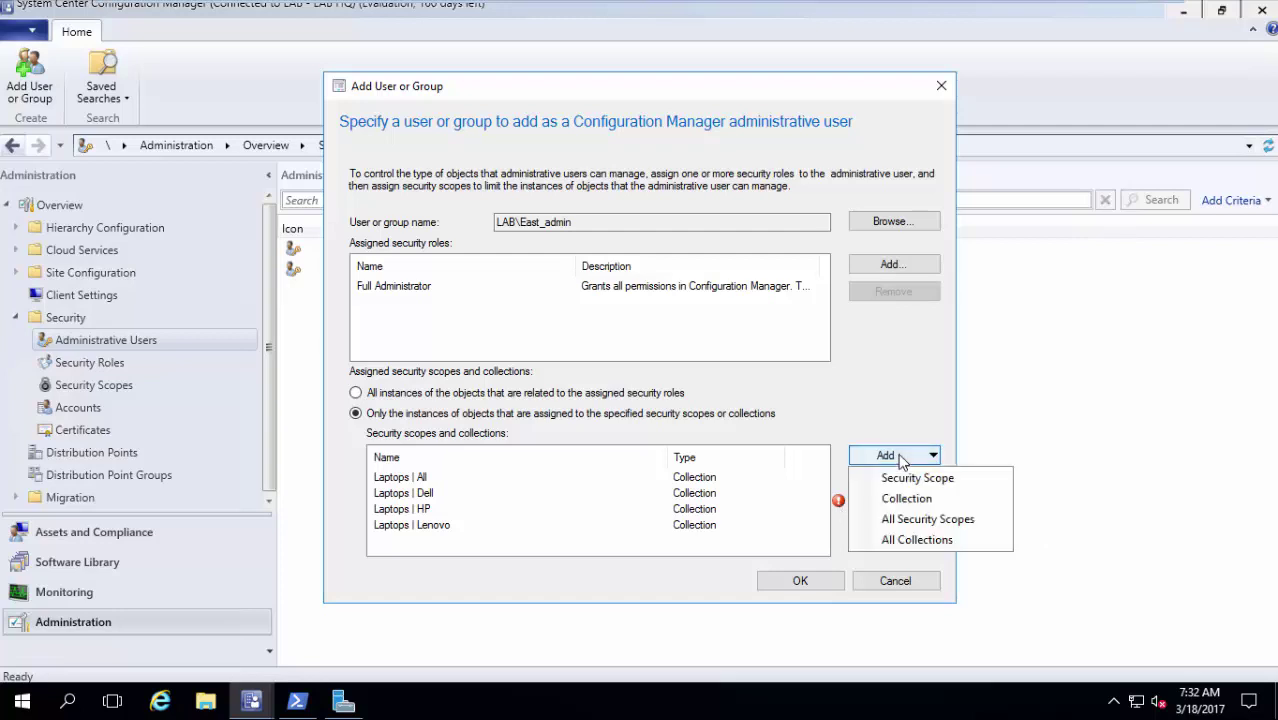
pyautogui.click(907, 520)
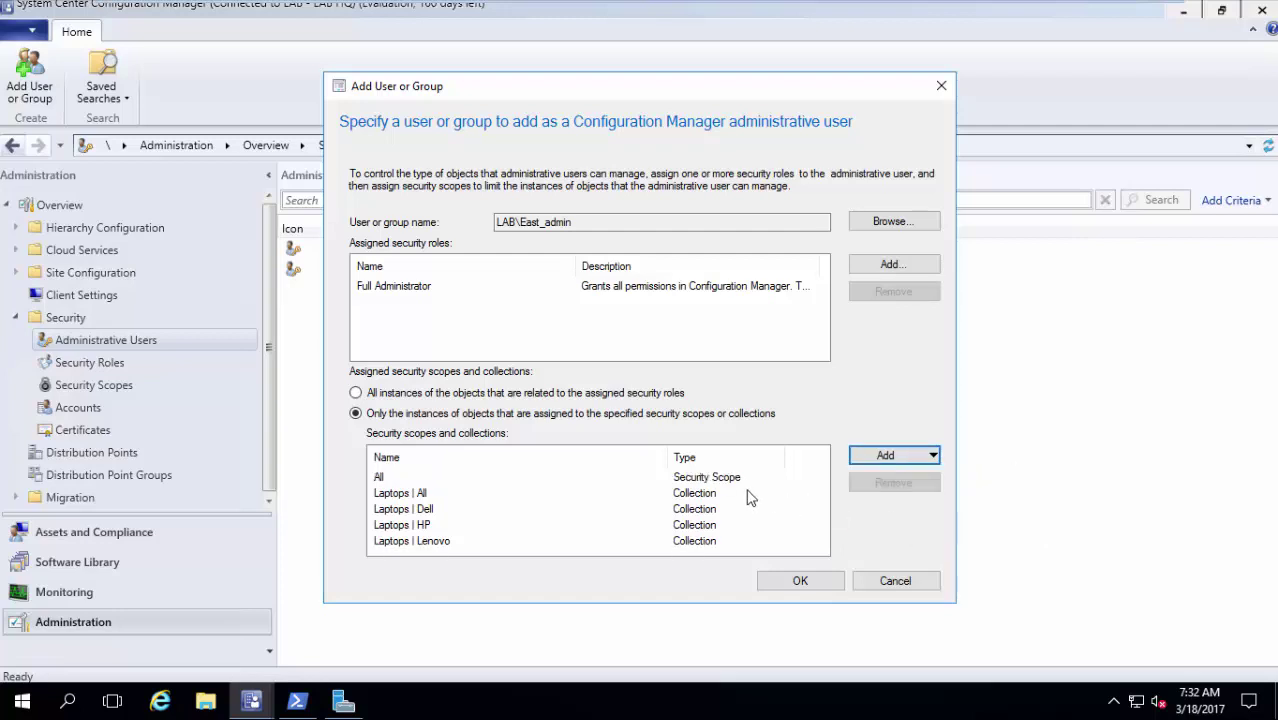
pyautogui.click(750, 480)
pyautogui.click(893, 482)
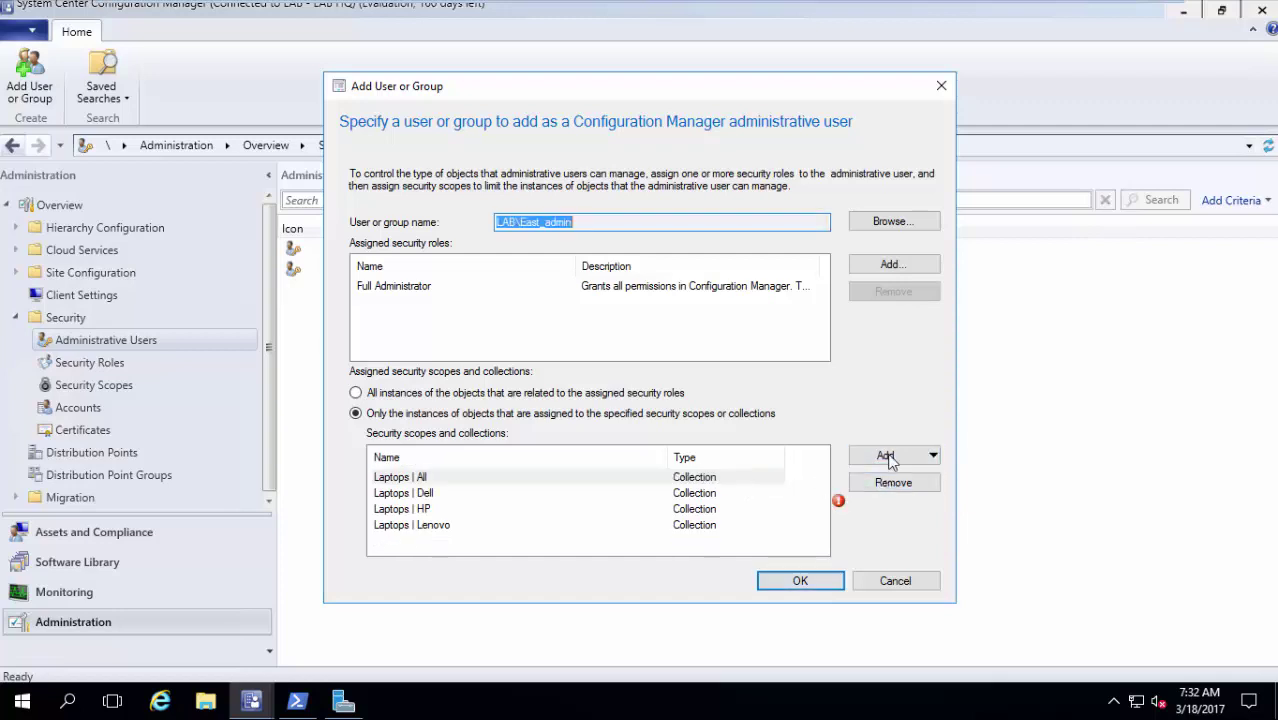
# Assign the Default security scope to East_admin and finish adding the administrative user.
pyautogui.click(890, 456)
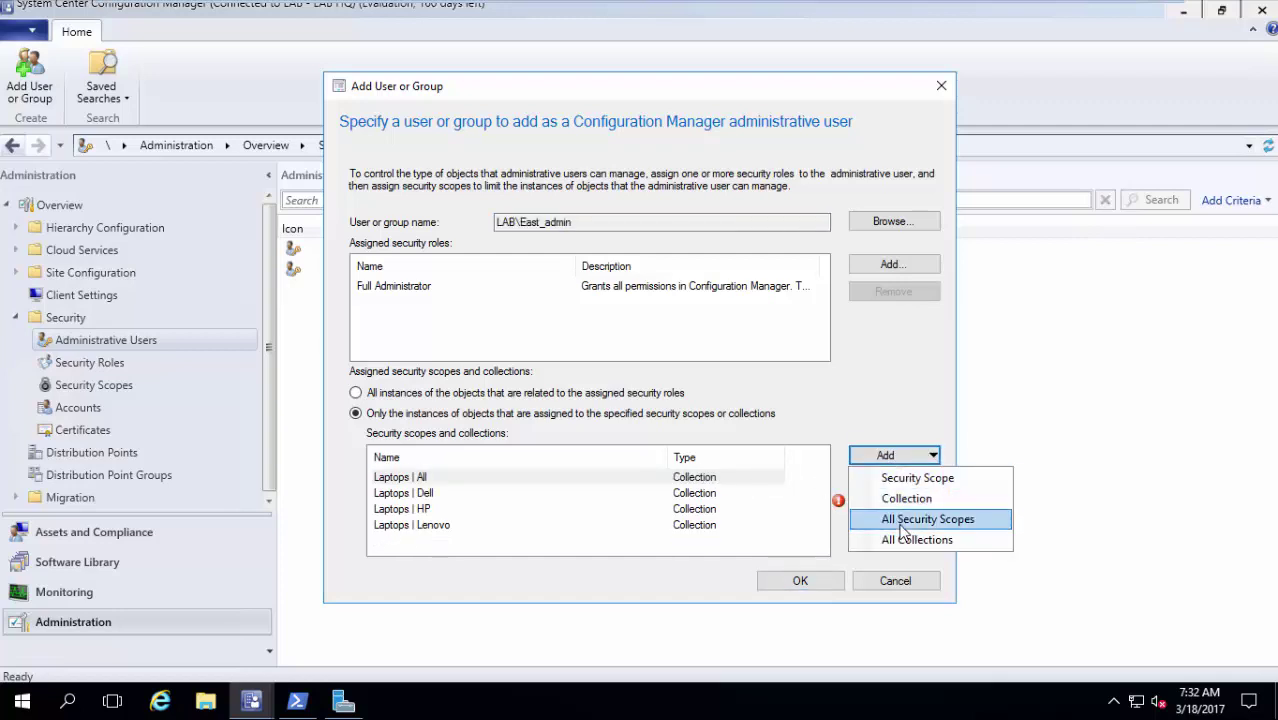
pyautogui.click(912, 481)
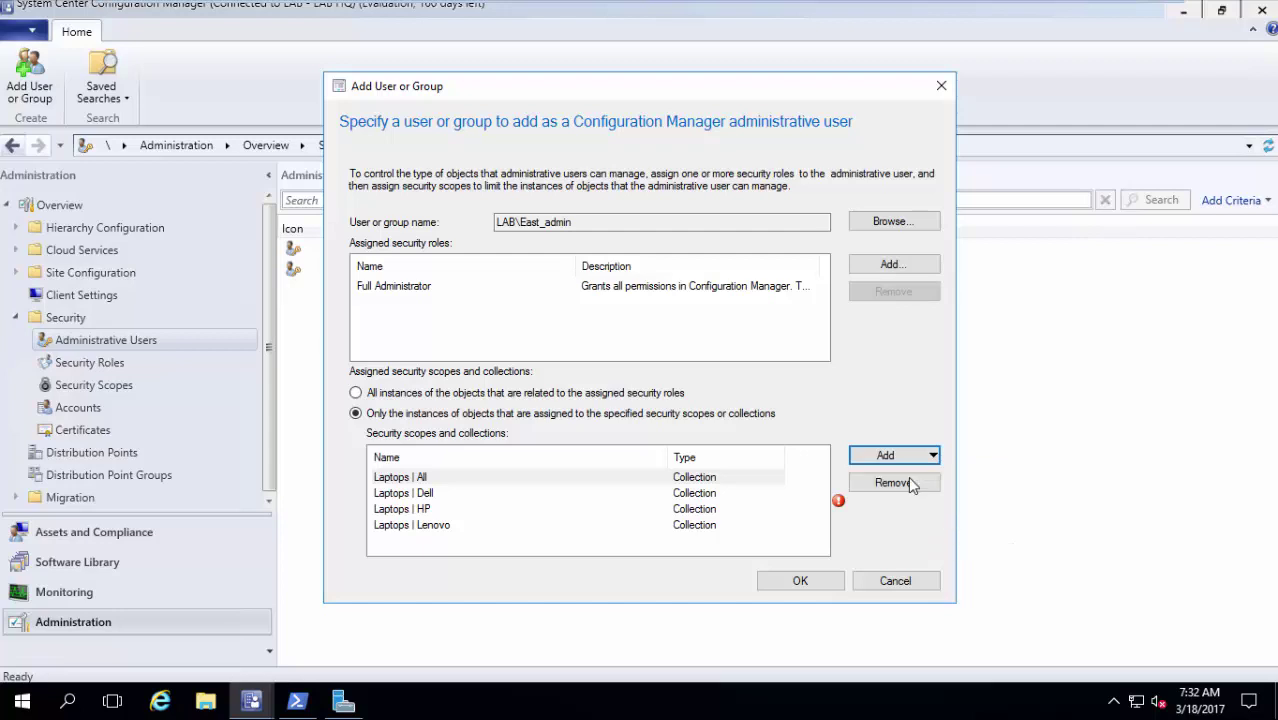
pyautogui.click(438, 264)
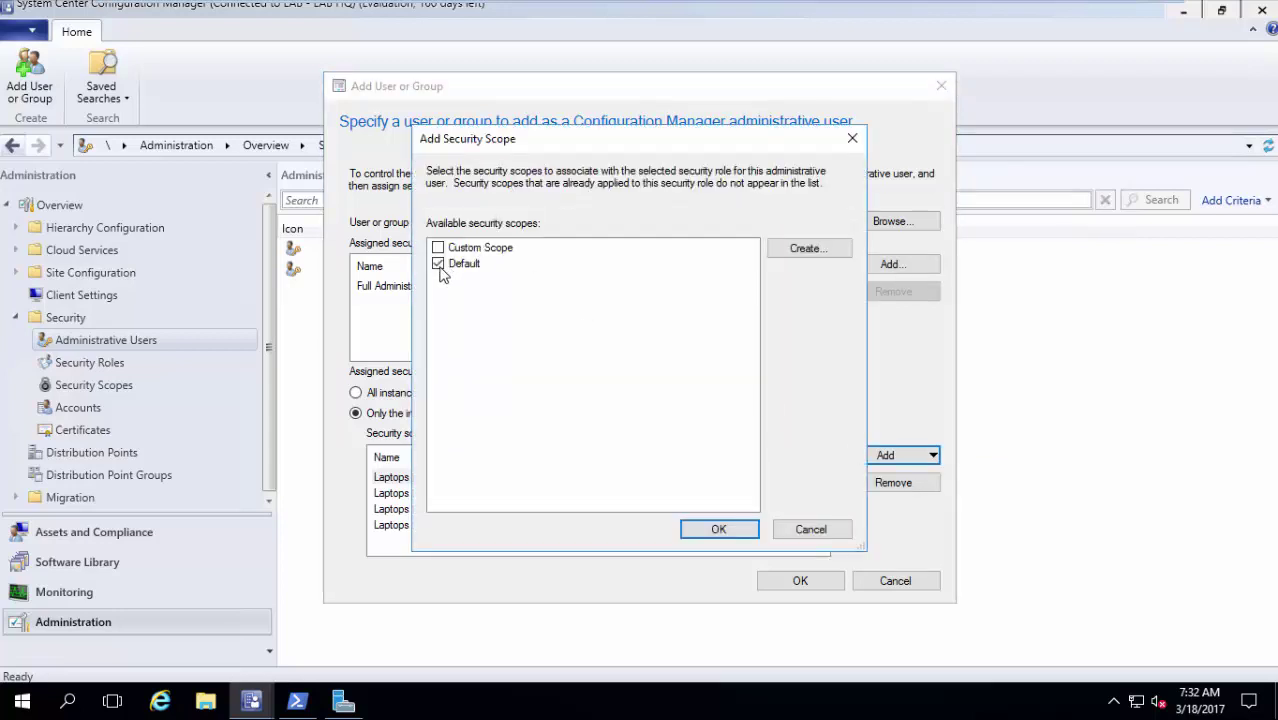
pyautogui.click(688, 531)
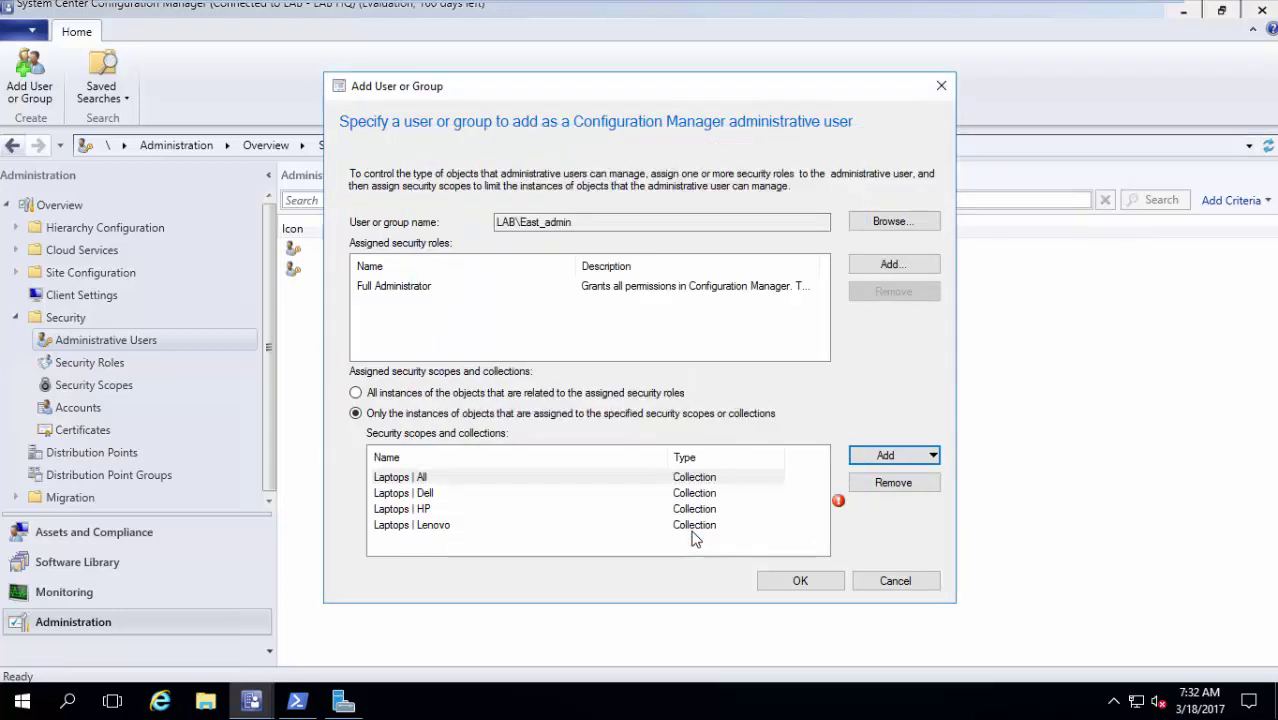
pyautogui.click(779, 581)
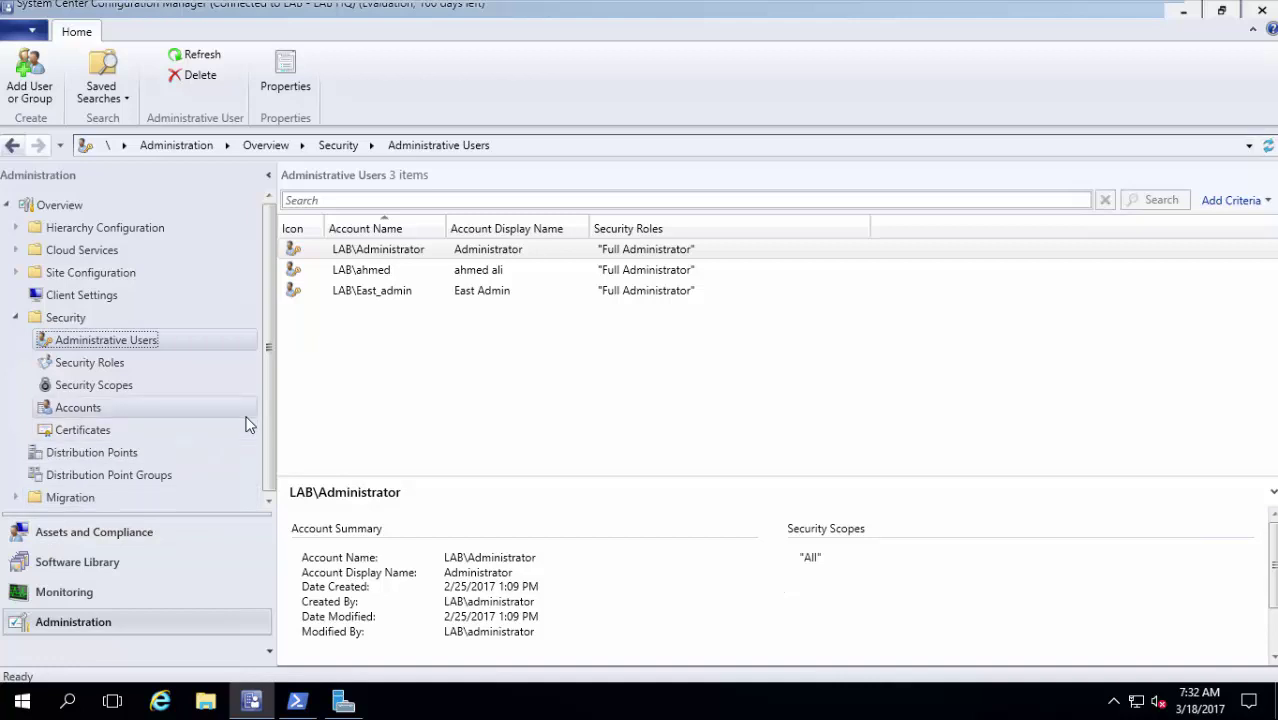
# Launch a second Configuration Manager Console as a different user, entering east_admin and the account password.
pyautogui.click(262, 707)
pyautogui.rightClick(262, 707)
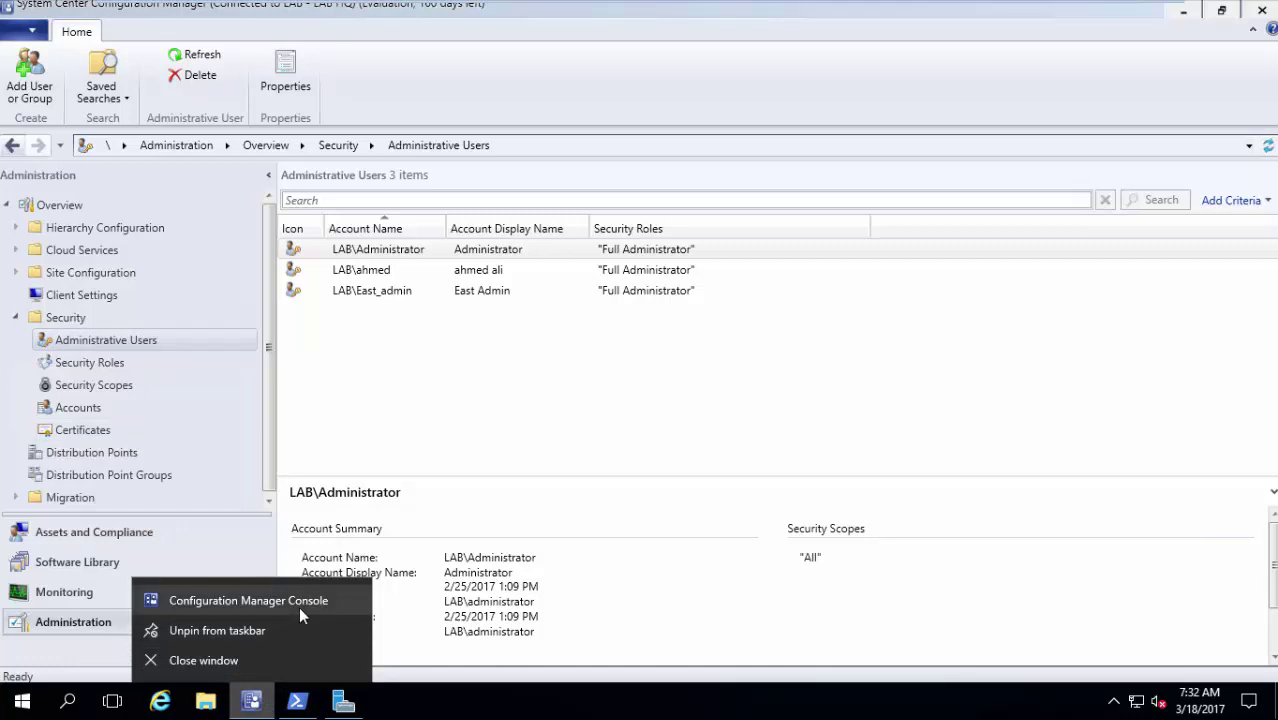
pyautogui.rightClick(299, 603)
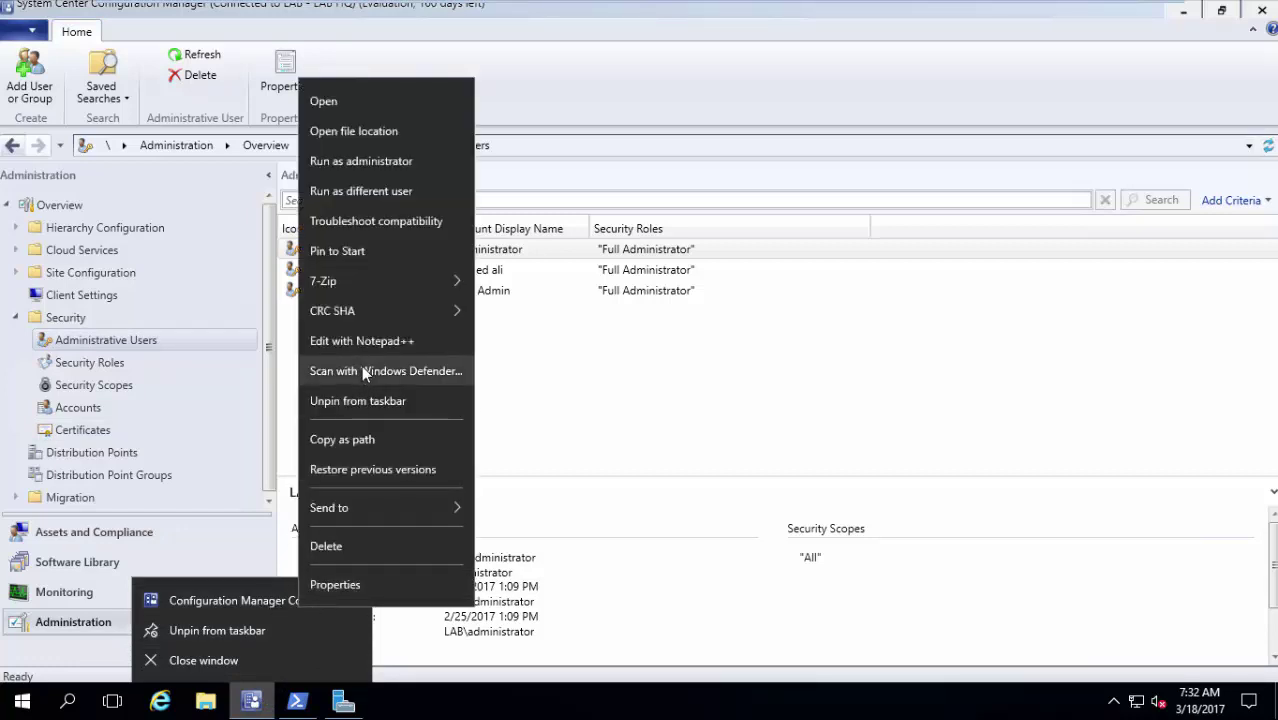
pyautogui.click(388, 196)
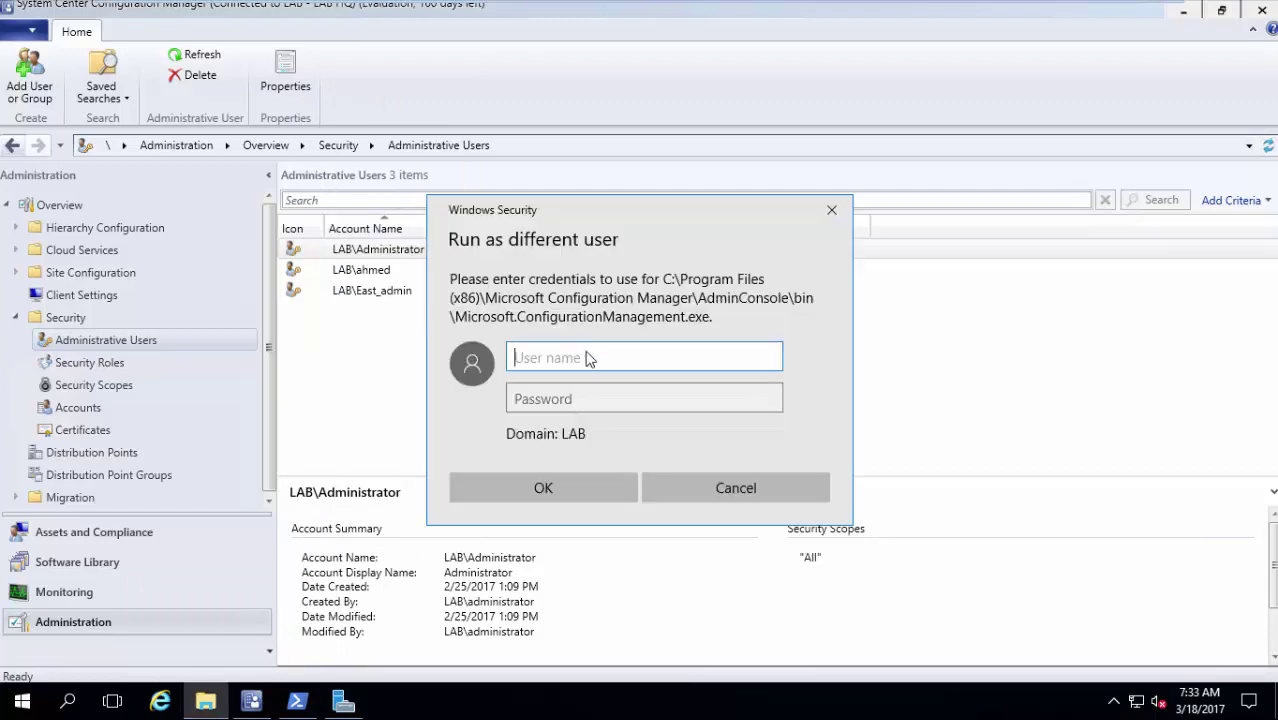
pyautogui.write('east_admin')
pyautogui.press('Tab')
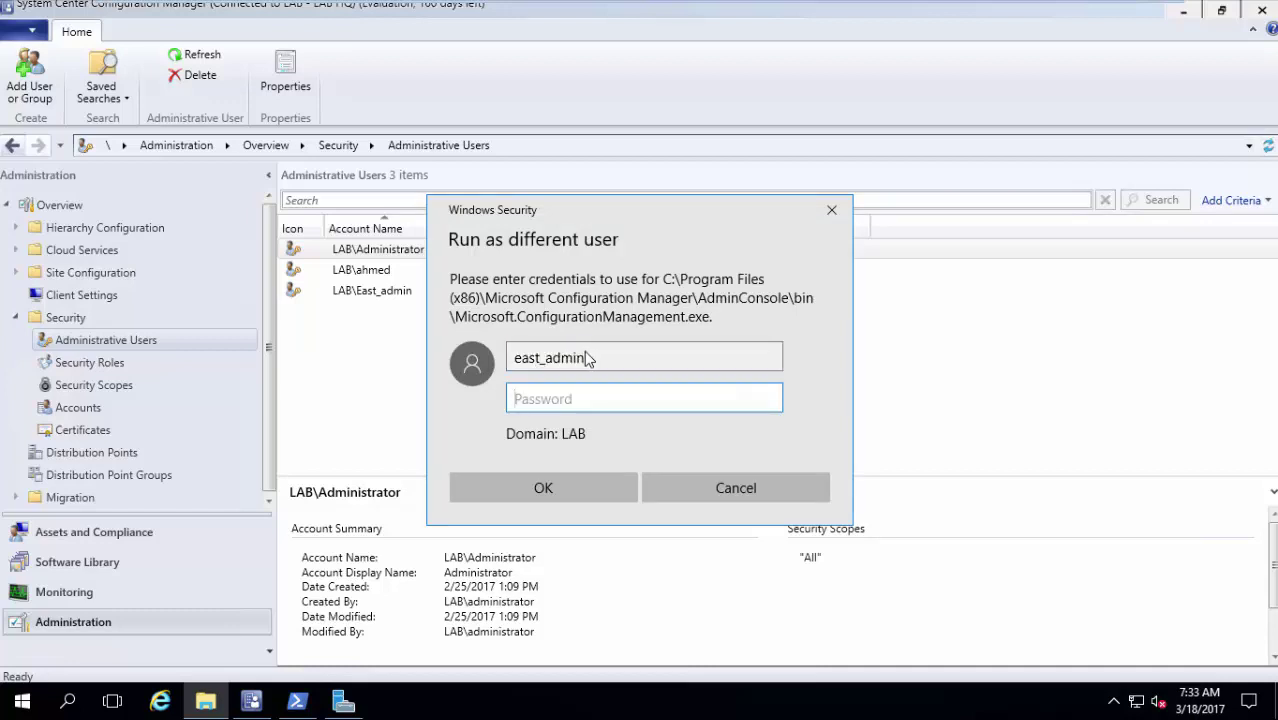
pyautogui.write('*****')
pyautogui.press('Return')
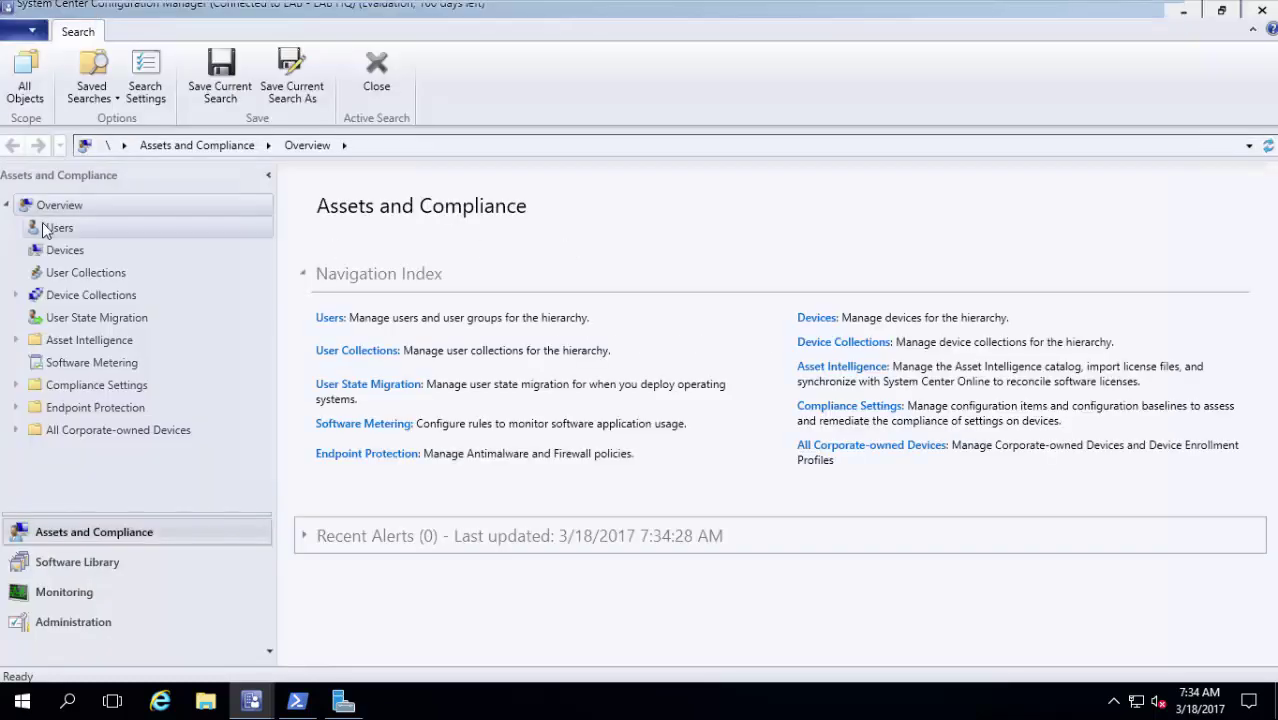
# Examine the devices, the laptop collections in the Operational device collections folder, and the actions offered for Laptops | Dell.
pyautogui.click(70, 258)
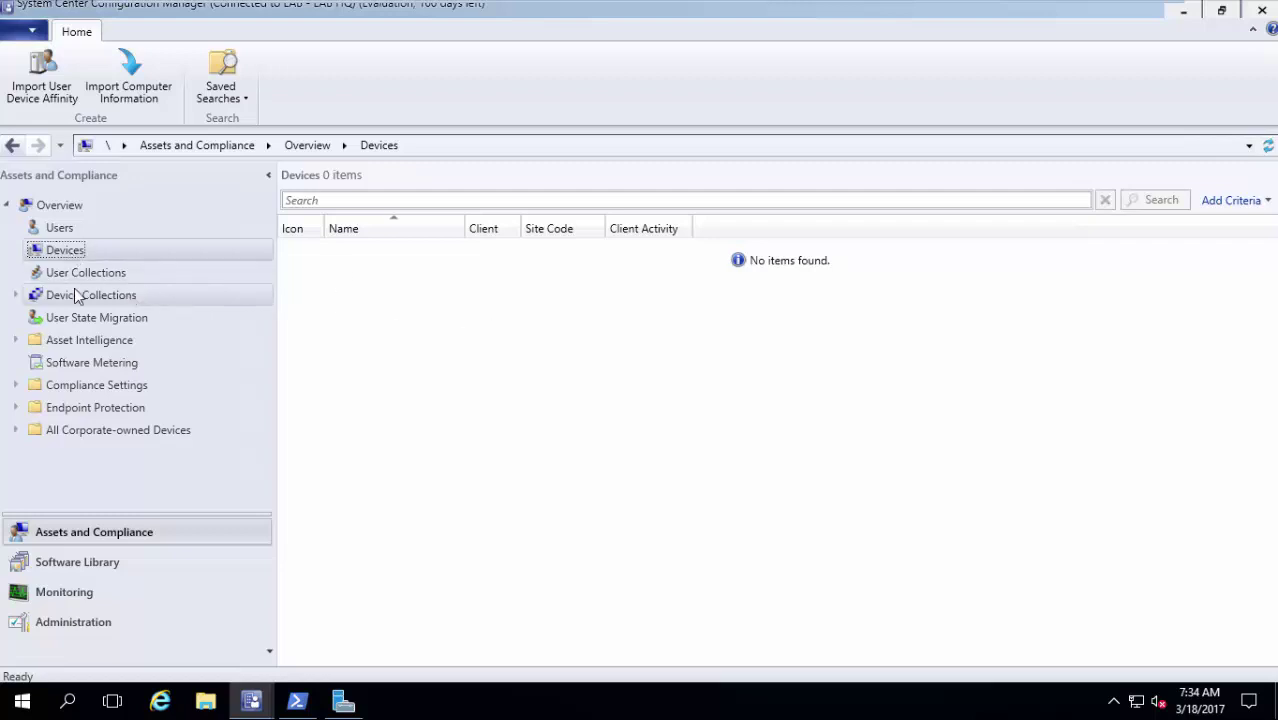
pyautogui.click(31, 297)
pyautogui.click(16, 297)
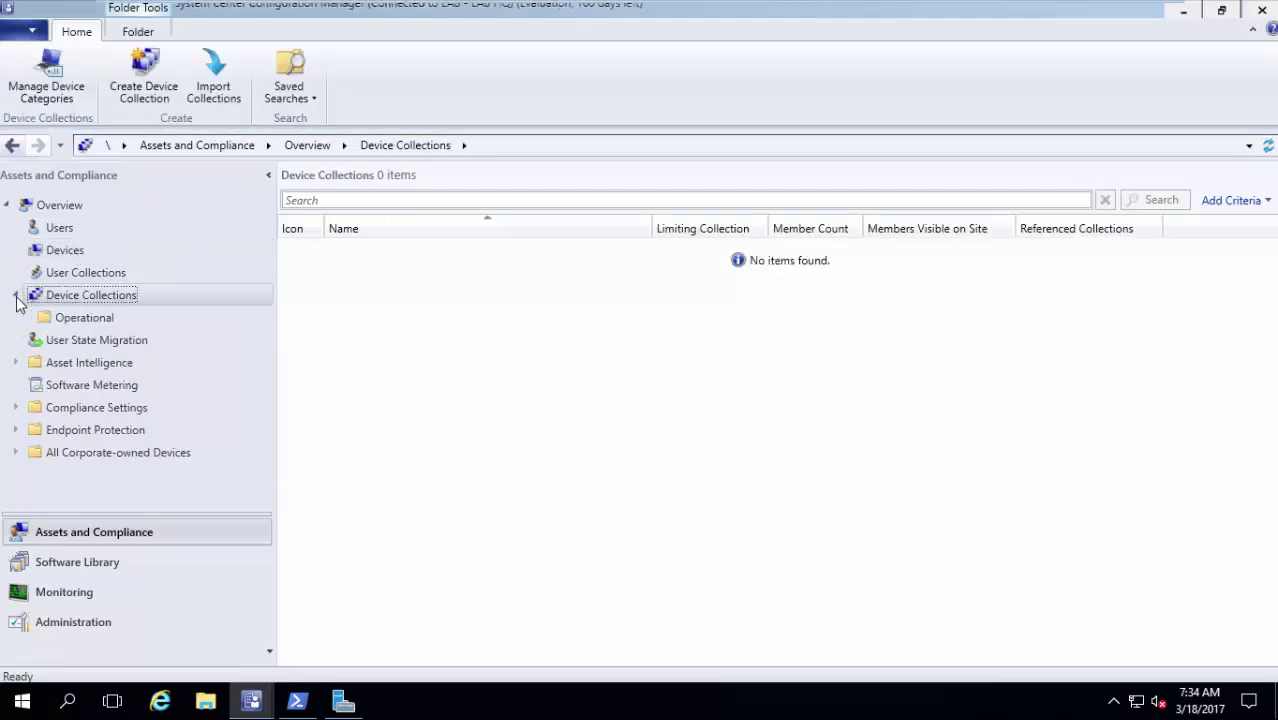
pyautogui.click(133, 317)
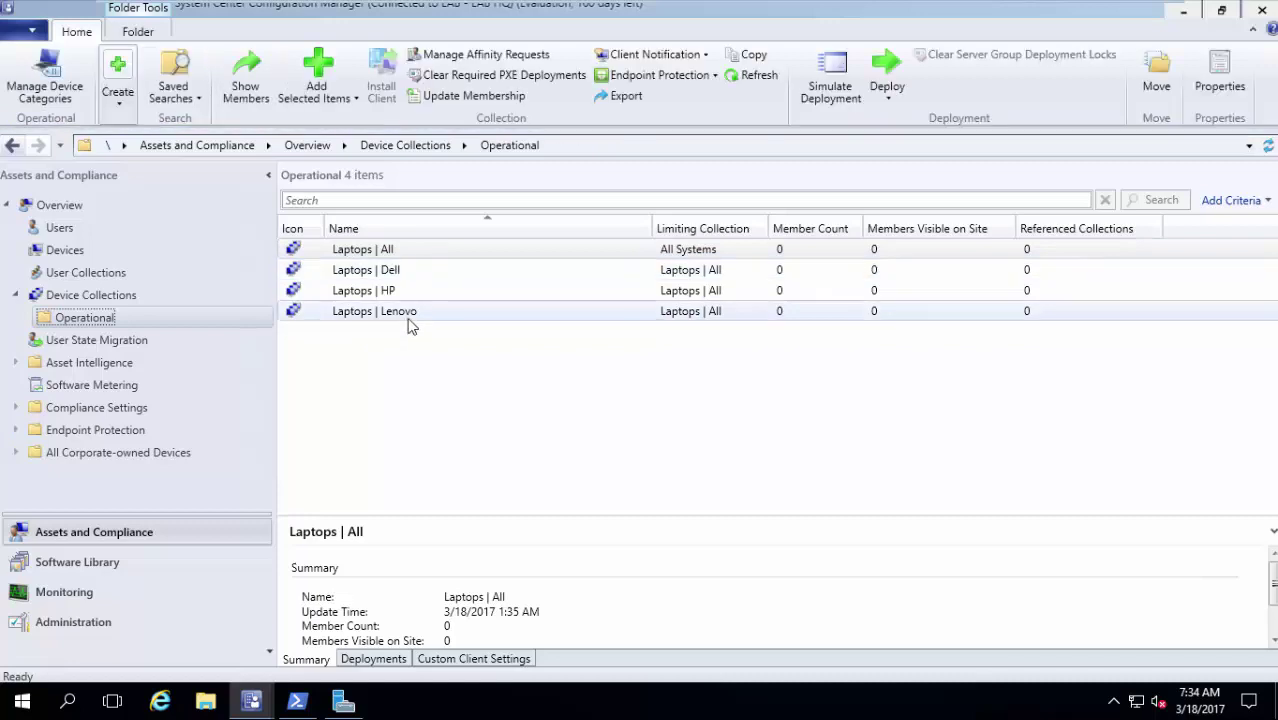
pyautogui.click(813, 252)
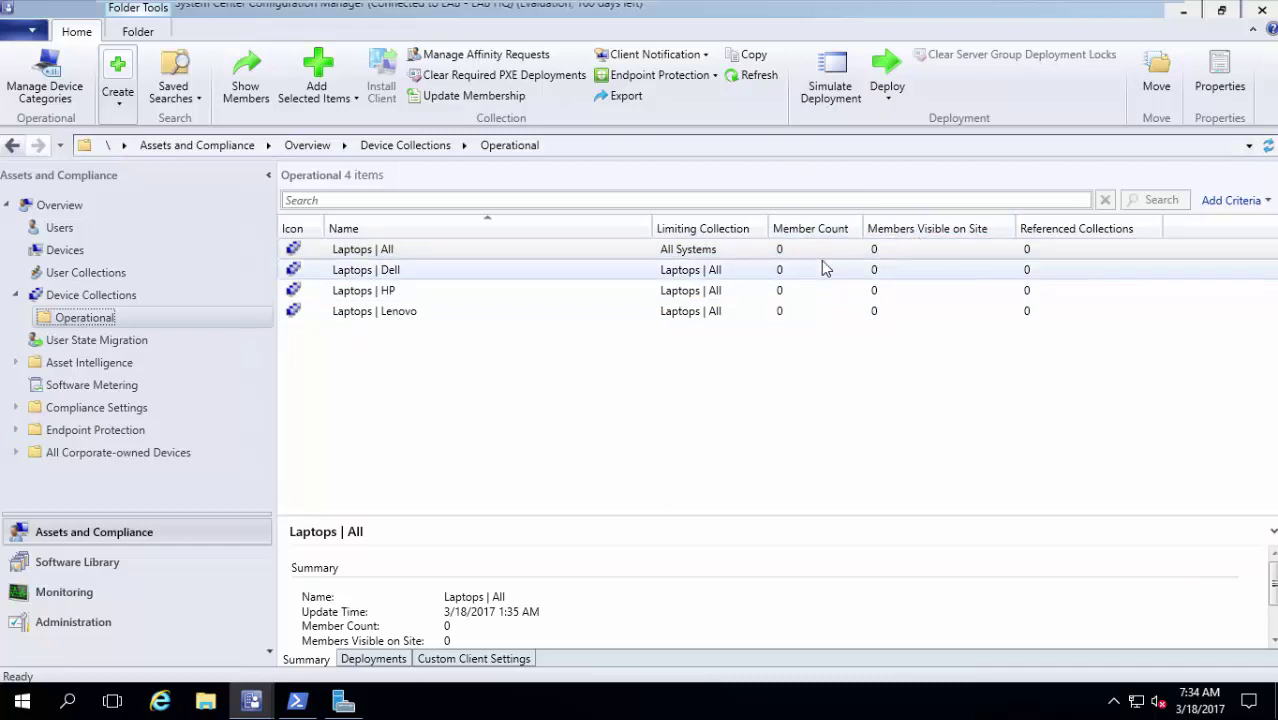
pyautogui.click(887, 88)
pyautogui.click(548, 273)
pyautogui.rightClick(547, 272)
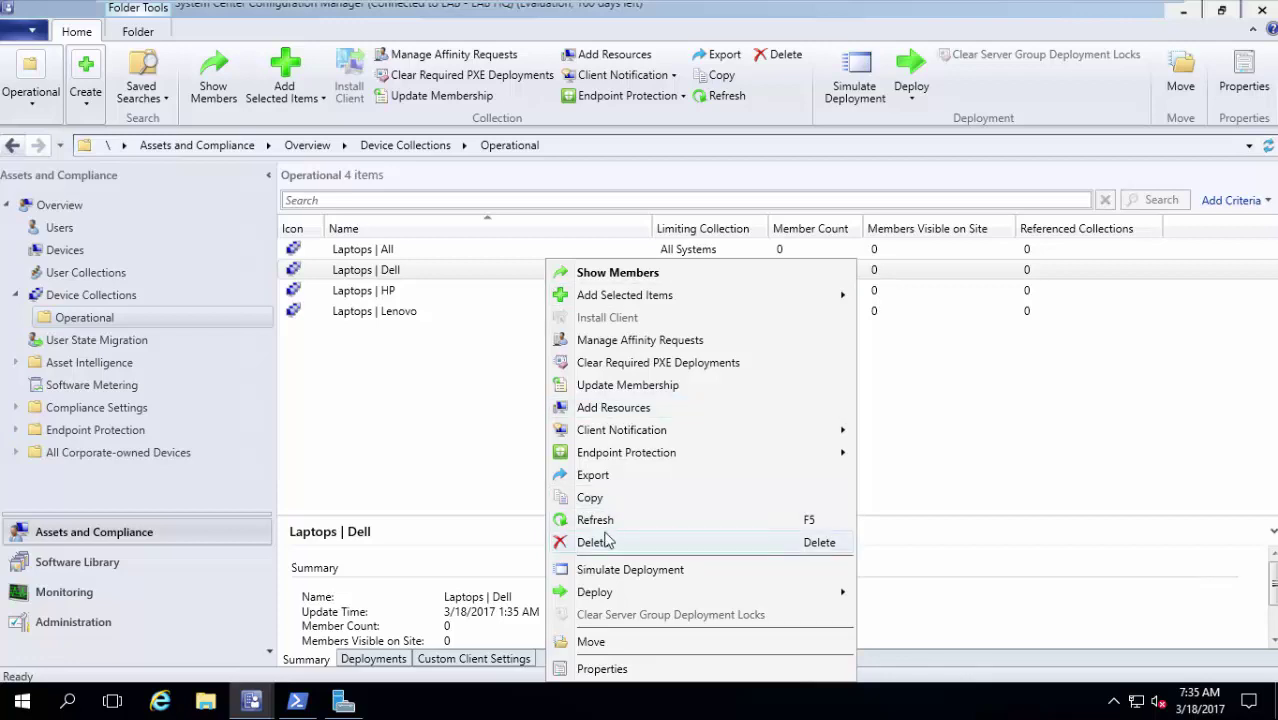
pyautogui.click(377, 420)
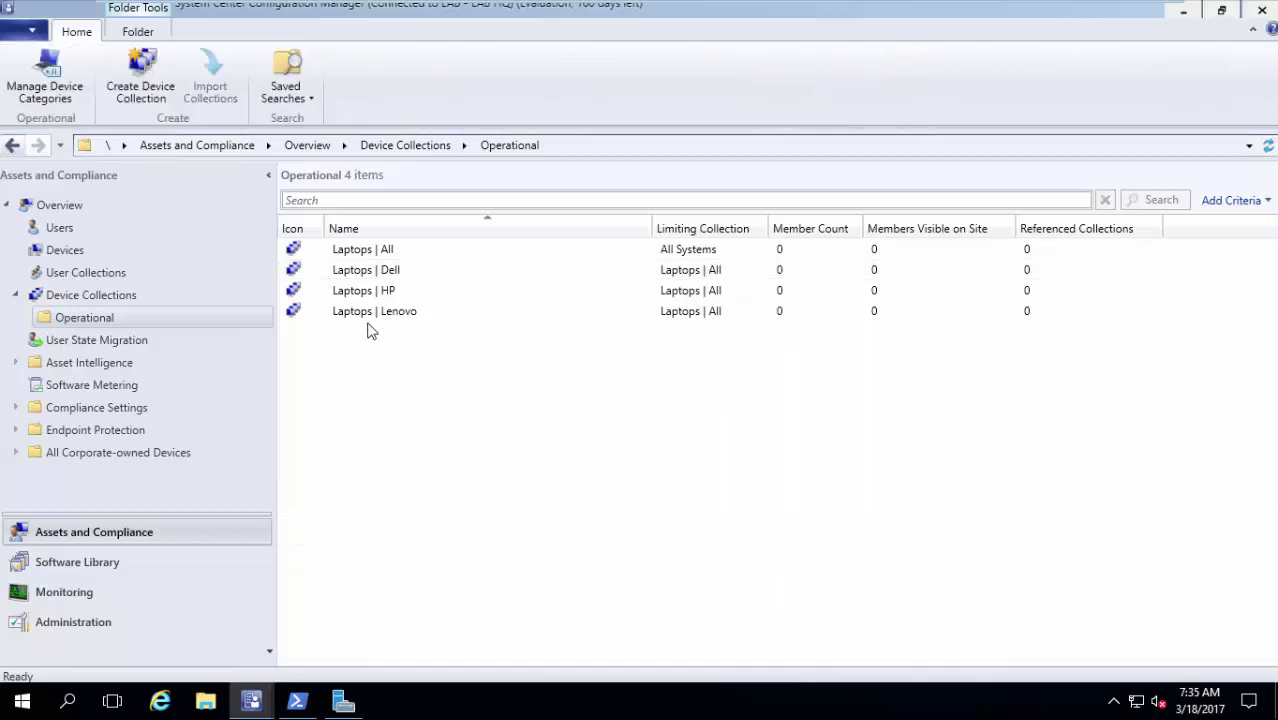
# Review the Software Update Point component properties of the LAB HQ site, including its sync schedule, and close them unchanged.
pyautogui.click(106, 614)
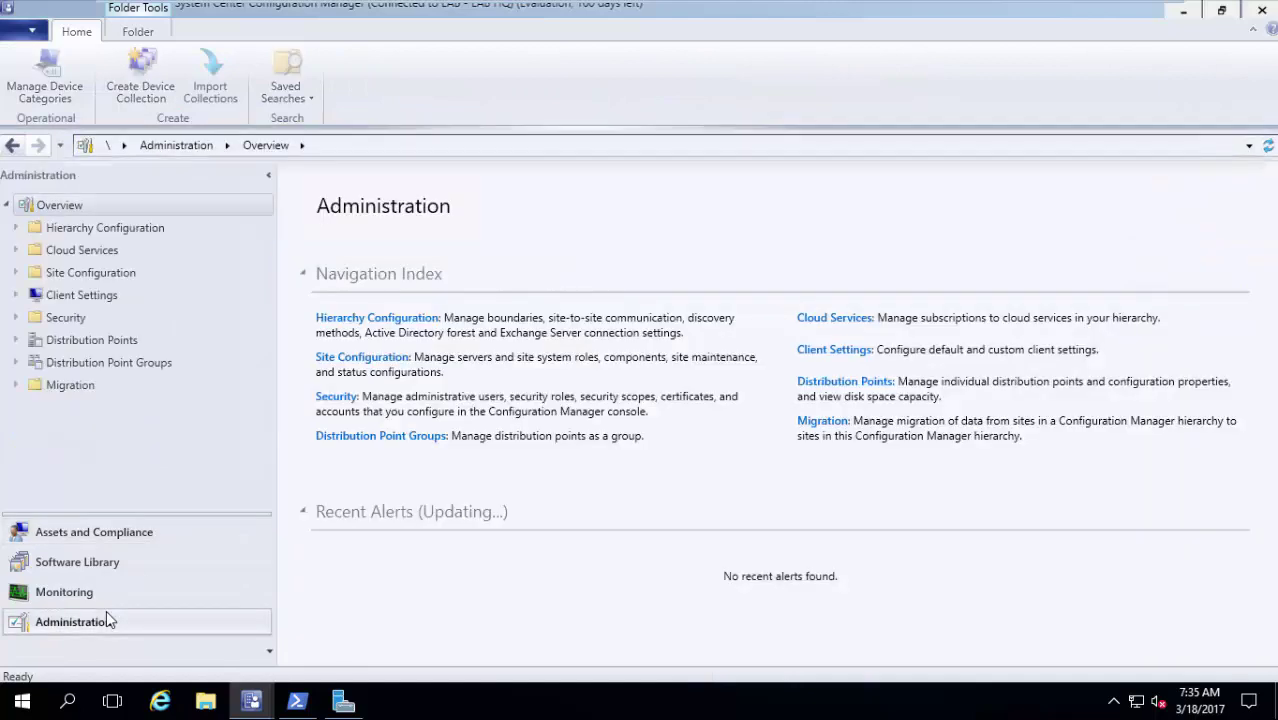
pyautogui.click(16, 273)
pyautogui.click(66, 295)
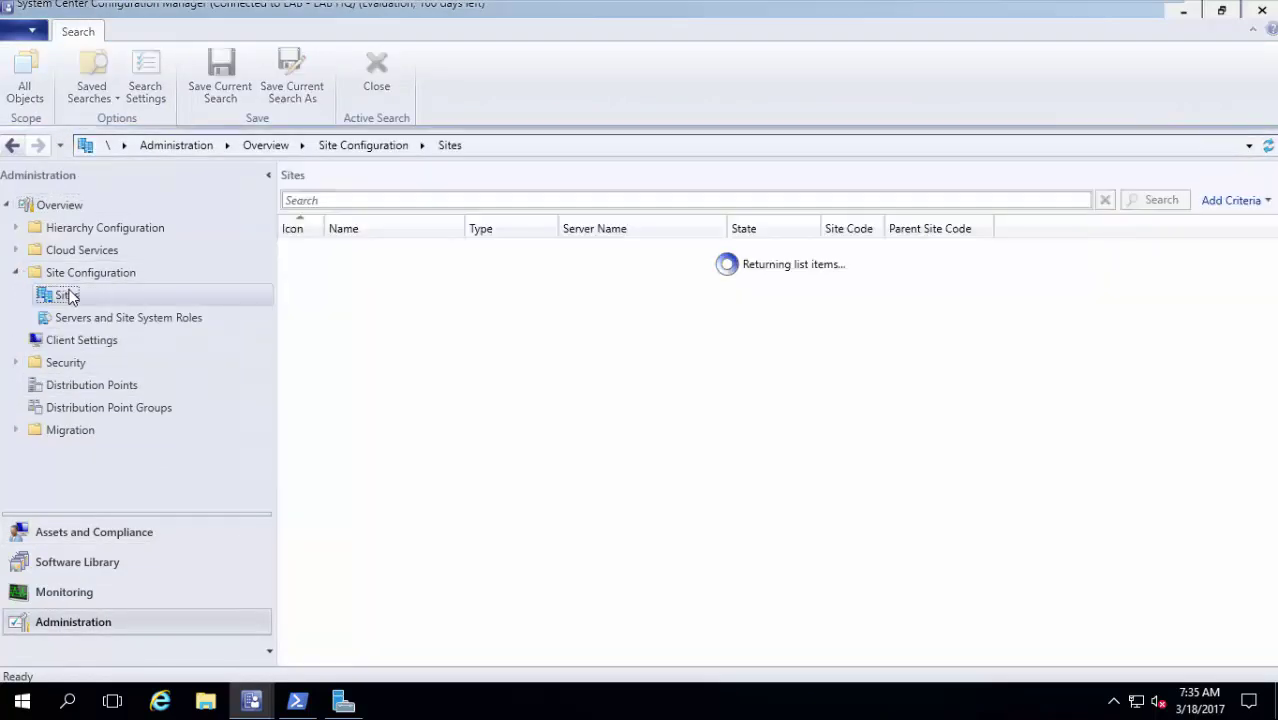
pyautogui.click(364, 250)
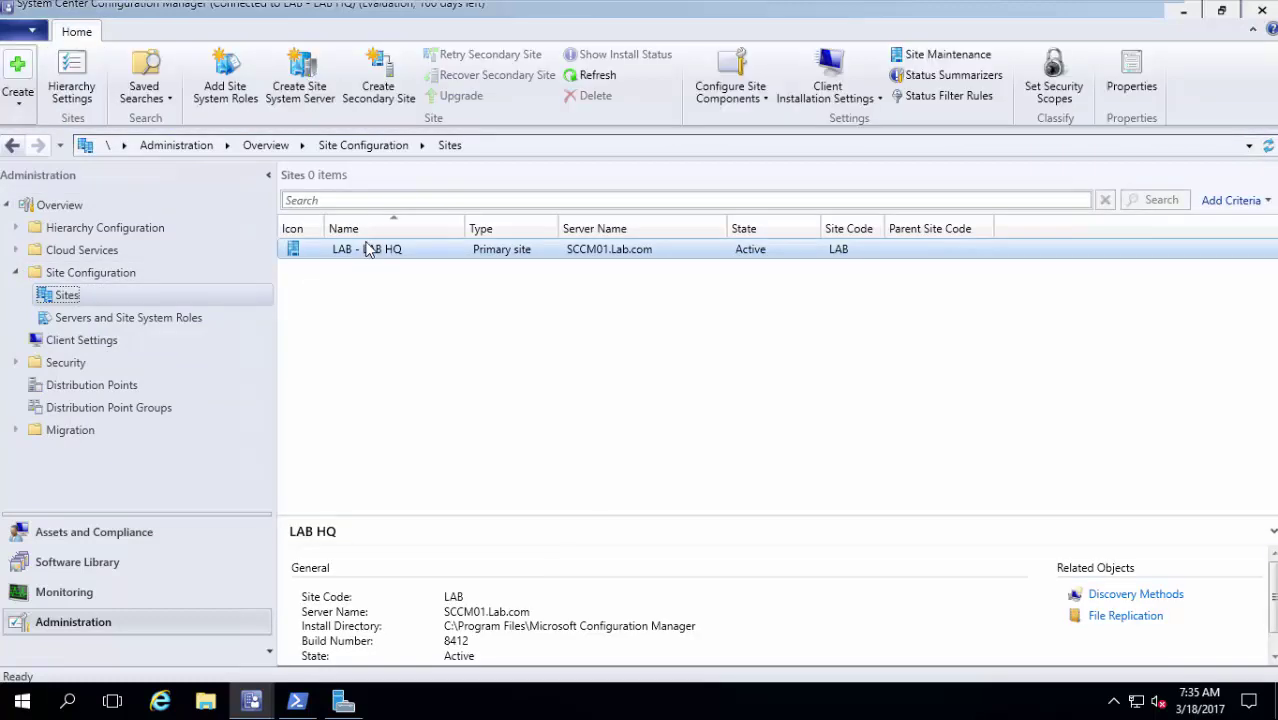
pyautogui.click(728, 90)
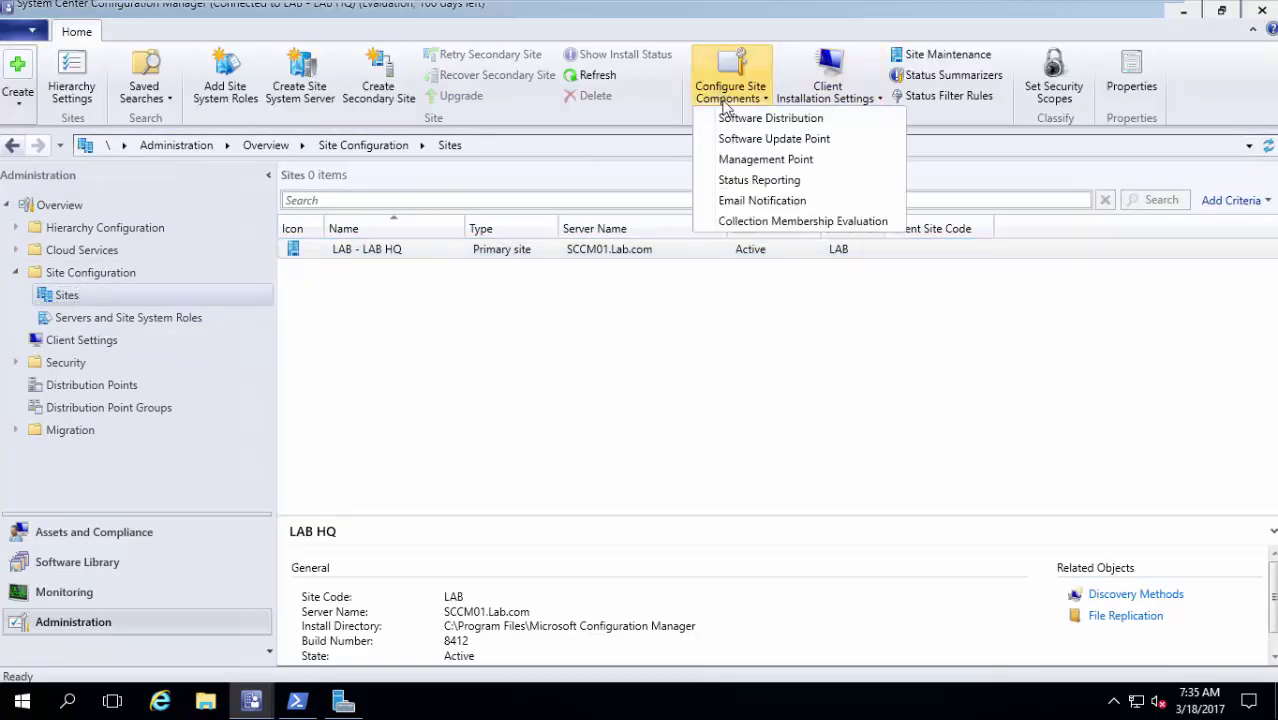
pyautogui.click(736, 140)
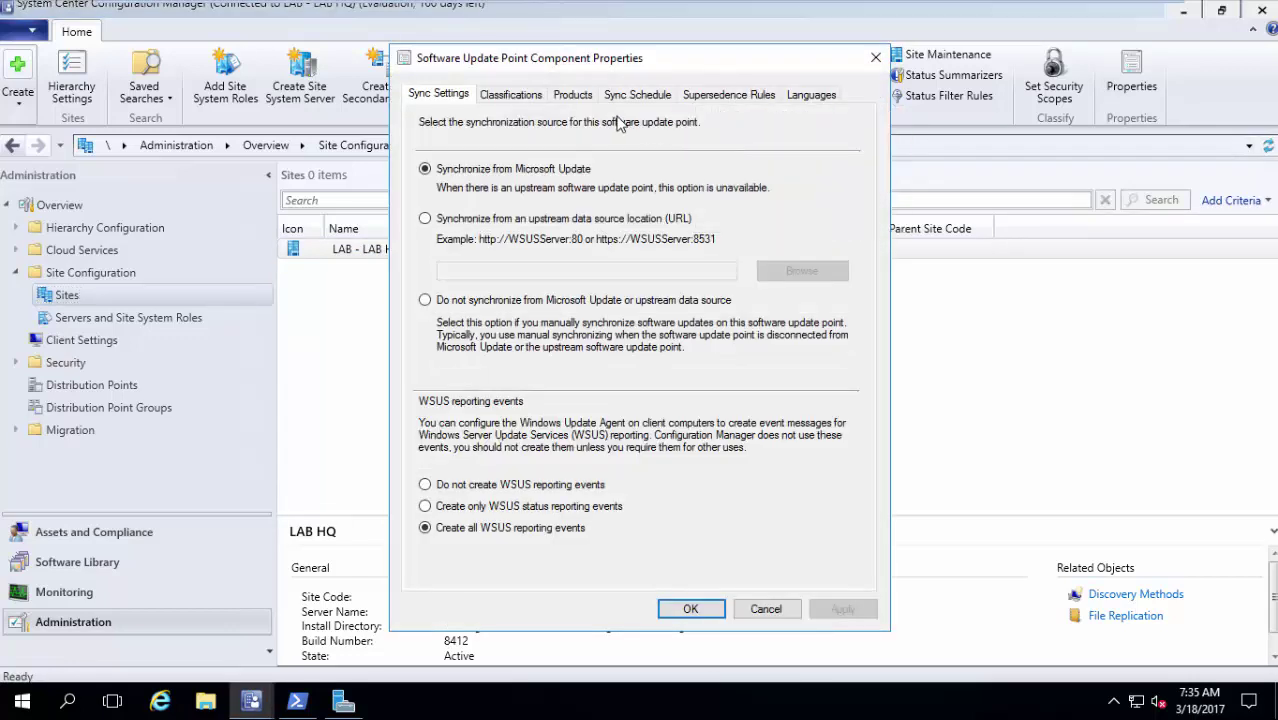
pyautogui.click(594, 95)
pyautogui.click(649, 97)
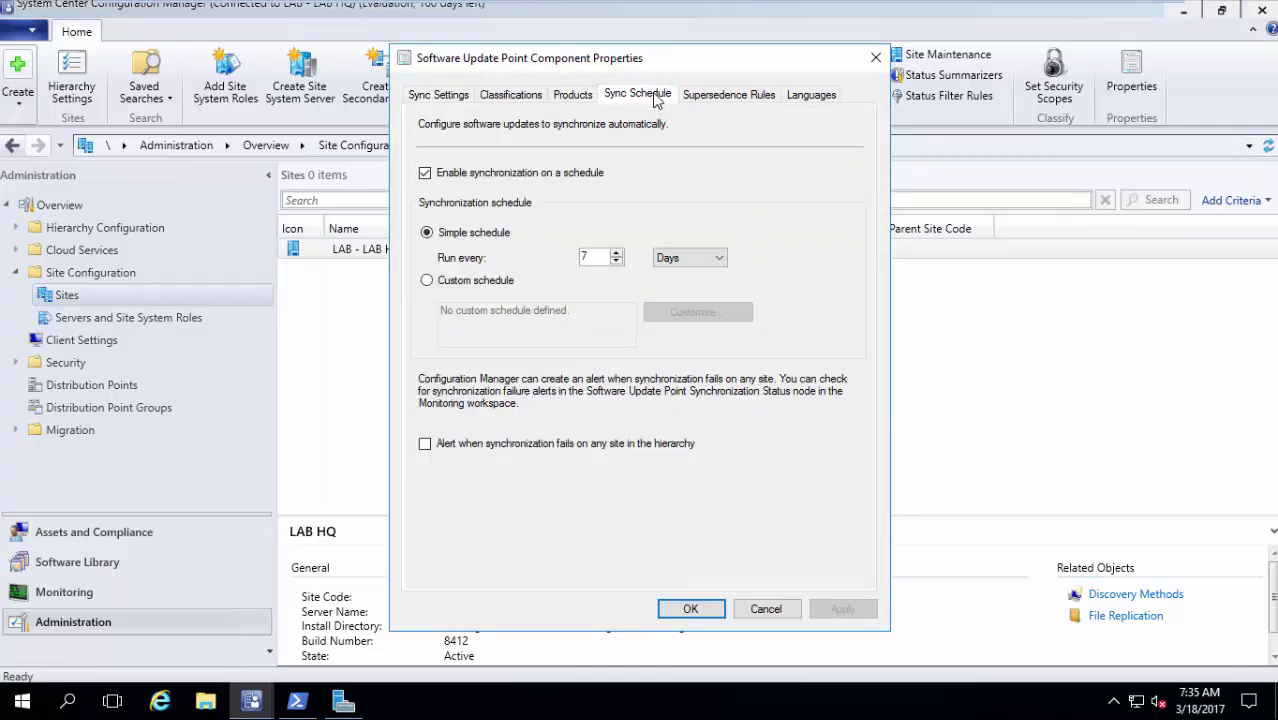
pyautogui.click(876, 60)
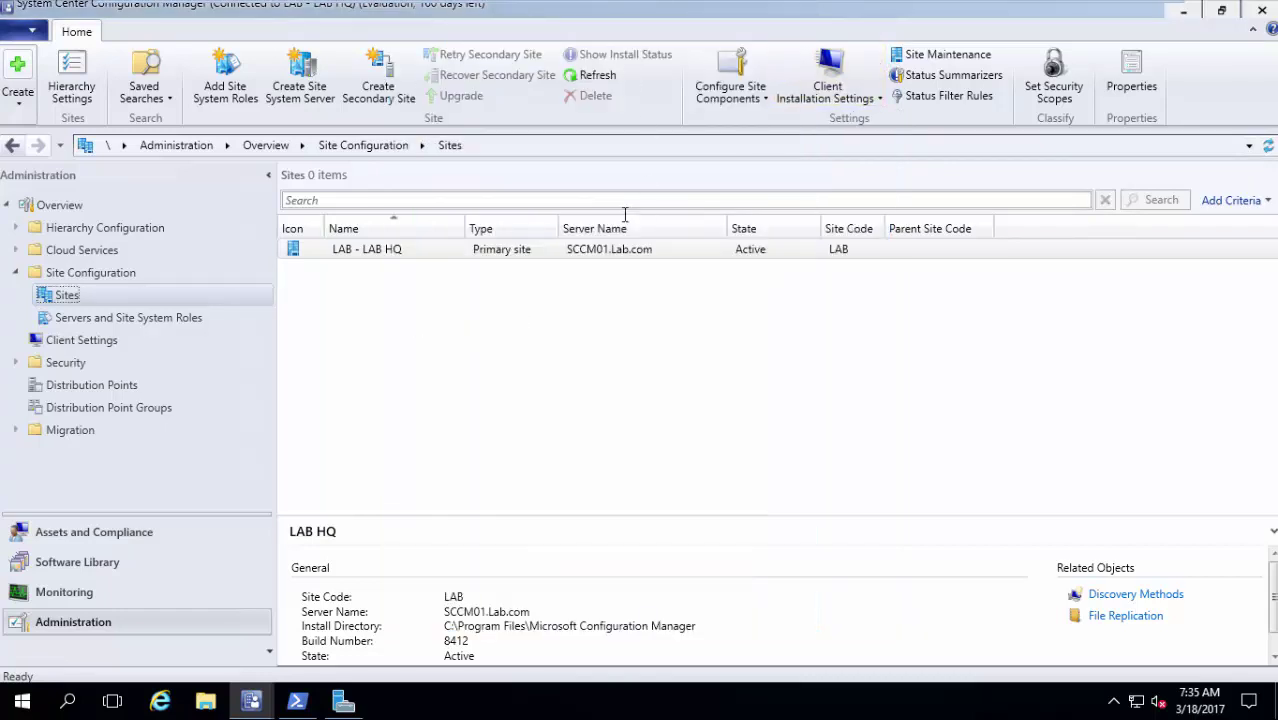
pyautogui.click(505, 248)
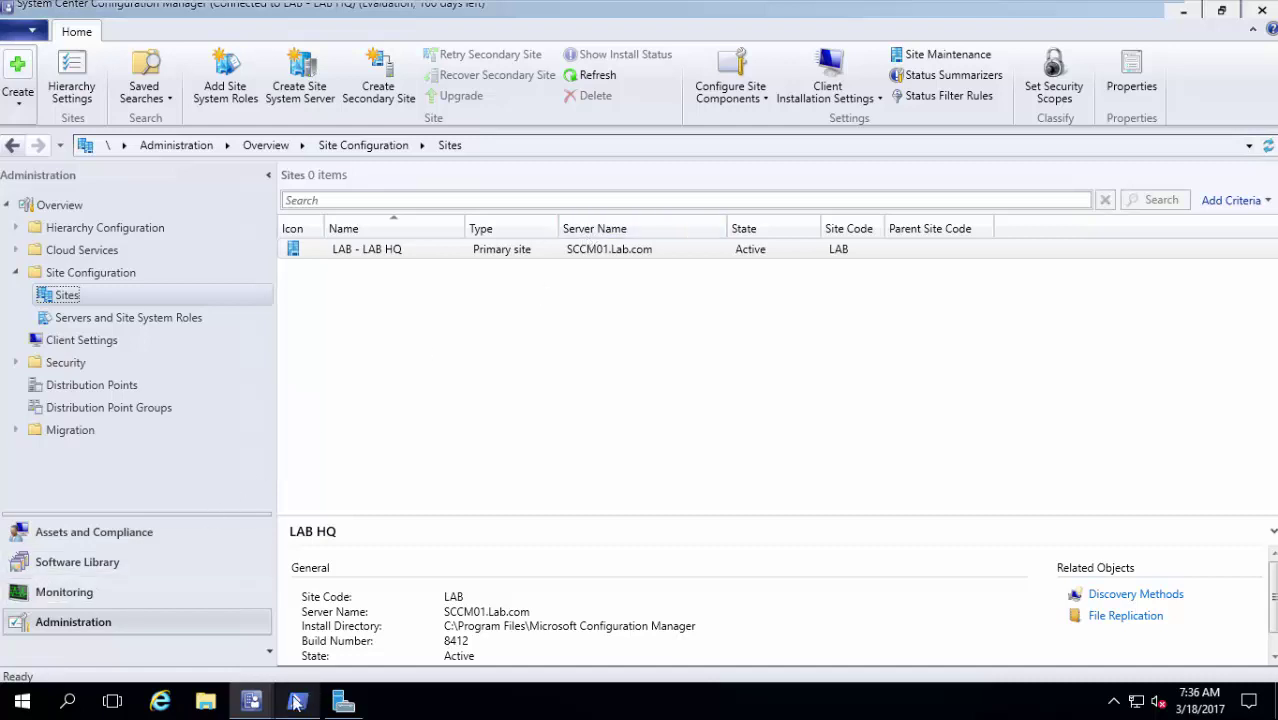
# Return to the original administrator console window and create a security scope named Custom Scope.
pyautogui.moveTo(258, 706)
pyautogui.click(236, 633)
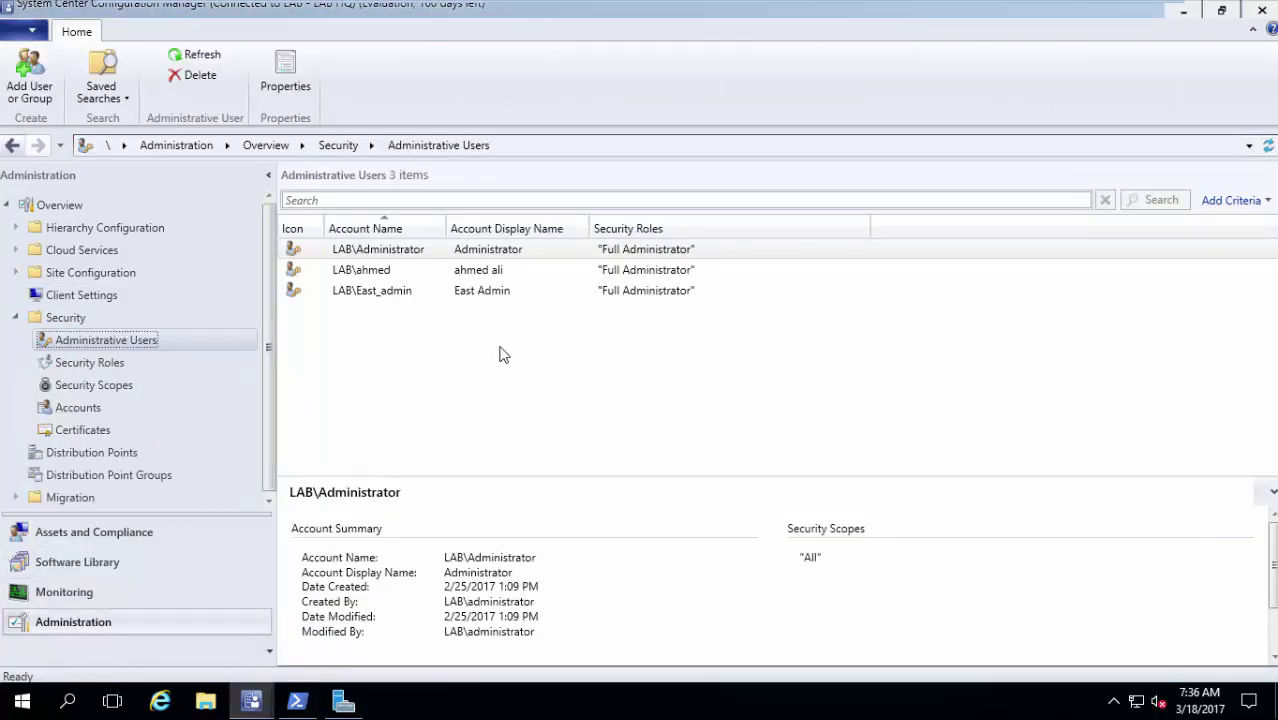
pyautogui.click(155, 385)
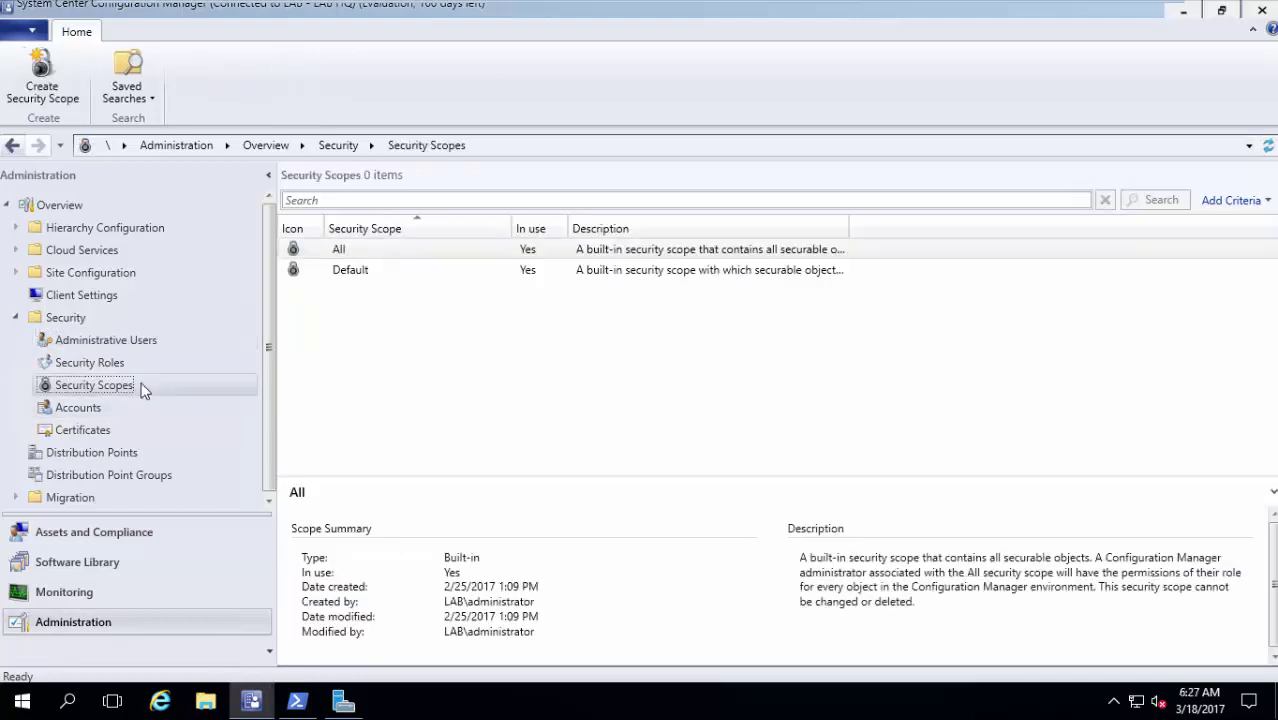
pyautogui.rightClick(297, 368)
pyautogui.click(350, 376)
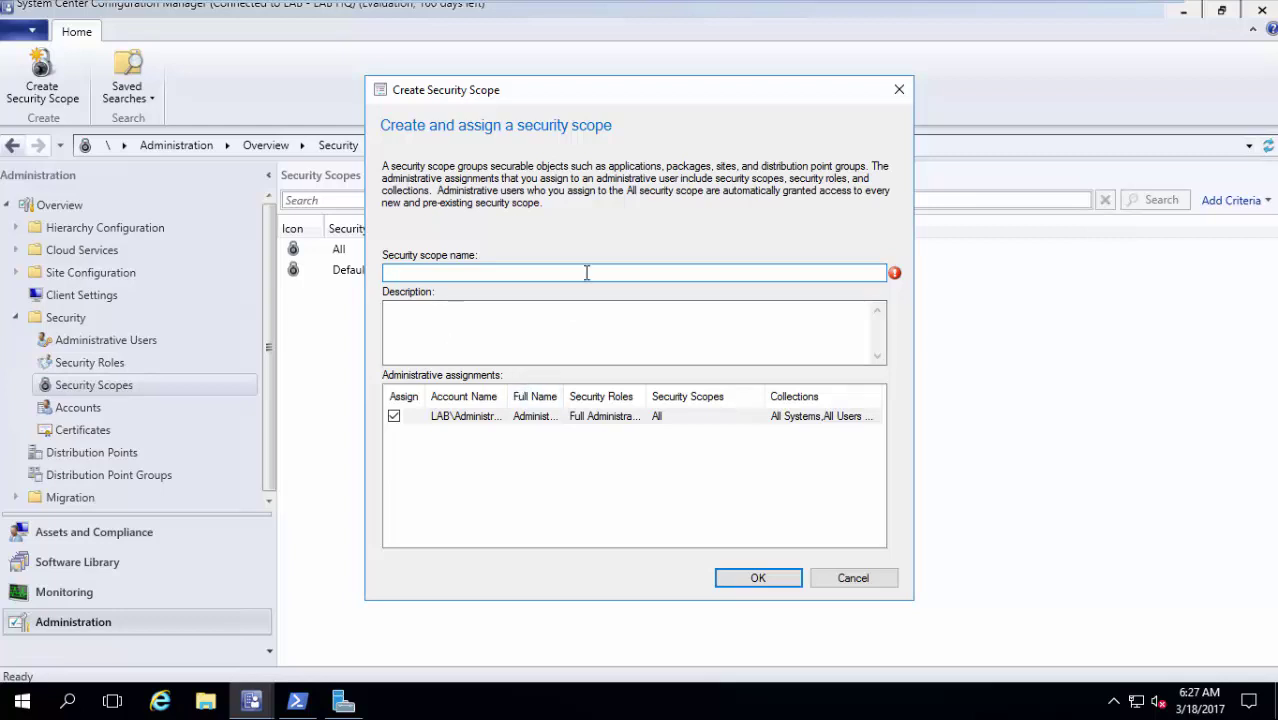
pyautogui.write('Custom Scope')
pyautogui.click(742, 578)
pyautogui.click(390, 272)
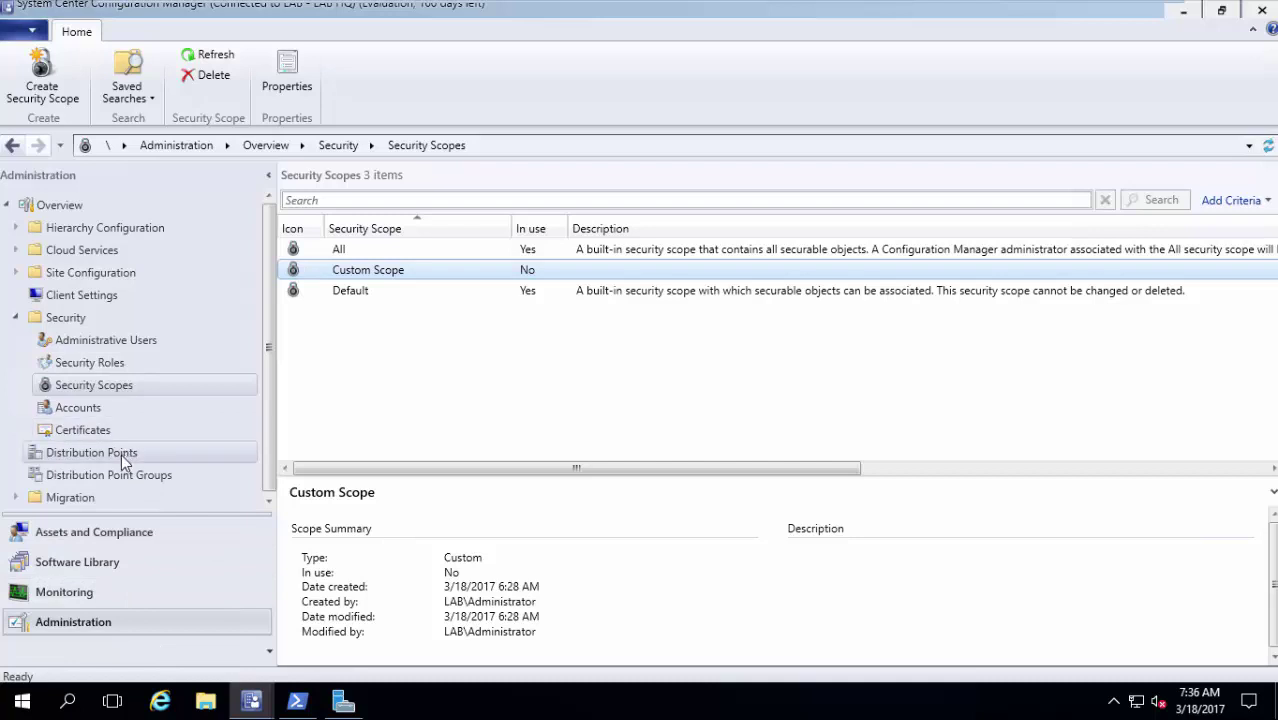
# Check which security scopes are set for the LAB HQ site and close the dialog without changes.
pyautogui.click(16, 273)
pyautogui.click(66, 295)
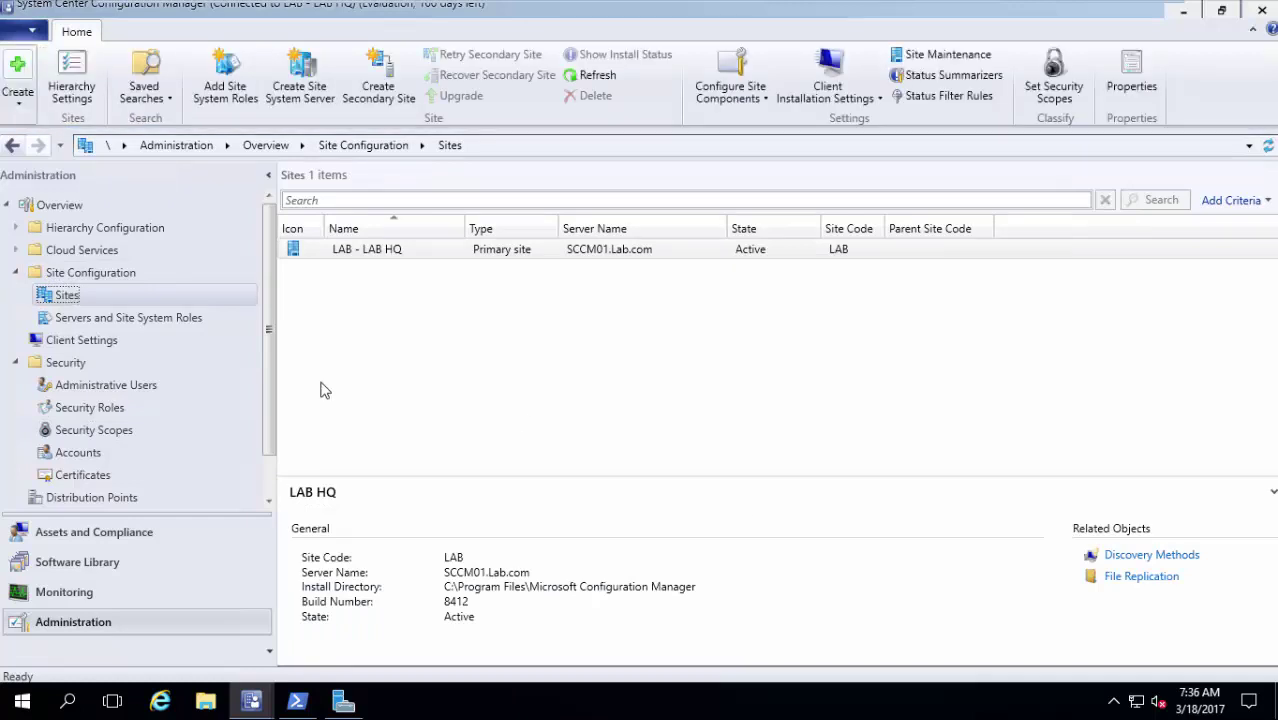
pyautogui.click(1060, 92)
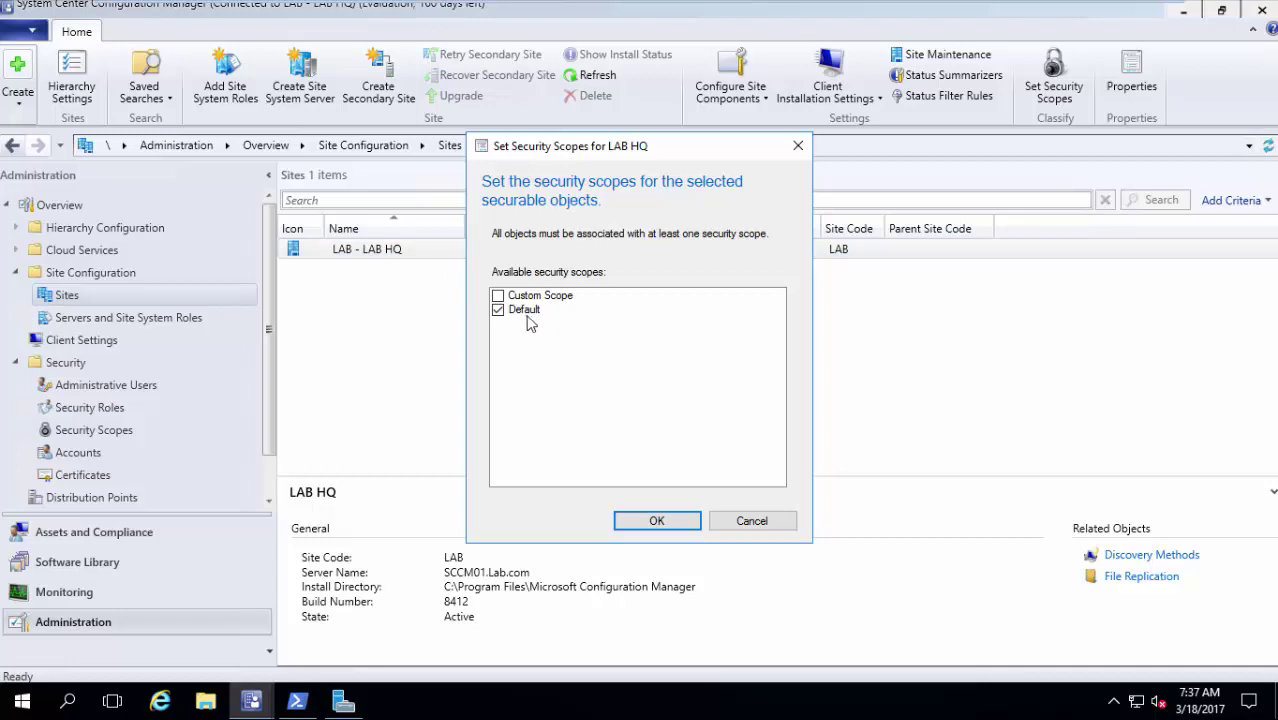
pyautogui.click(784, 524)
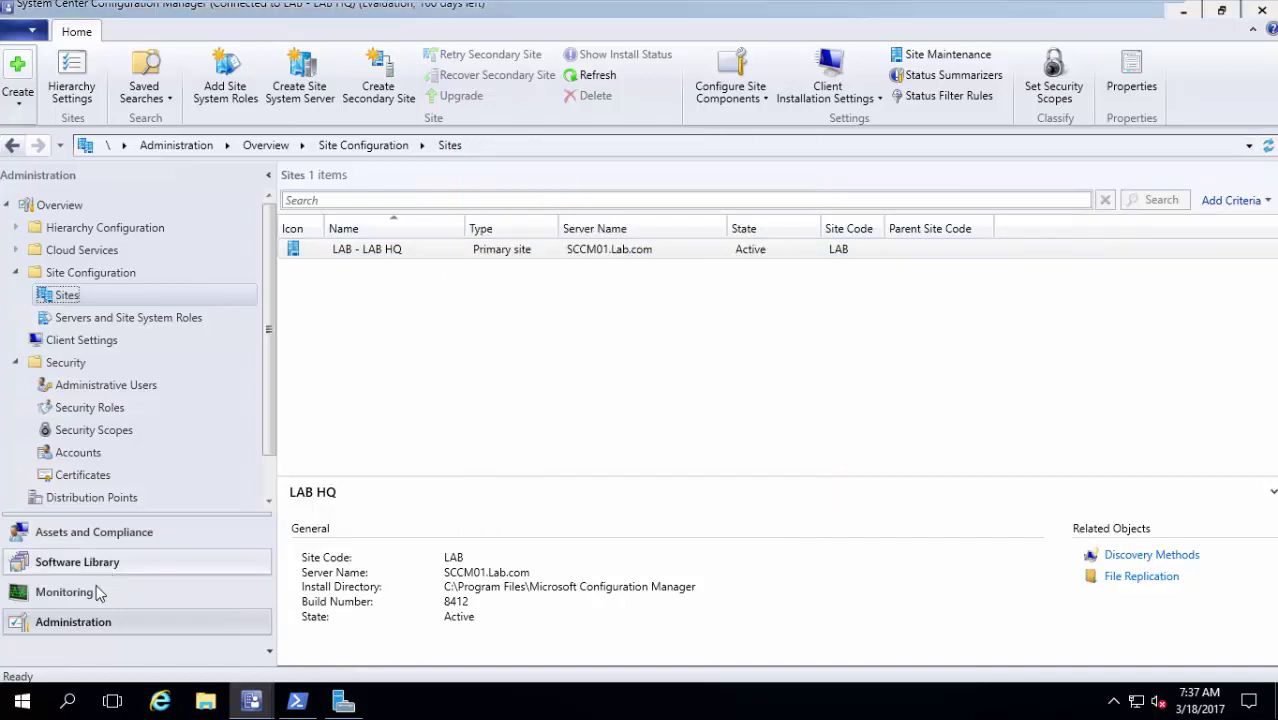
# Assign Custom Scope to the SCCM01.LAB.COM distribution point in addition to its Default security scope.
pyautogui.moveTo(268, 375); pyautogui.dragTo(267, 445)
pyautogui.click(133, 458)
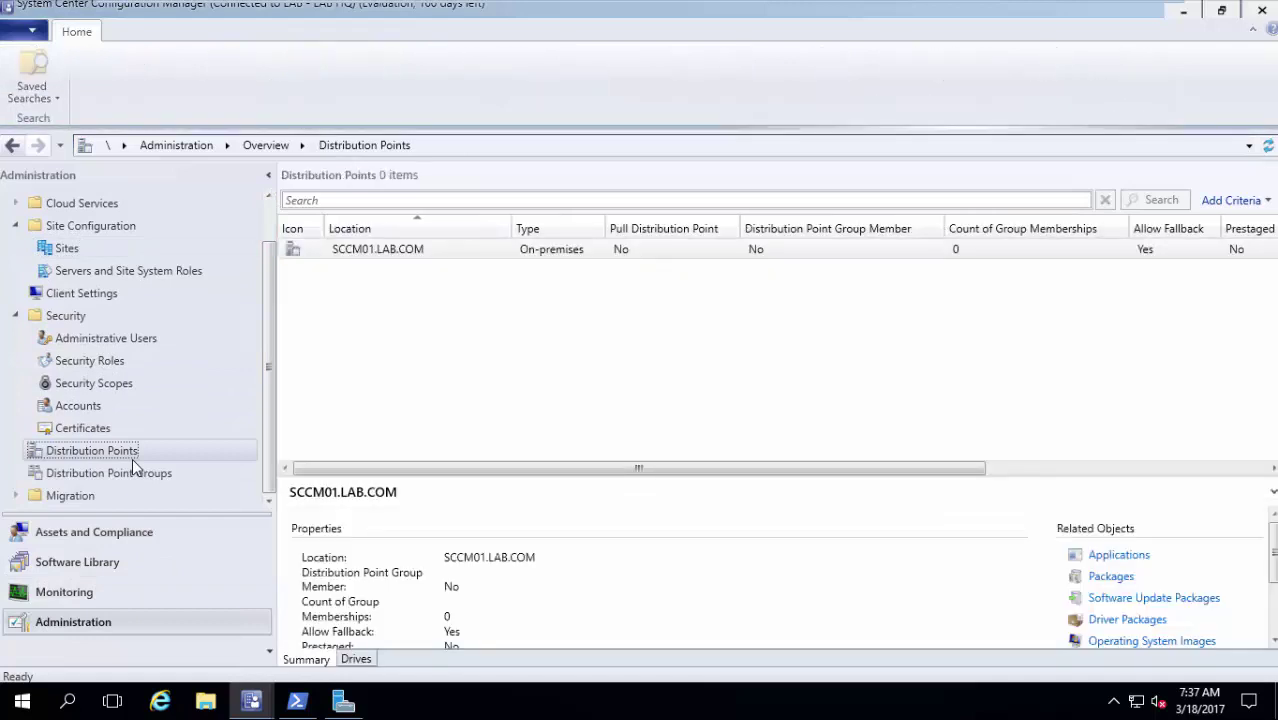
pyautogui.click(470, 250)
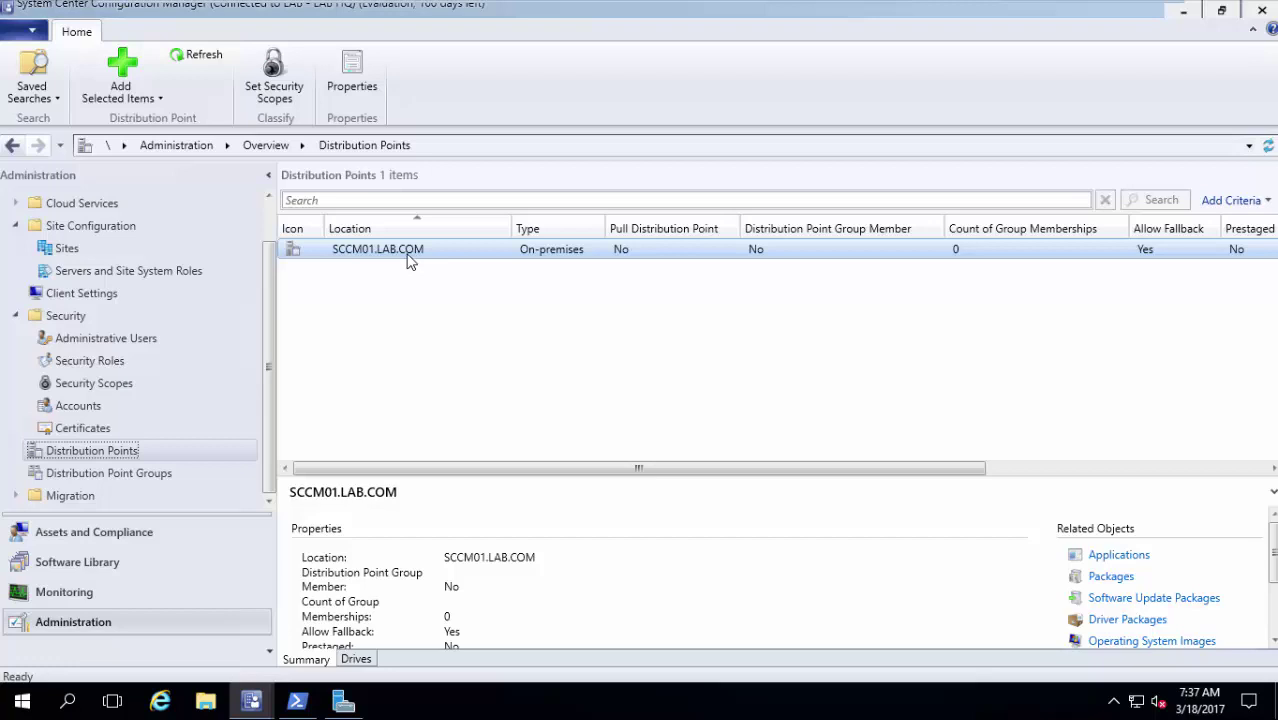
pyautogui.click(274, 78)
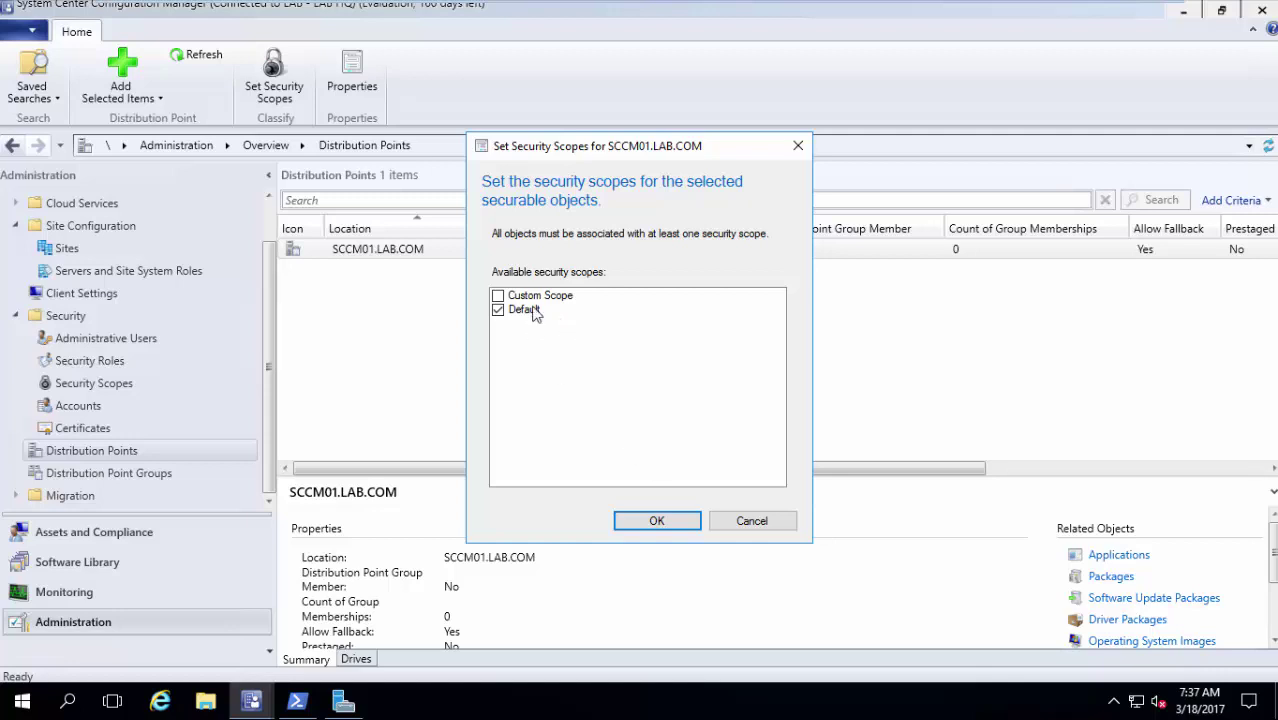
pyautogui.click(498, 298)
pyautogui.click(498, 297)
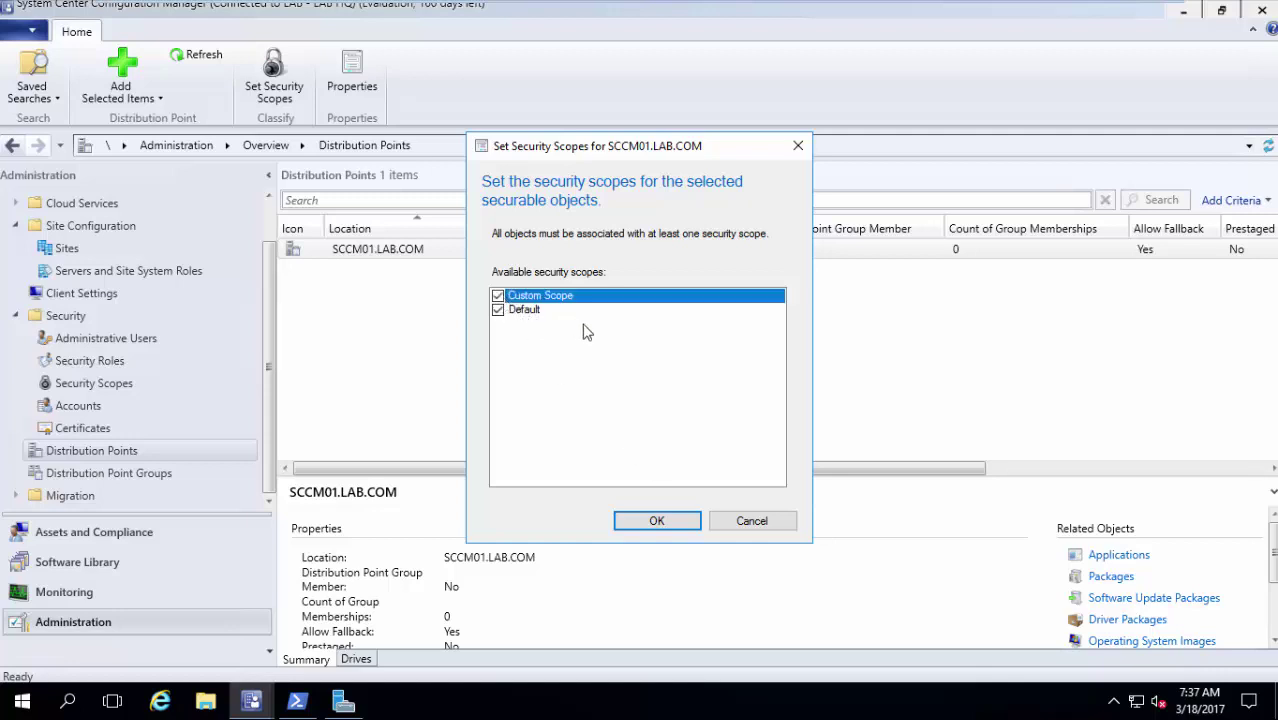
pyautogui.click(645, 522)
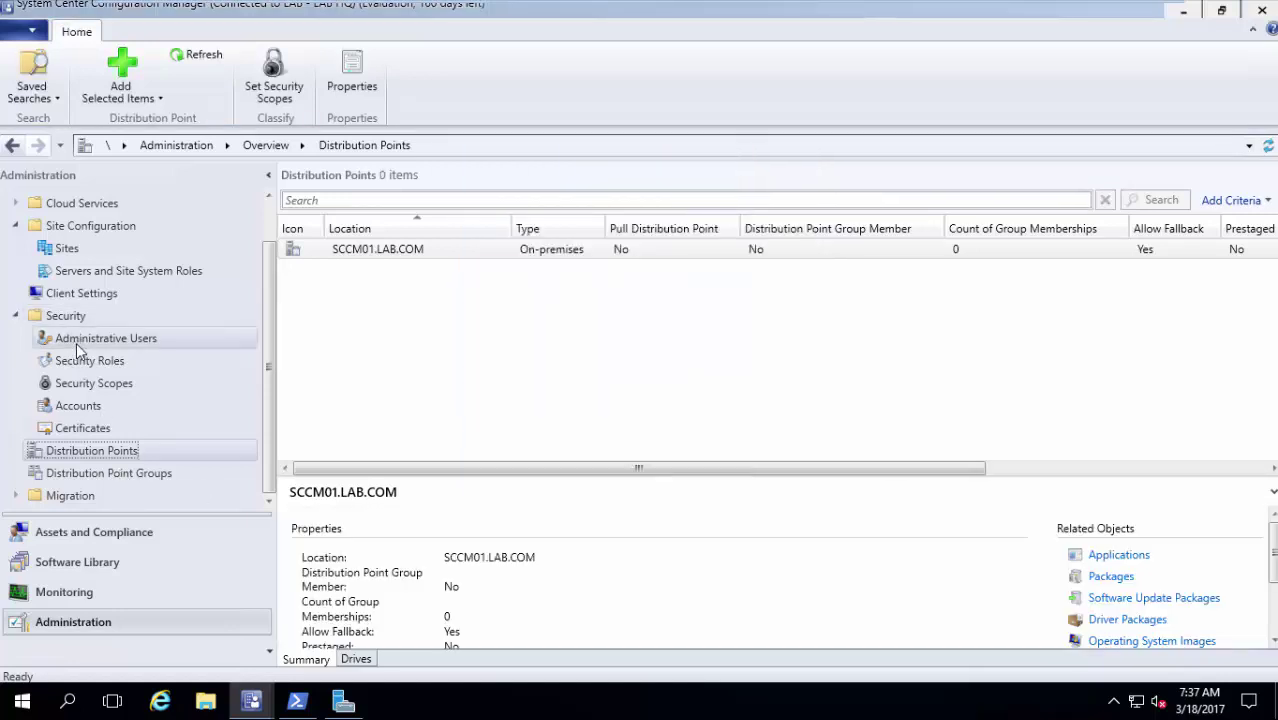
# In the properties of the administrative user LAB\East_admin, remove the Default security scope from the assigned scopes and collections.
pyautogui.click(79, 342)
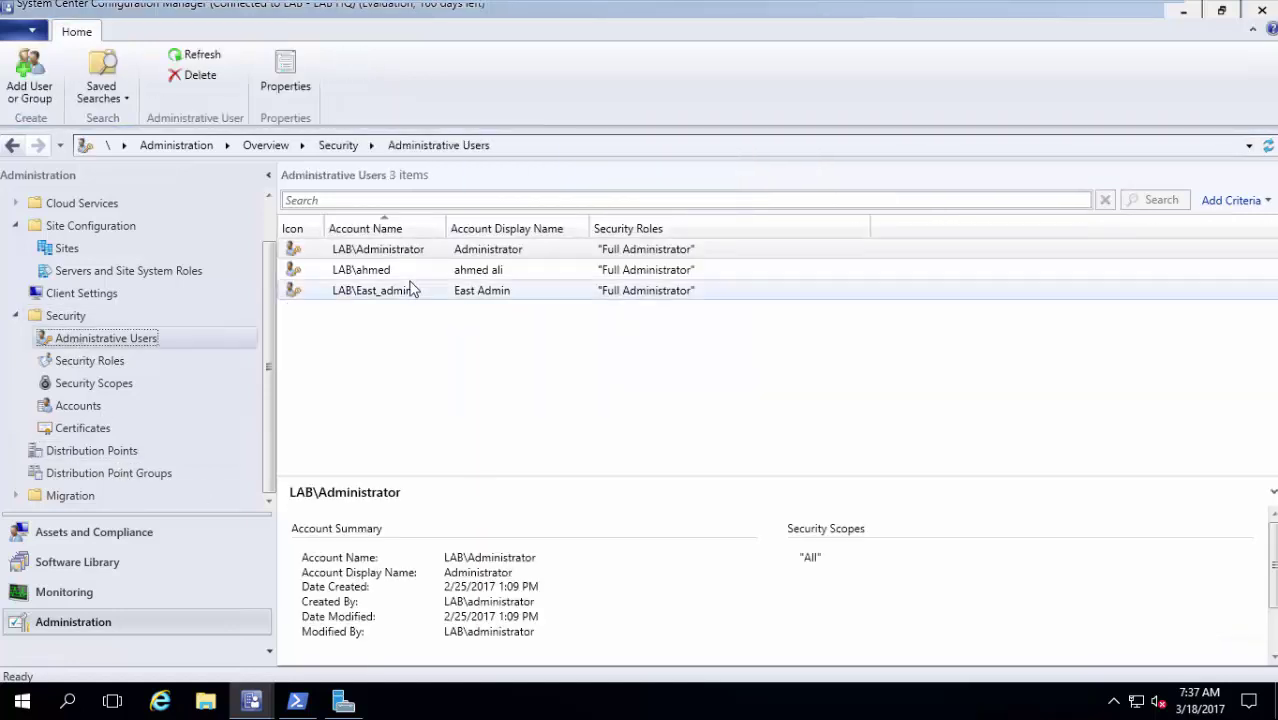
pyautogui.click(405, 290)
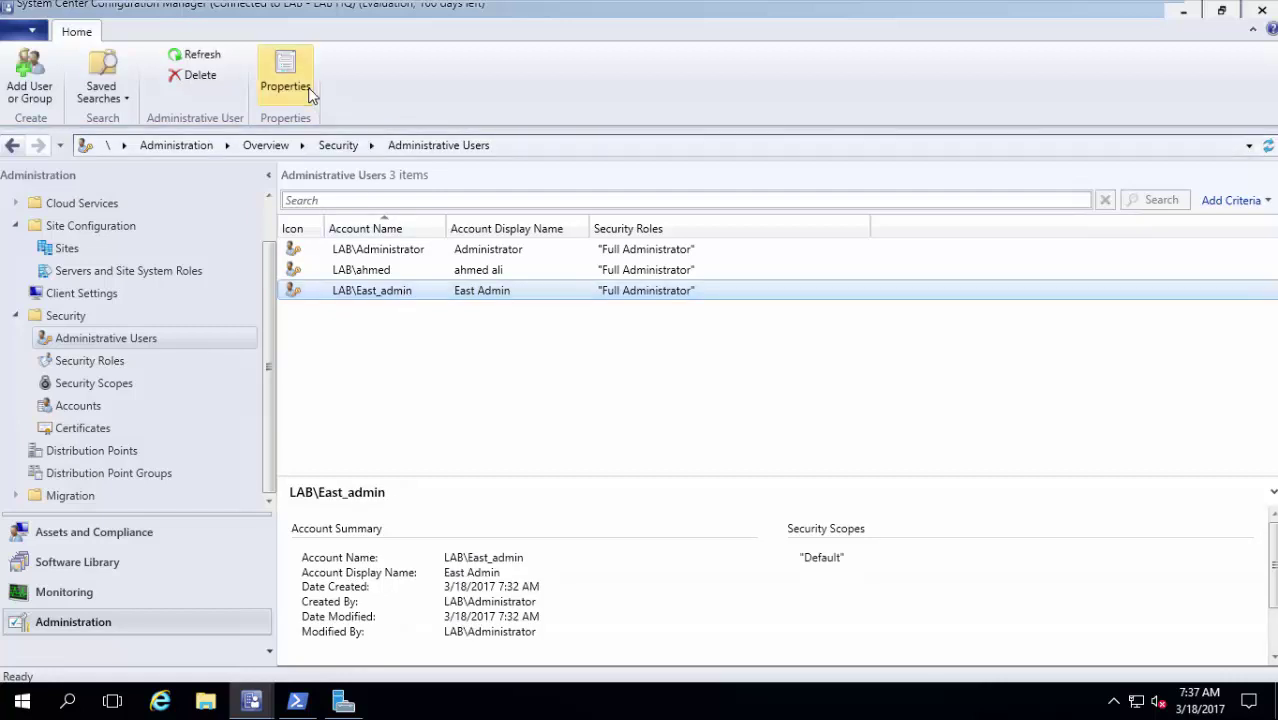
pyautogui.click(308, 87)
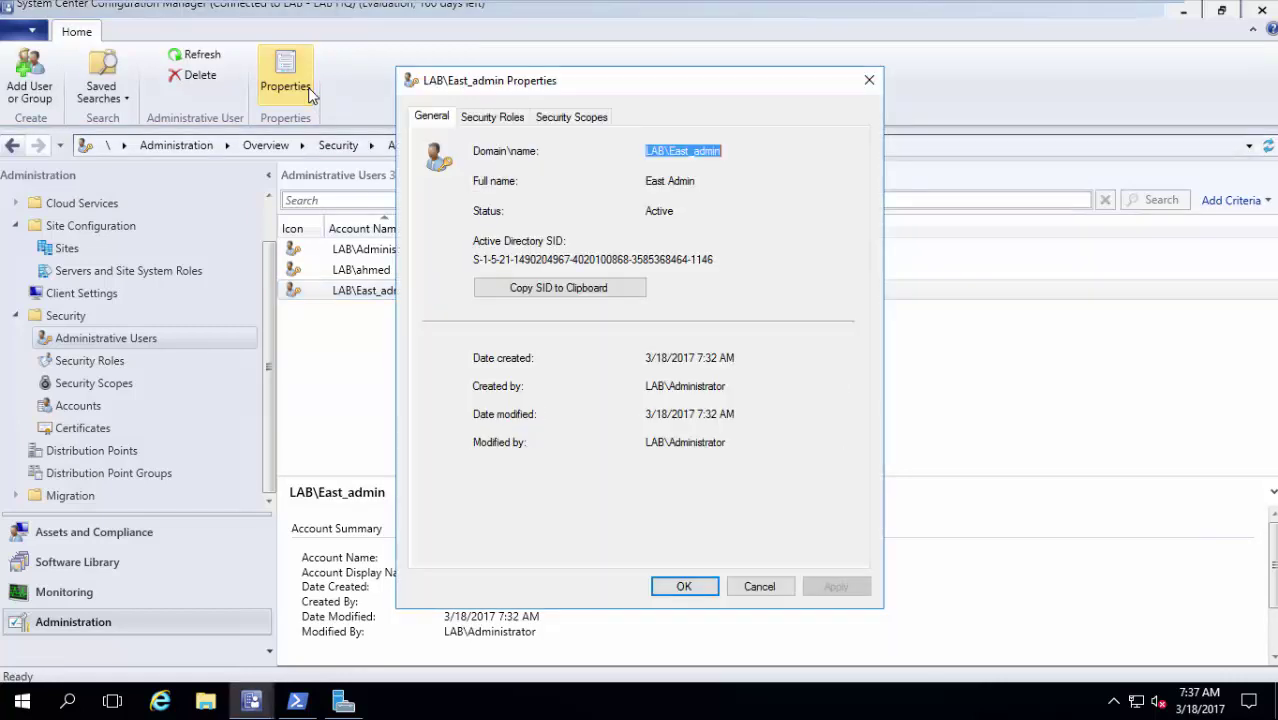
pyautogui.click(508, 118)
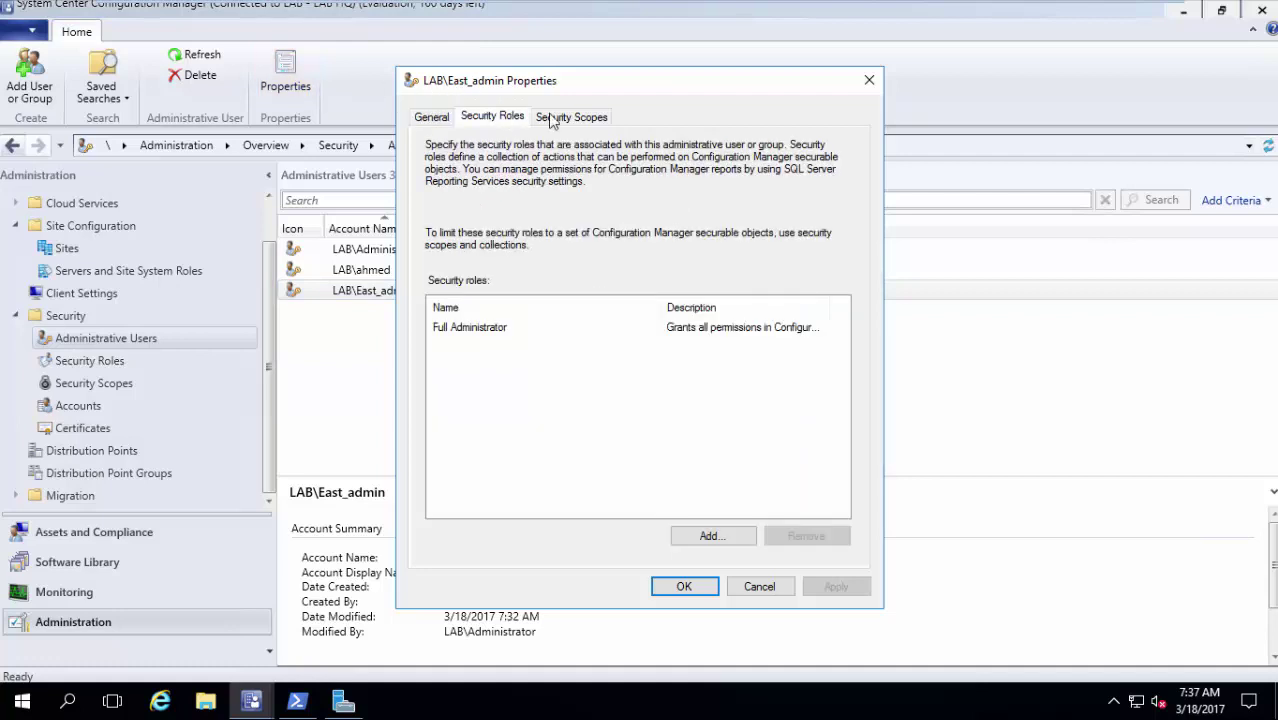
pyautogui.click(557, 119)
pyautogui.moveTo(841, 337); pyautogui.dragTo(840, 305)
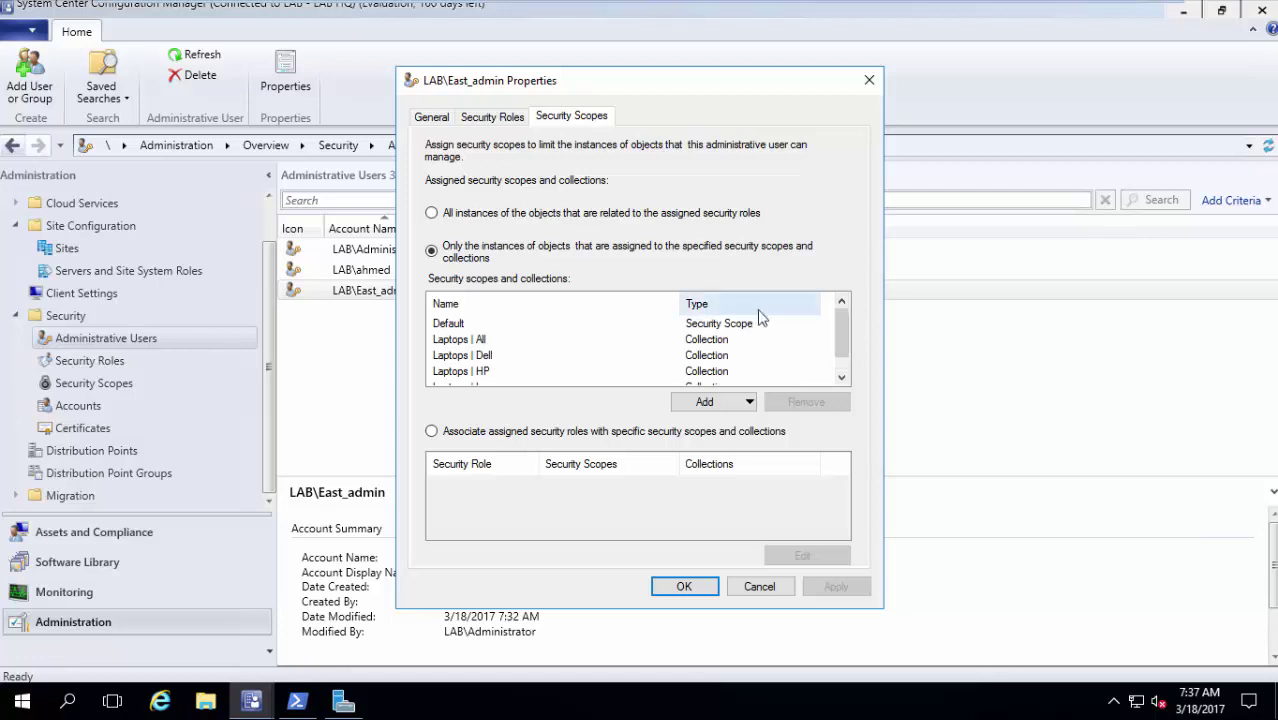
pyautogui.click(748, 323)
pyautogui.click(806, 401)
# Add Custom Scope to East_admin's assigned security scopes and save the user's properties.
pyautogui.click(727, 405)
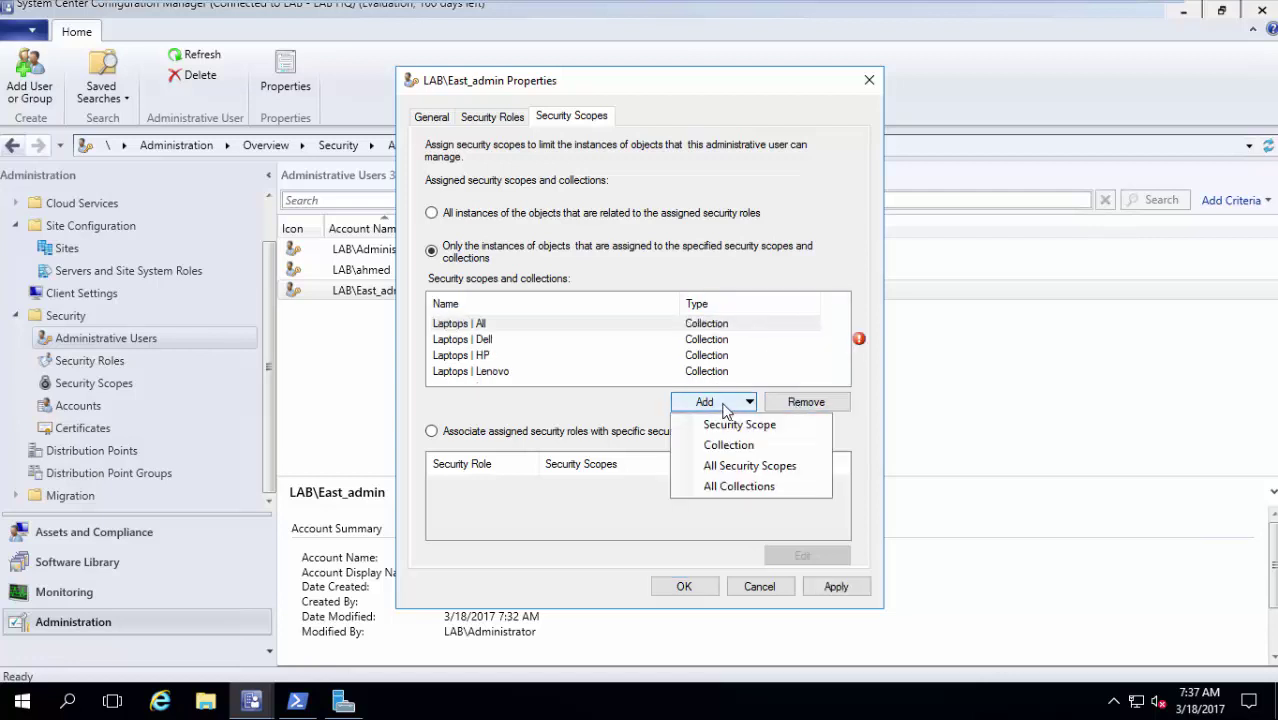
pyautogui.click(738, 424)
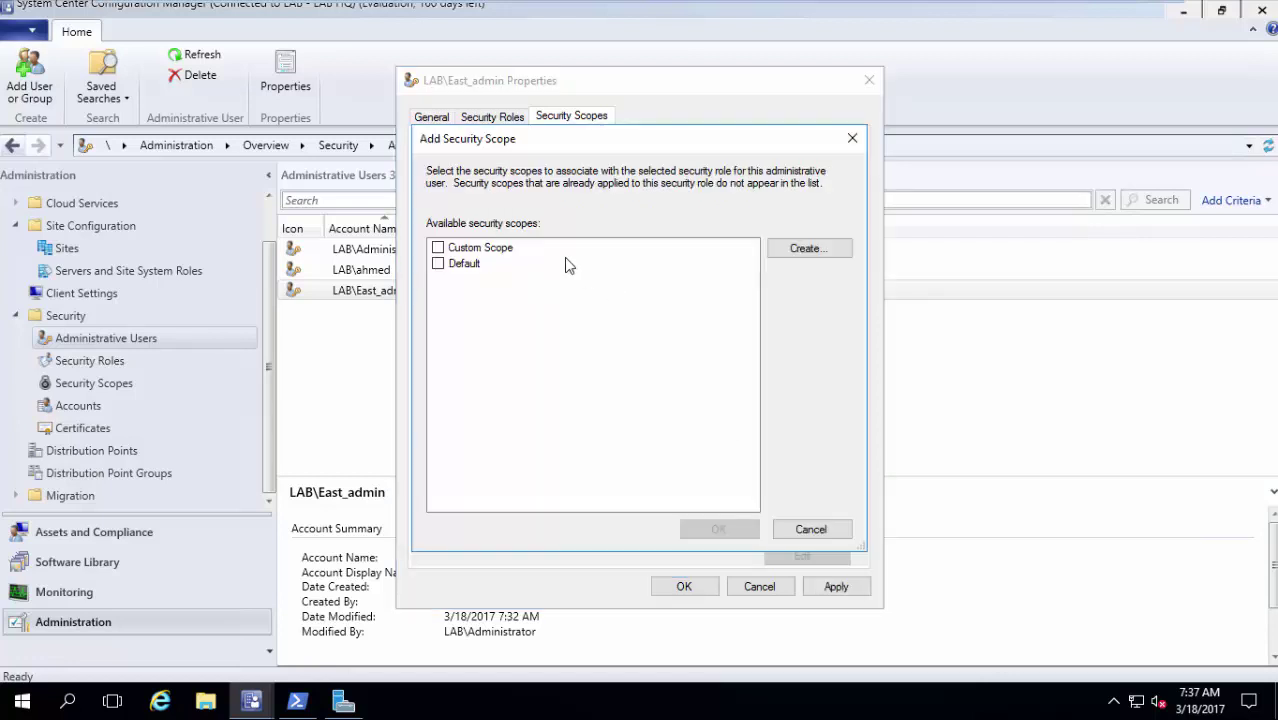
pyautogui.click(444, 250)
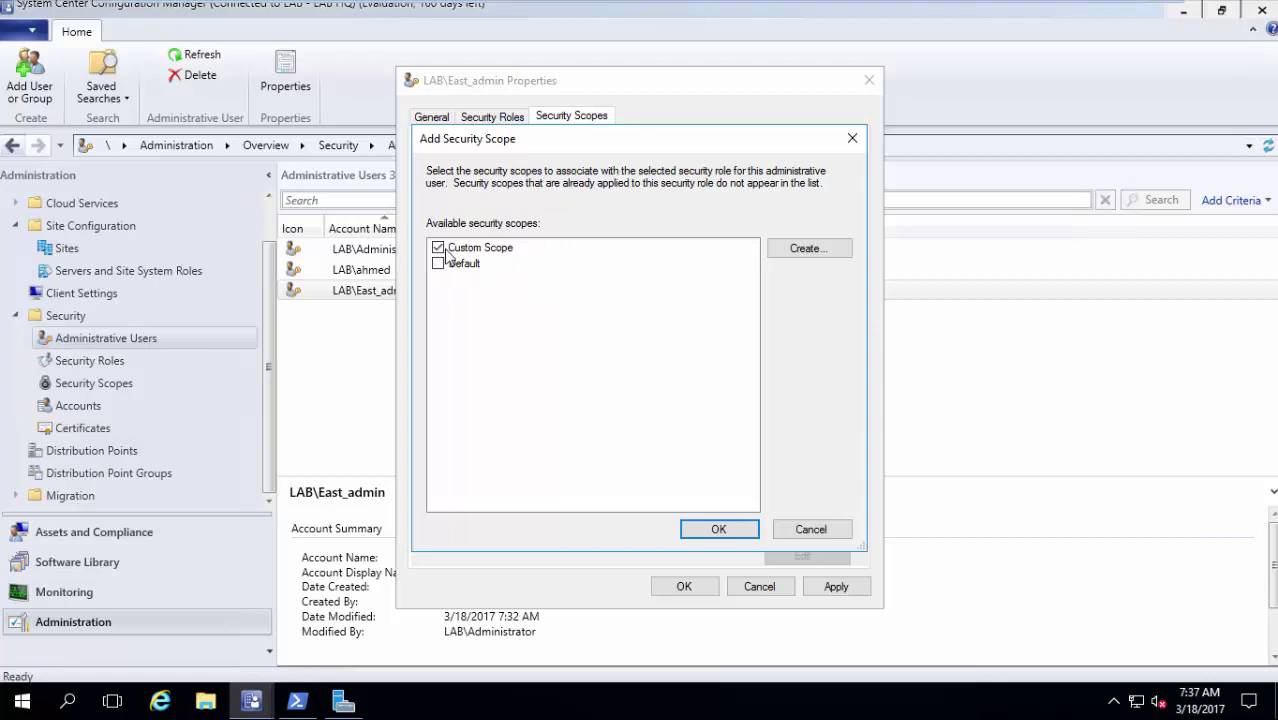
pyautogui.click(736, 529)
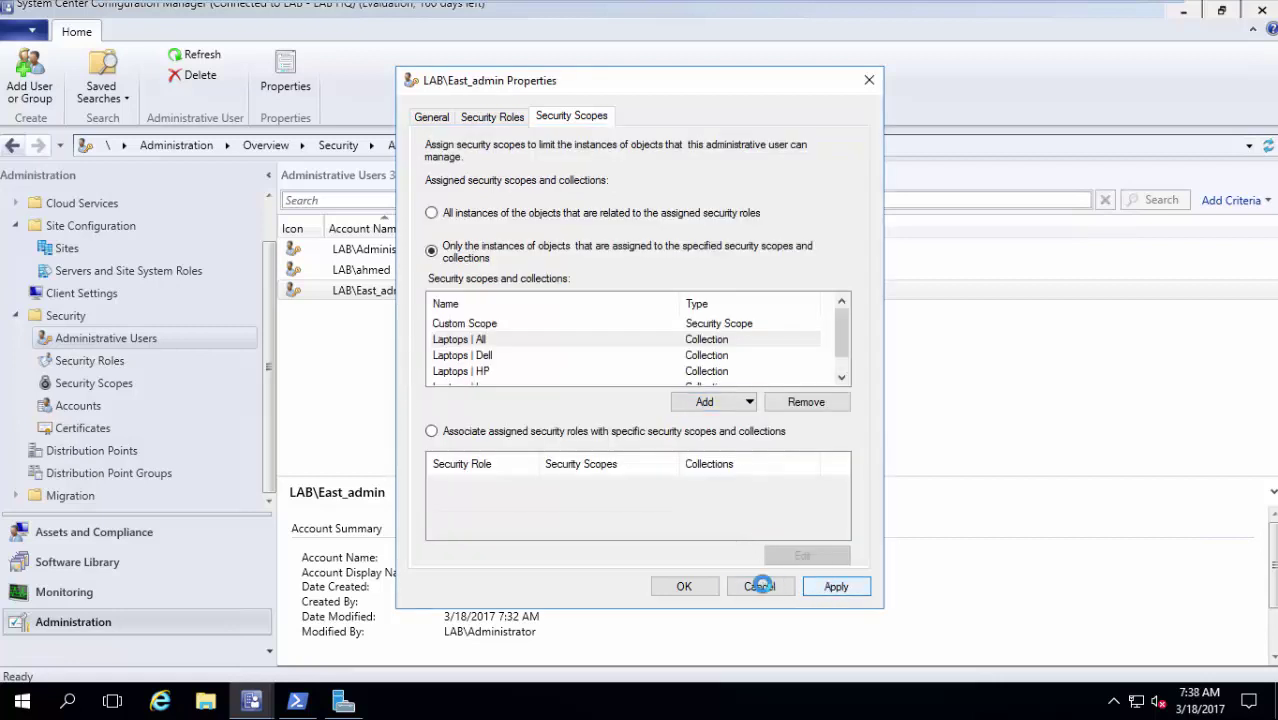
pyautogui.click(684, 587)
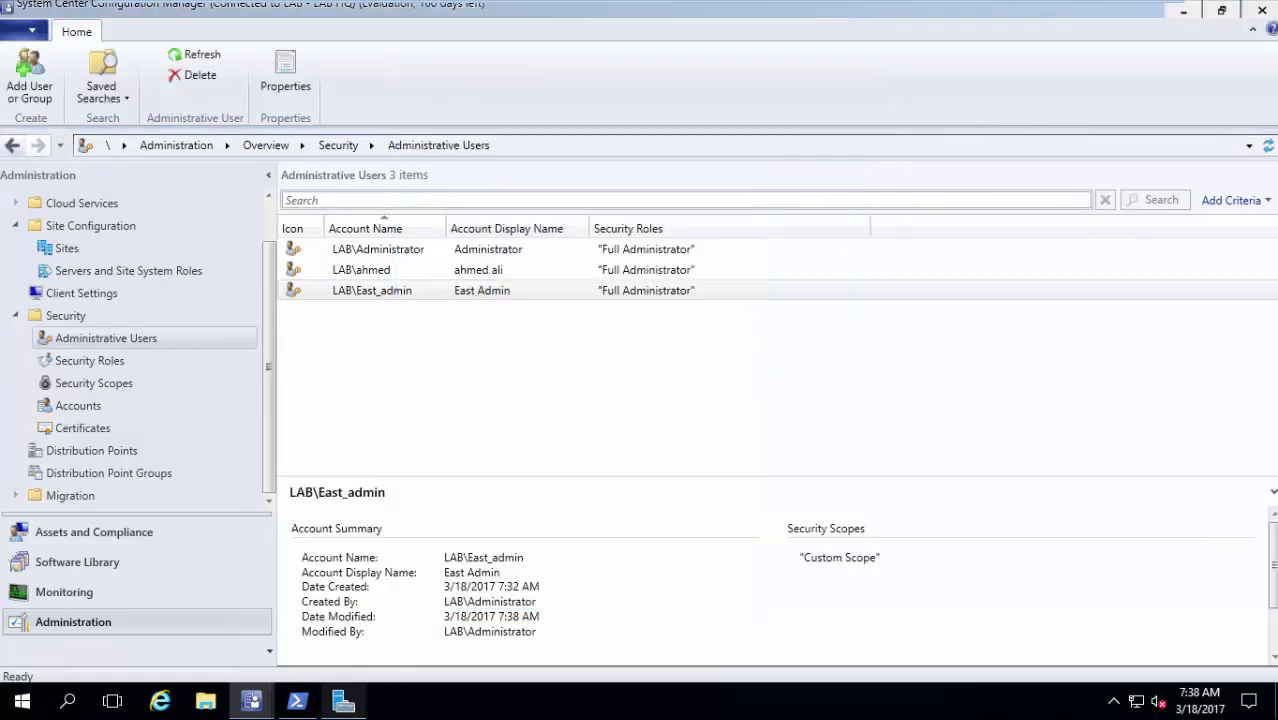
# Close the other console window showing the Sites list and return to the Administrative Users window.
pyautogui.moveTo(251, 702)
pyautogui.click(384, 583)
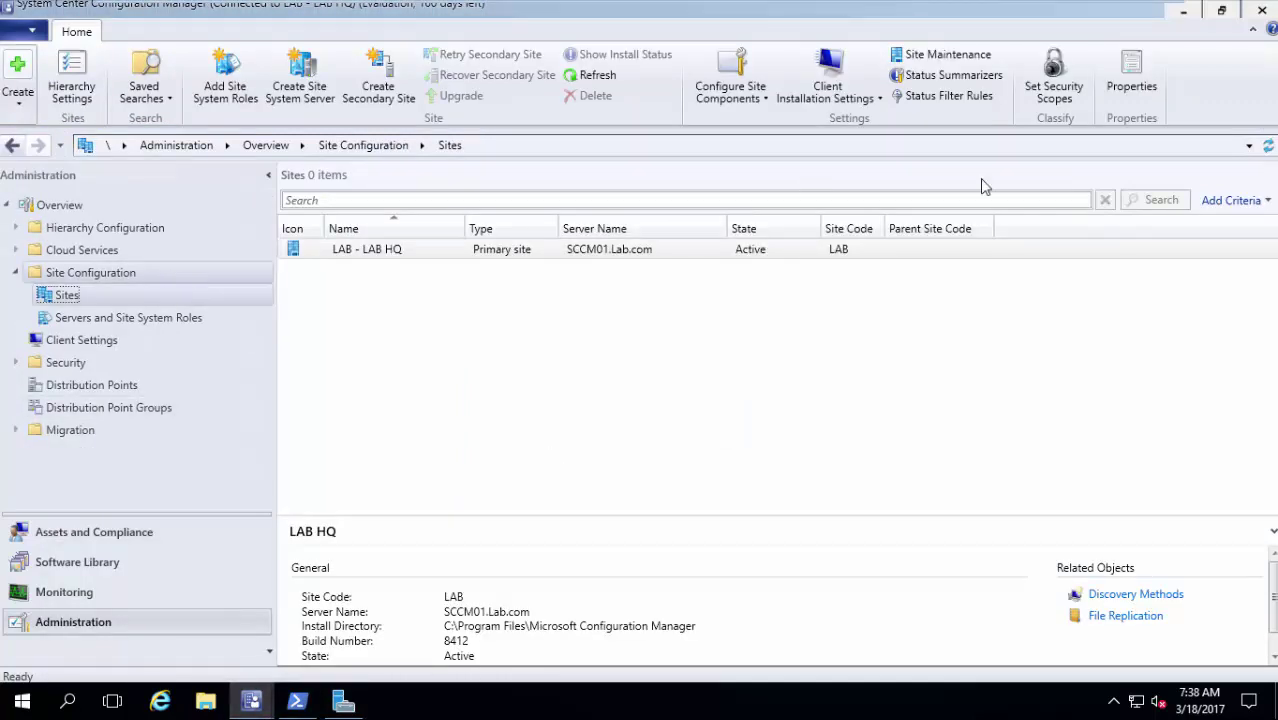
pyautogui.hotkey('alt', 'Tab')
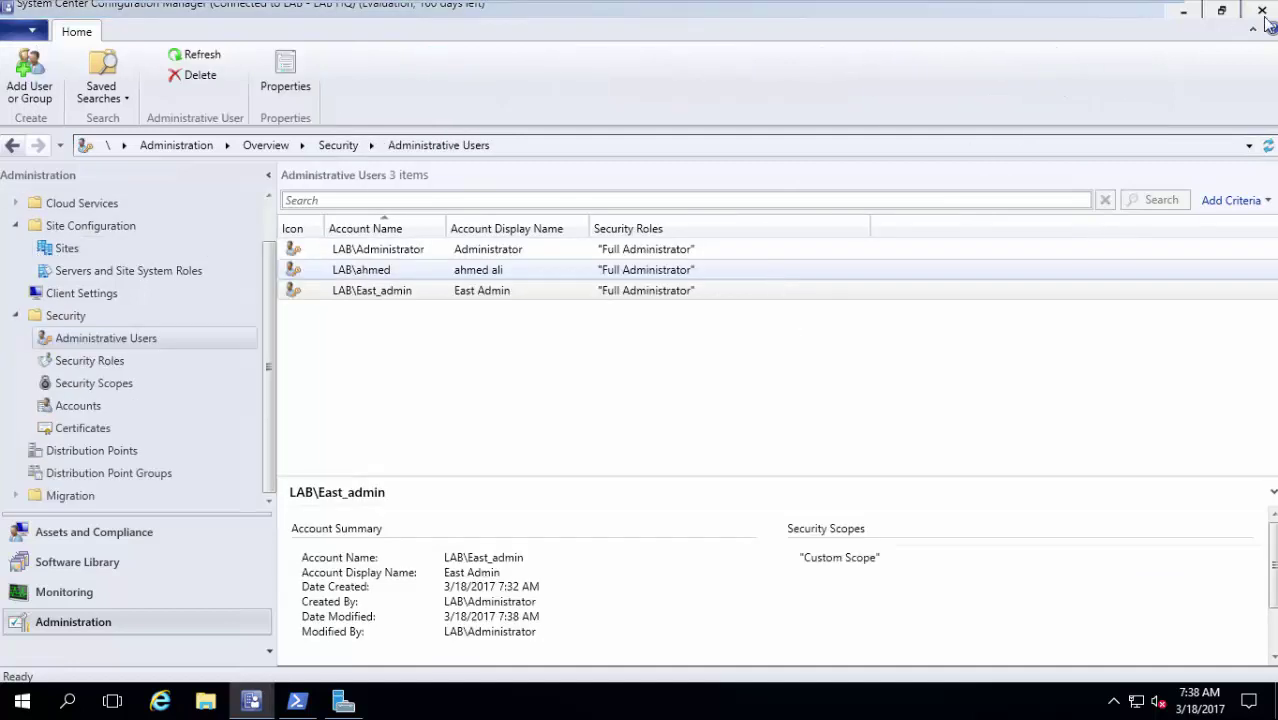
# Launch another Configuration Manager Console as a different user, signing in as east_admin with the account password.
pyautogui.rightClick(256, 700)
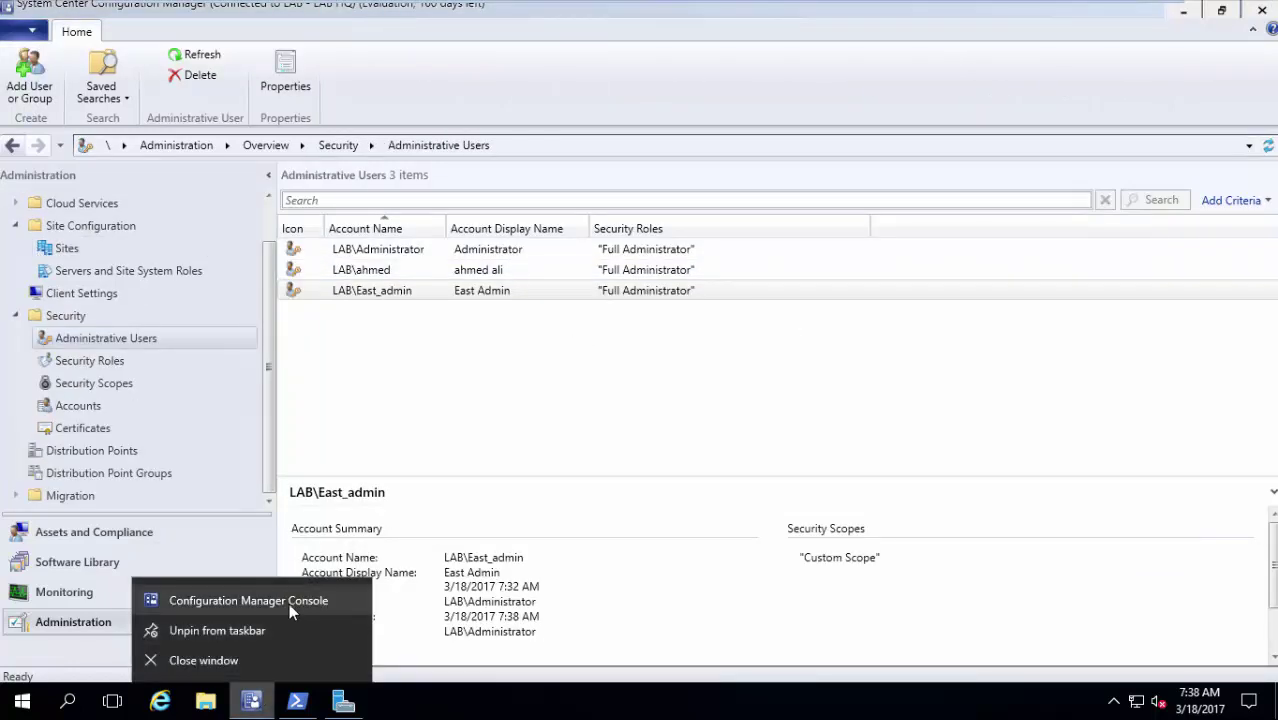
pyautogui.rightClick(289, 603)
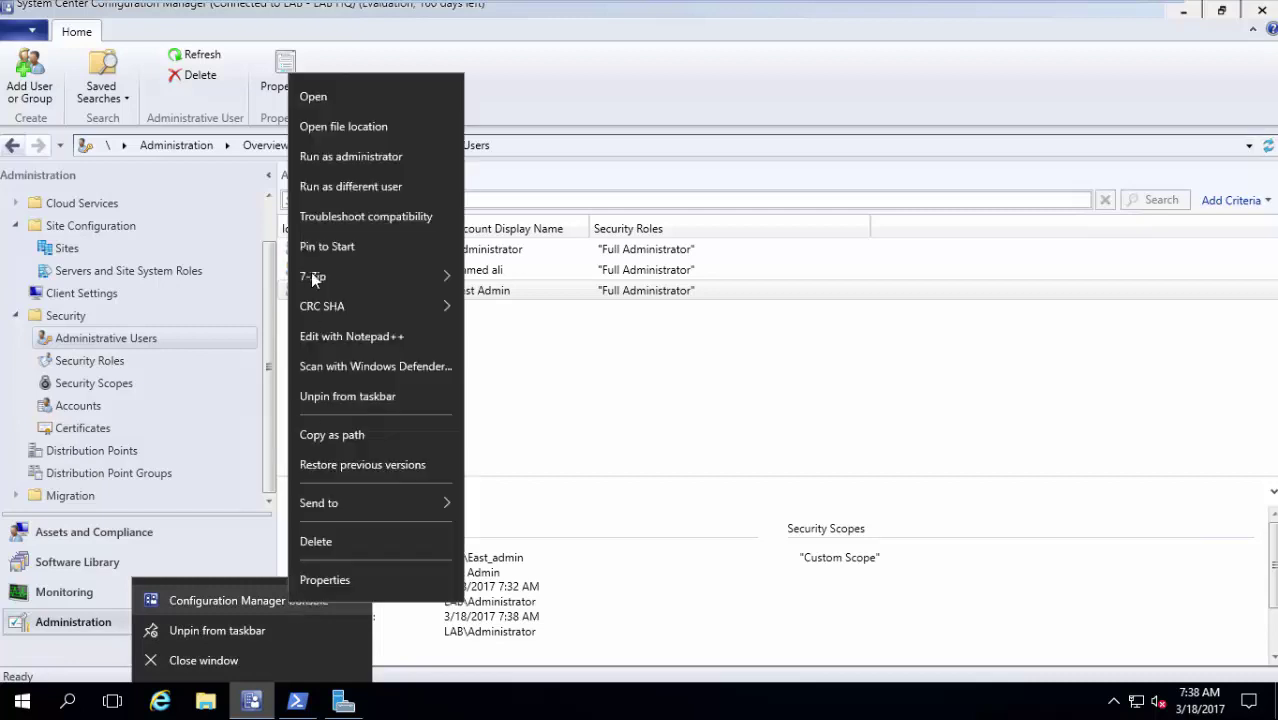
pyautogui.click(376, 190)
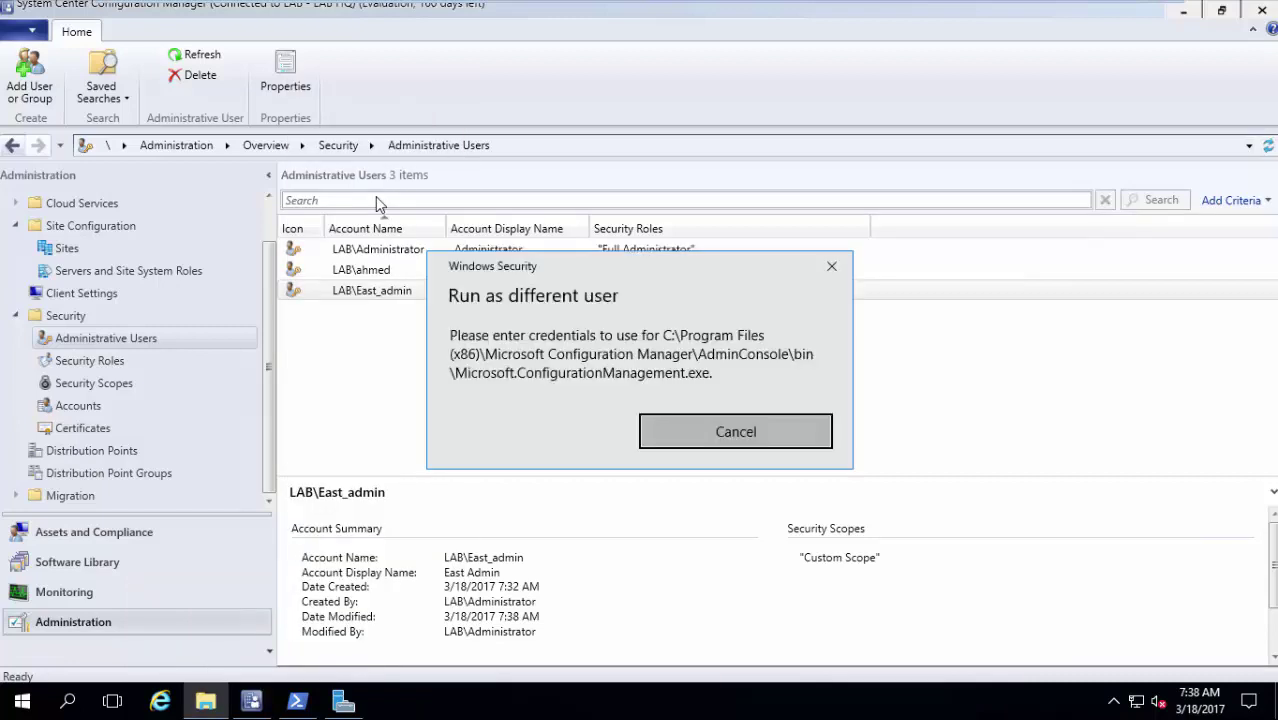
pyautogui.write('east')
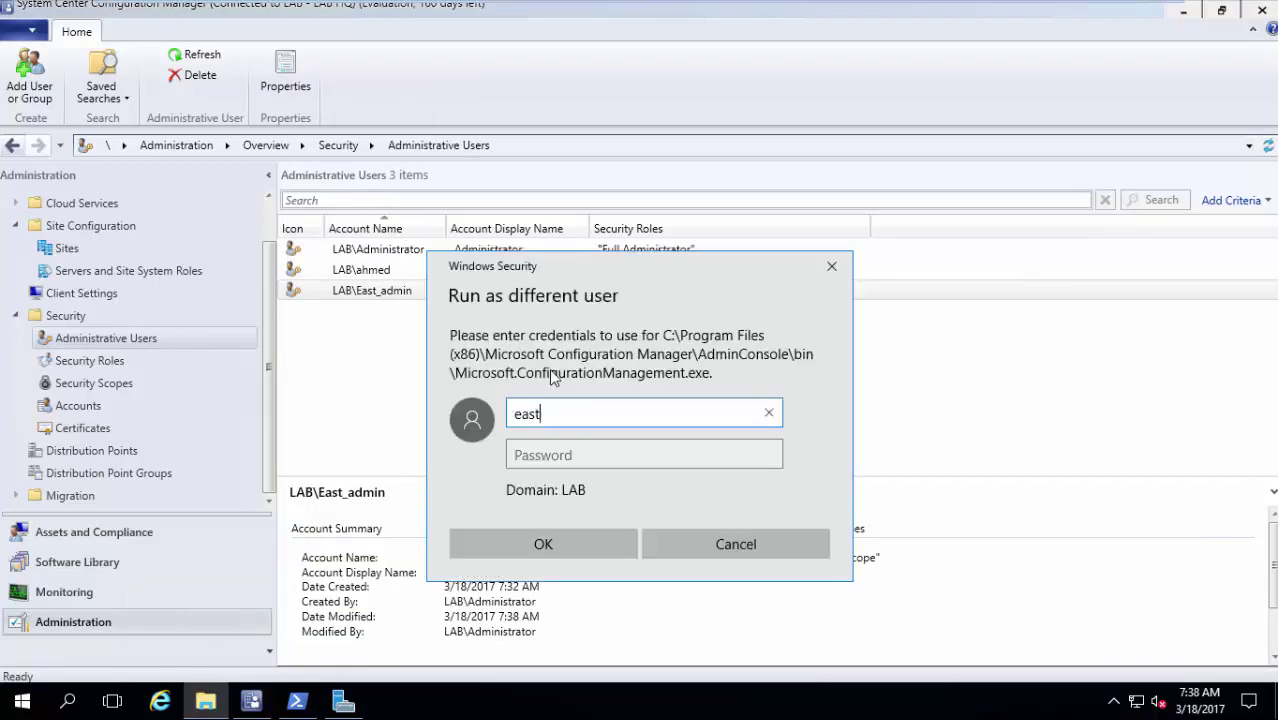
pyautogui.write('_admin')
pyautogui.press('Tab')
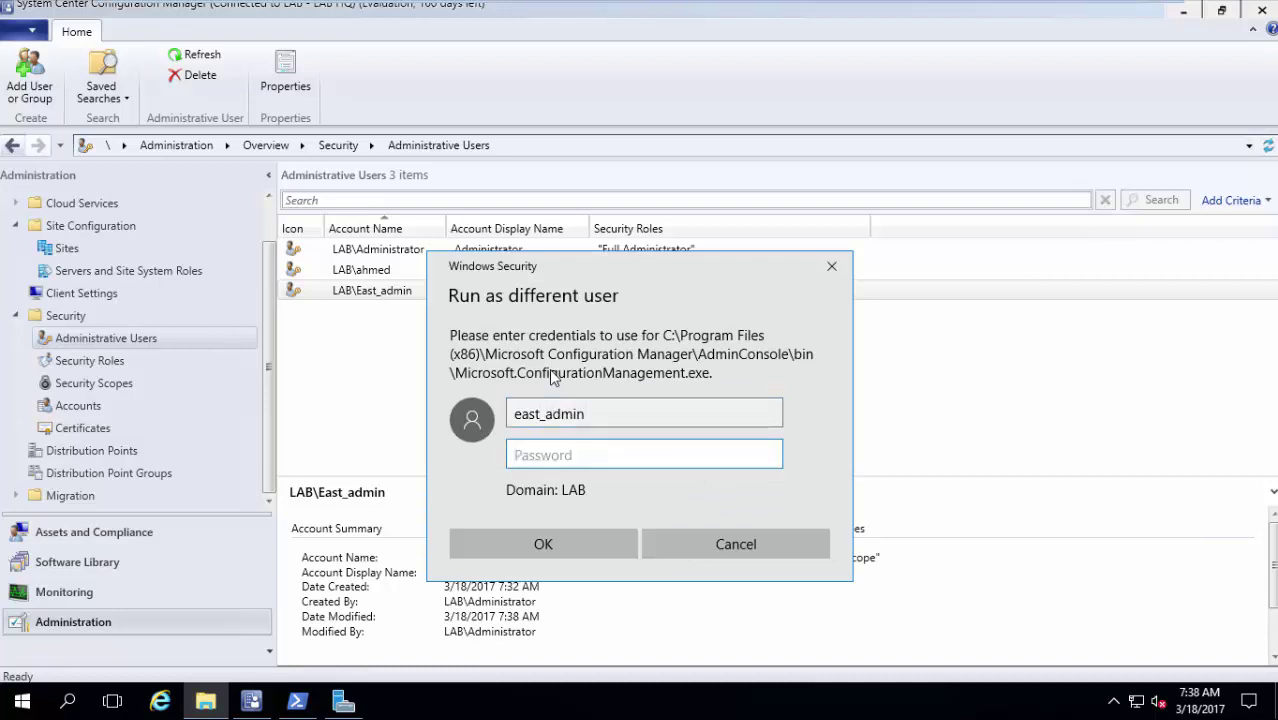
pyautogui.write('••')
pyautogui.press('Return')
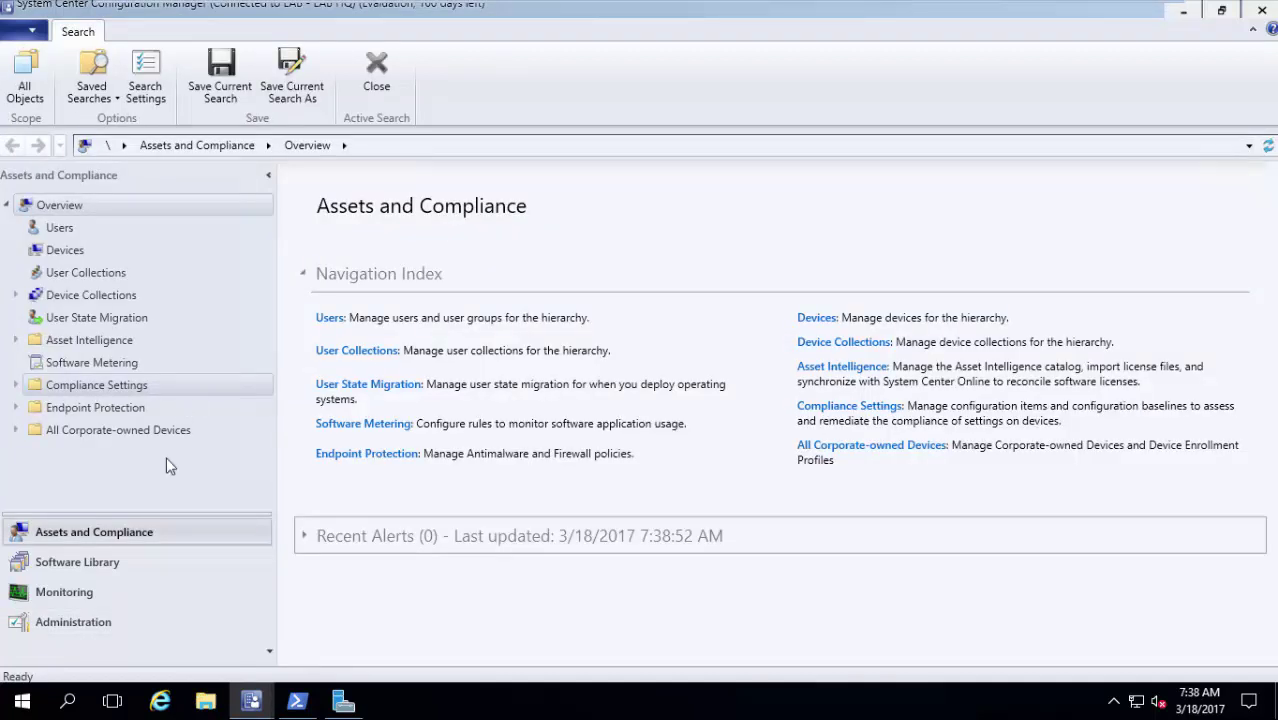
# Examine which sites and distribution points the restricted account can access in the Administration workspace.
pyautogui.click(120, 621)
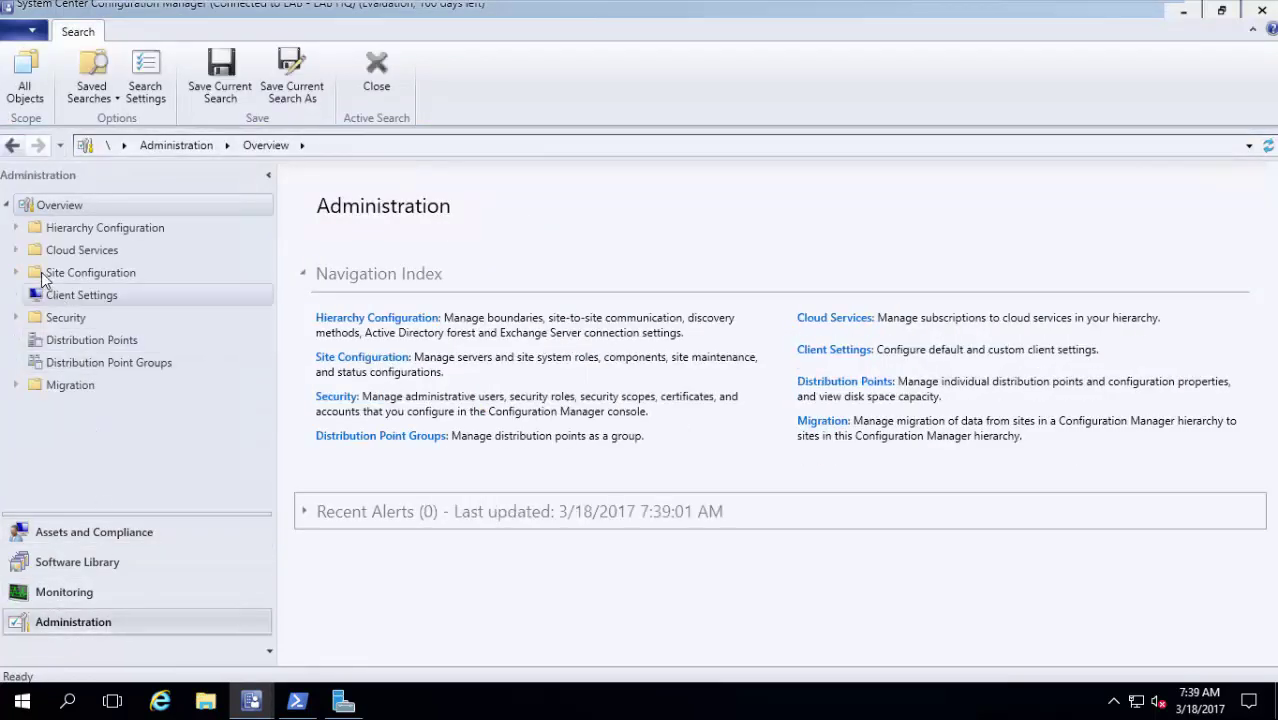
pyautogui.click(90, 272)
pyautogui.click(67, 296)
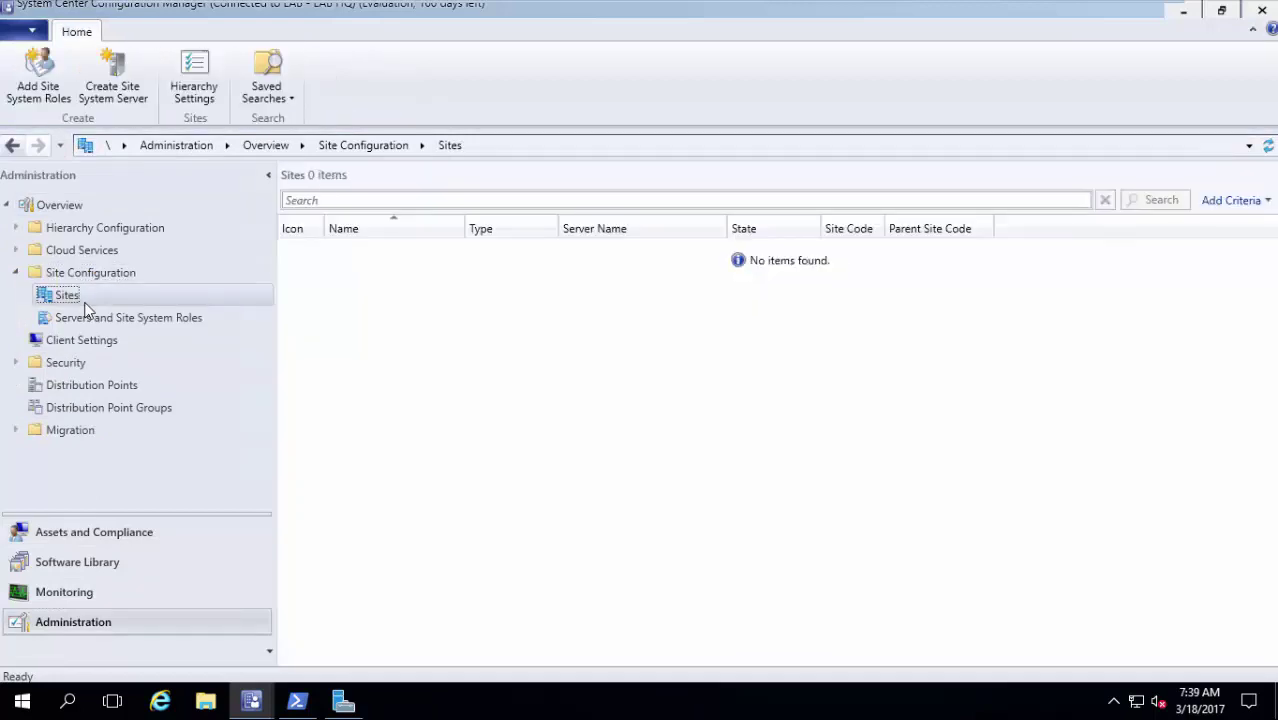
pyautogui.click(134, 384)
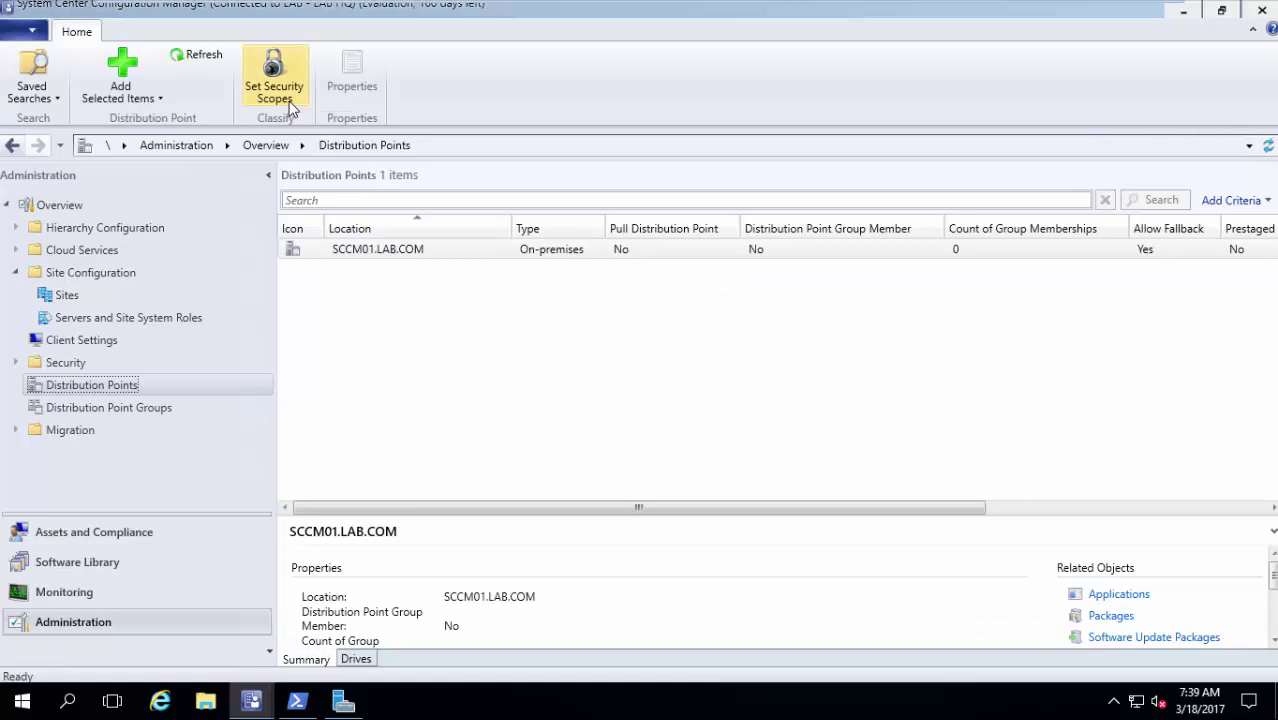
pyautogui.click(77, 293)
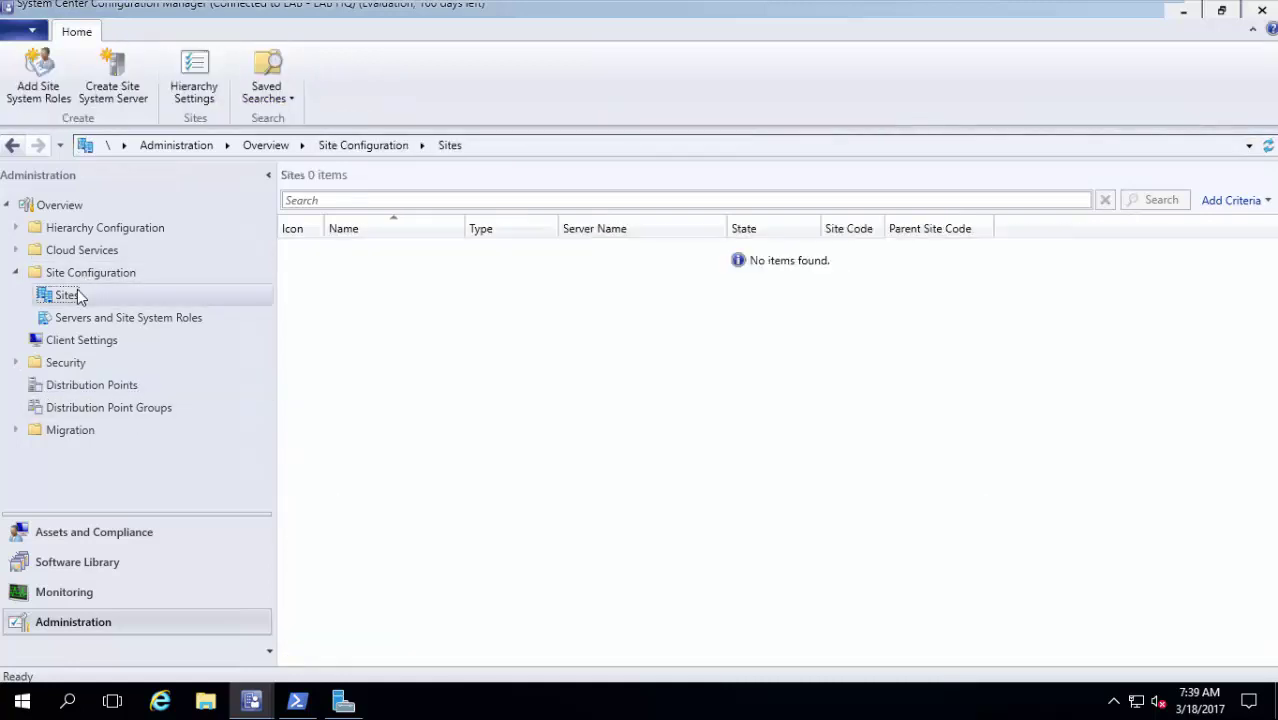
# Examine the discovery methods, boundaries, boundary groups, Microsoft Intune subscriptions, Updates and Servicing, and distribution points available to the restricted account.
pyautogui.click(15, 228)
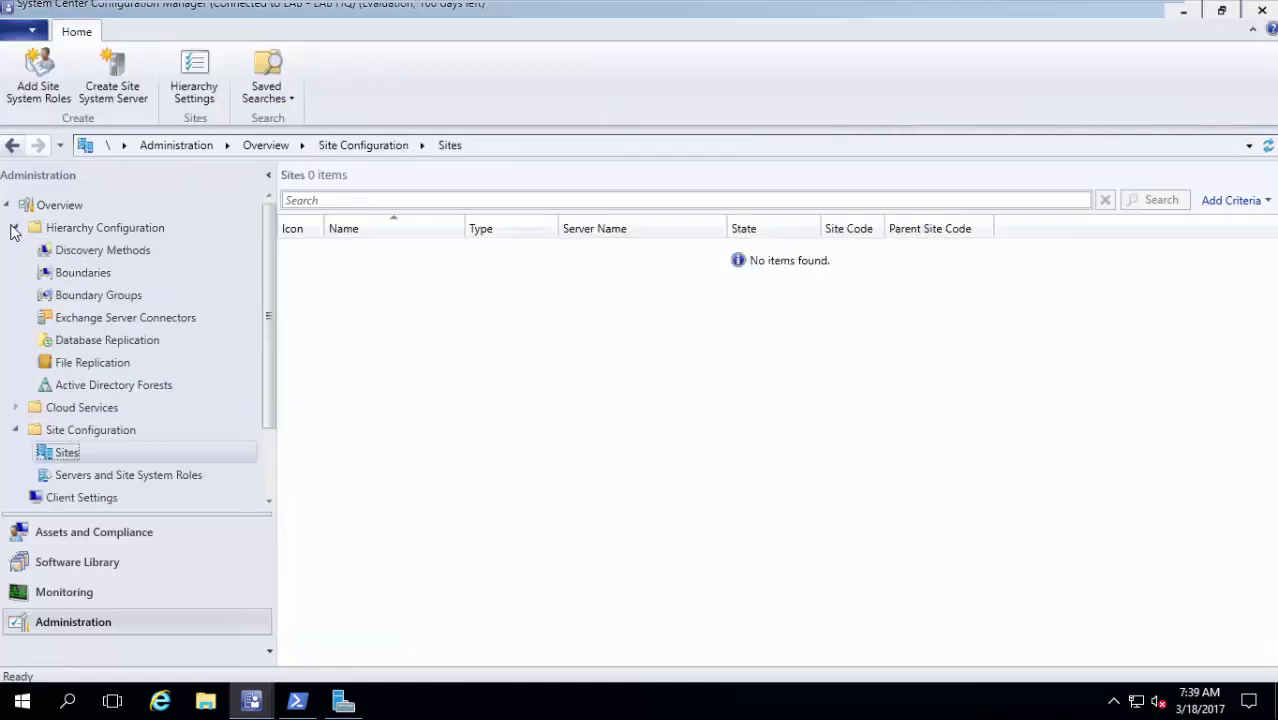
pyautogui.click(91, 248)
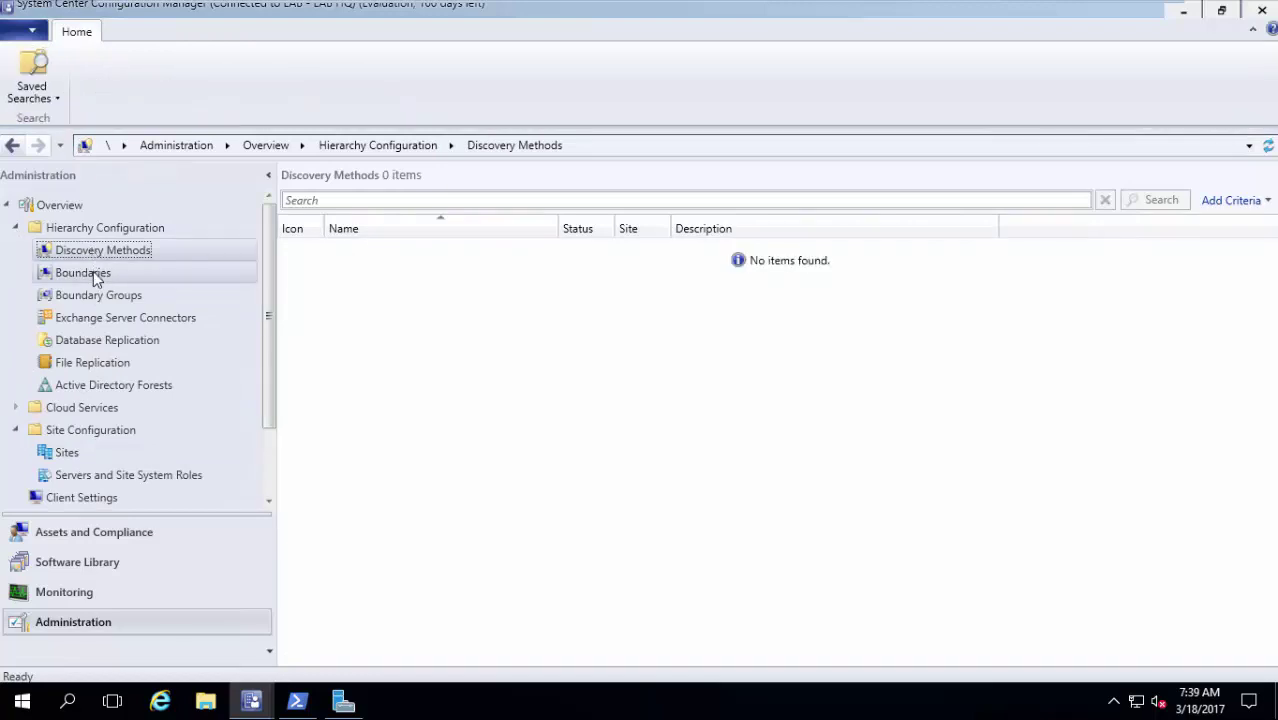
pyautogui.click(93, 272)
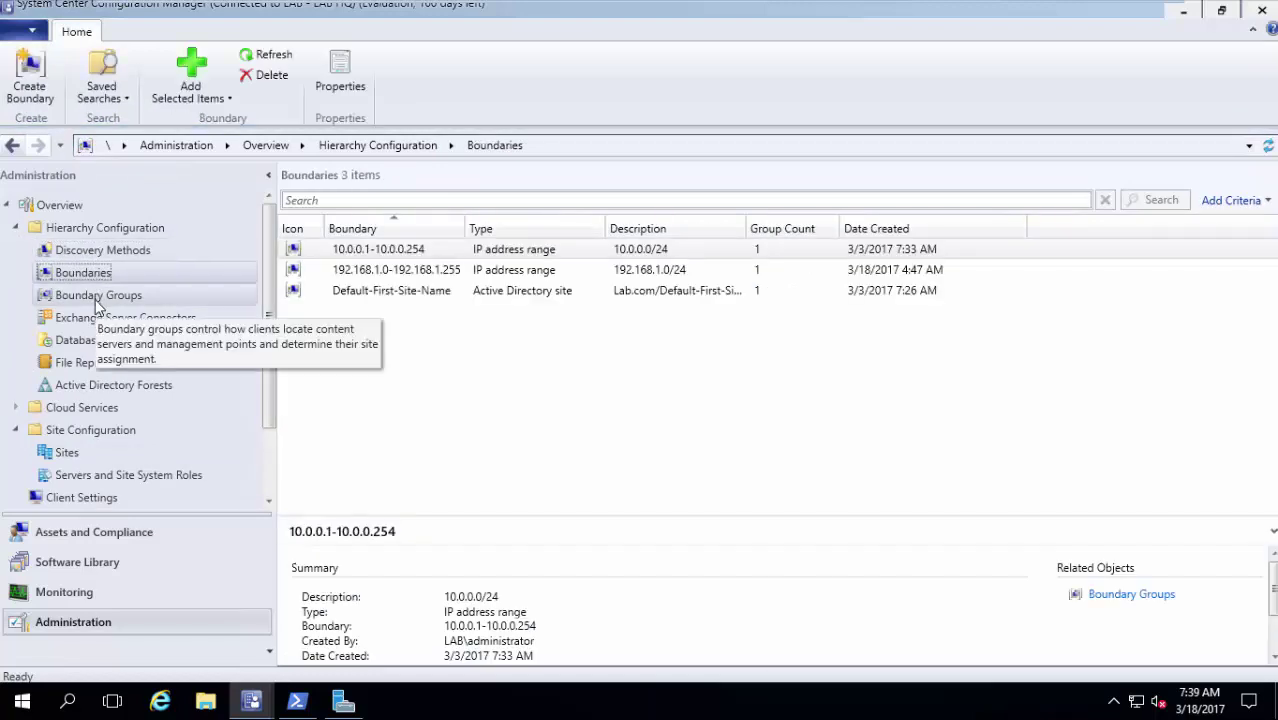
pyautogui.click(97, 296)
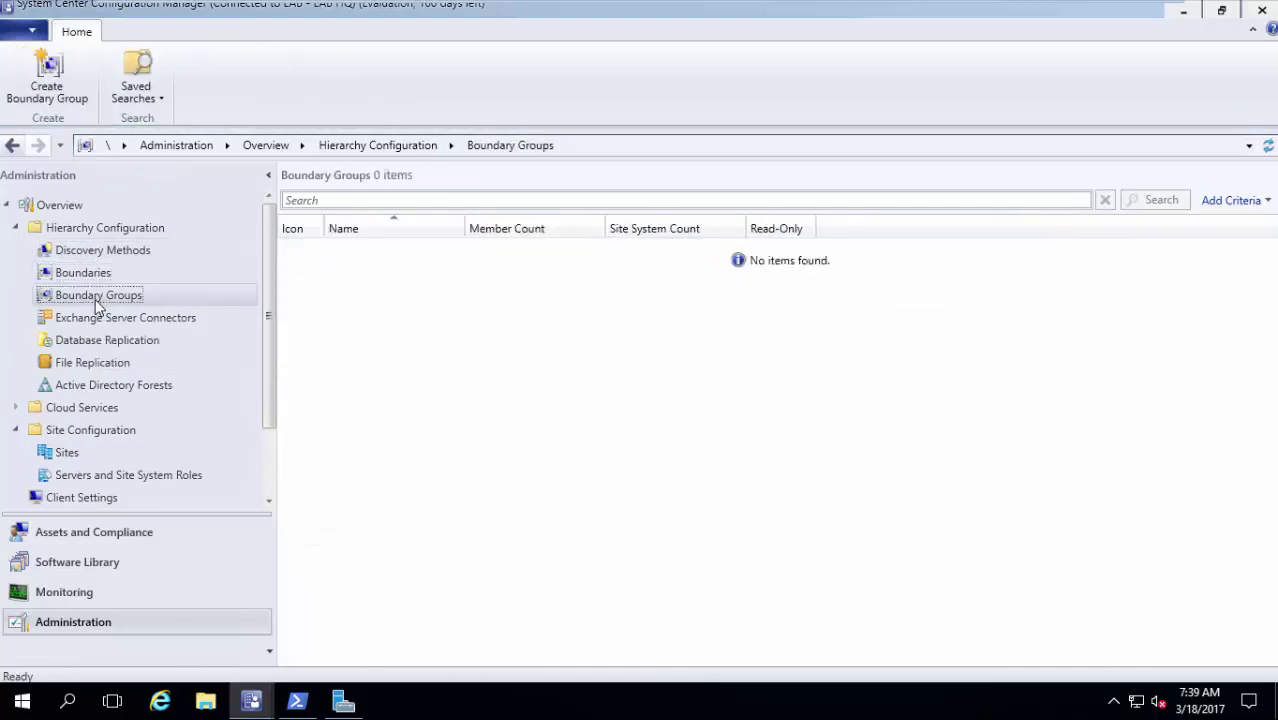
pyautogui.click(17, 408)
pyautogui.click(90, 432)
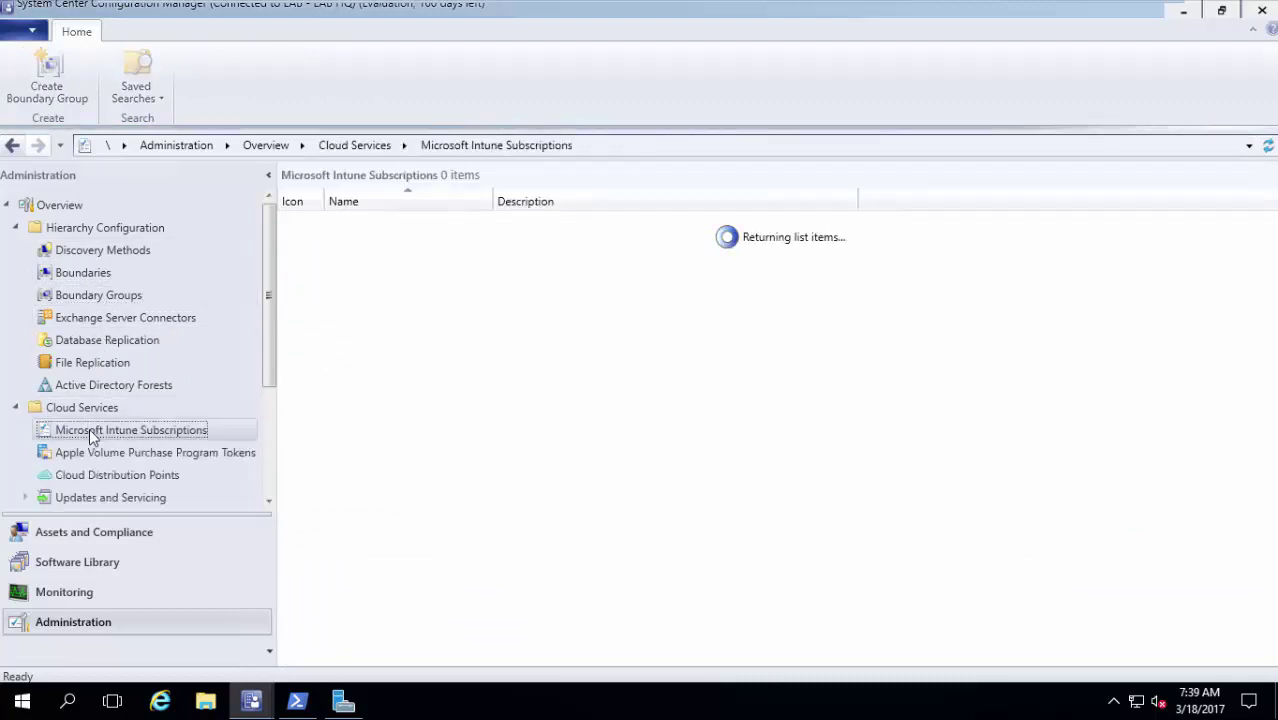
pyautogui.click(124, 500)
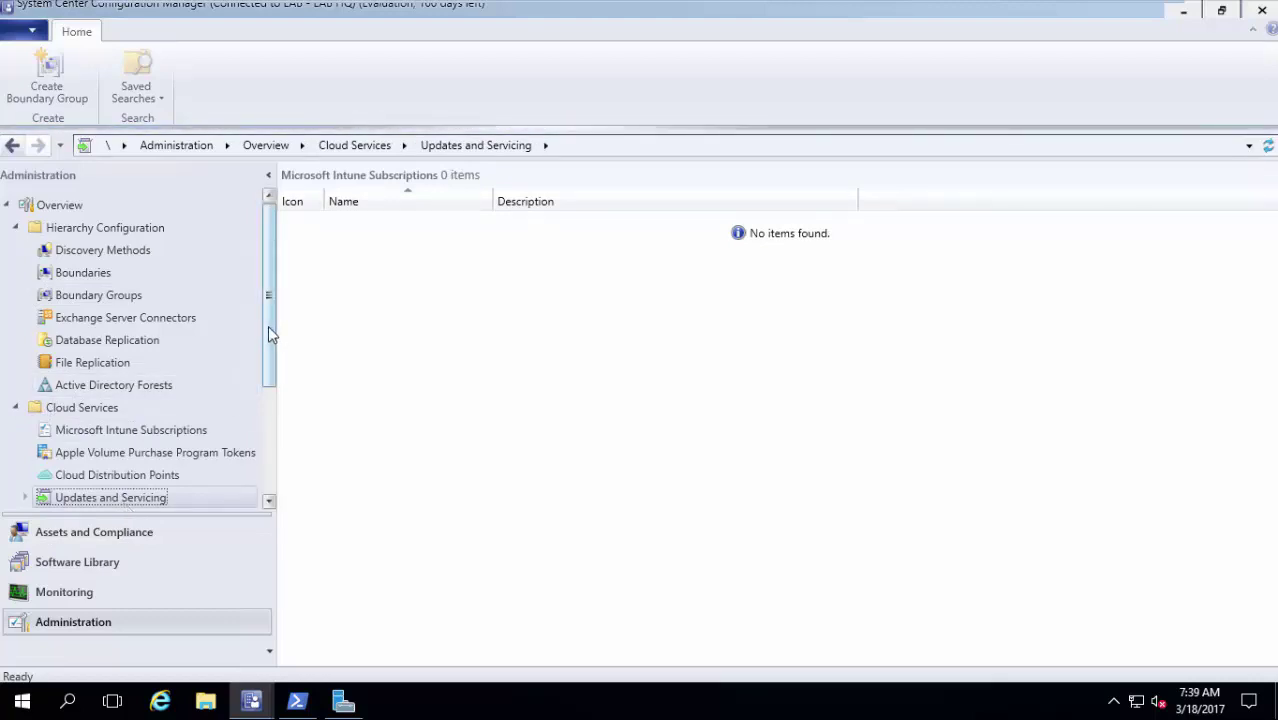
pyautogui.moveTo(268, 325); pyautogui.dragTo(260, 406)
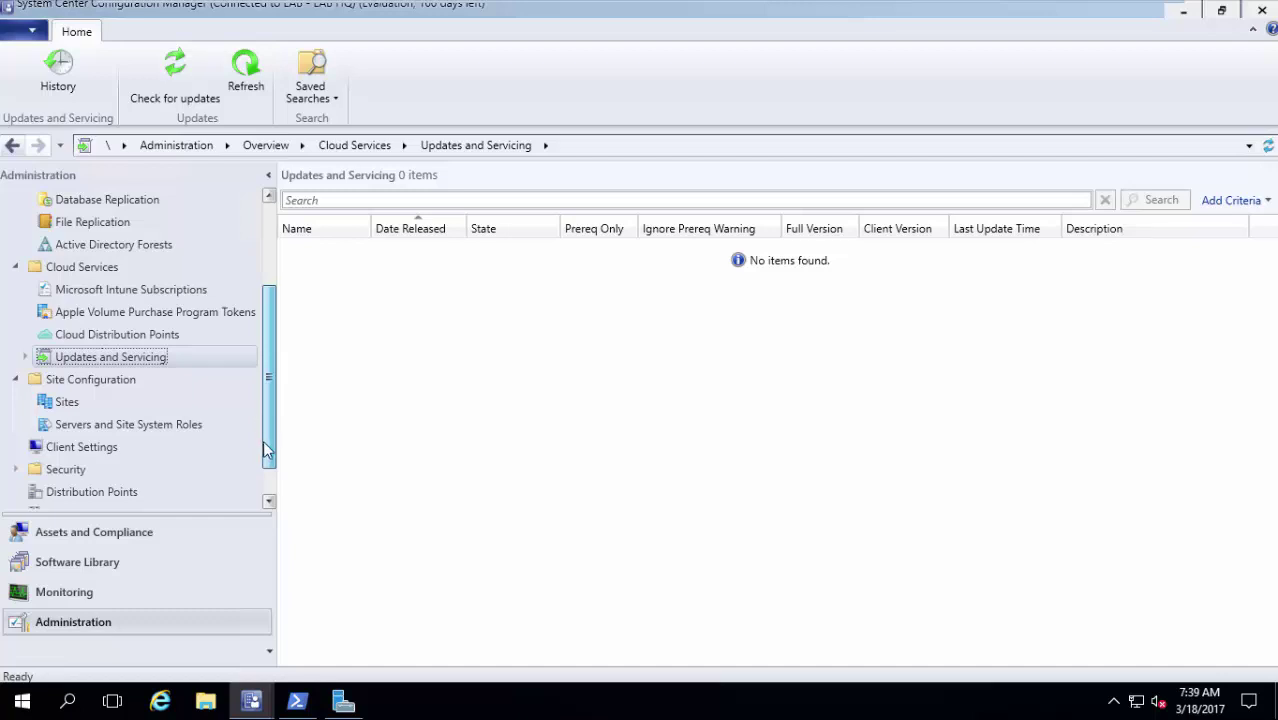
pyautogui.scroll(-3, 268, 452)
pyautogui.click(88, 450)
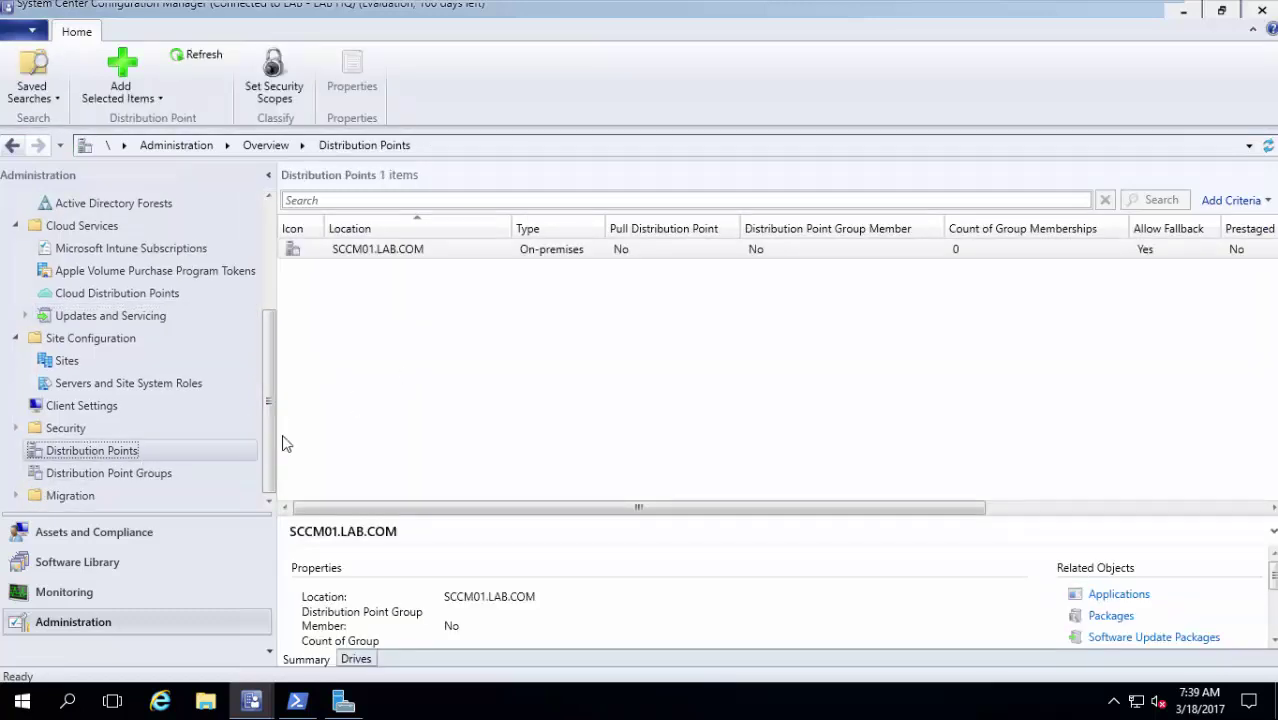
# Check which device collections the restricted account can access in the Assets and Compliance workspace.
pyautogui.click(174, 524)
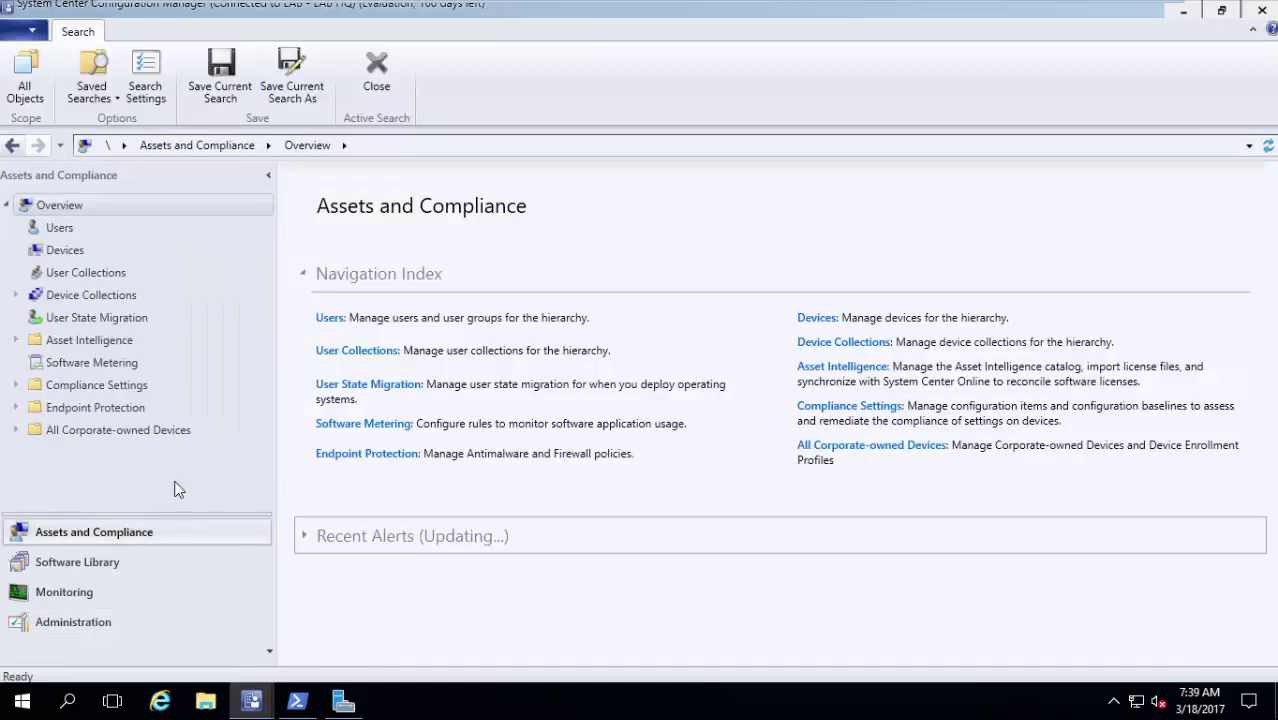
pyautogui.click(121, 301)
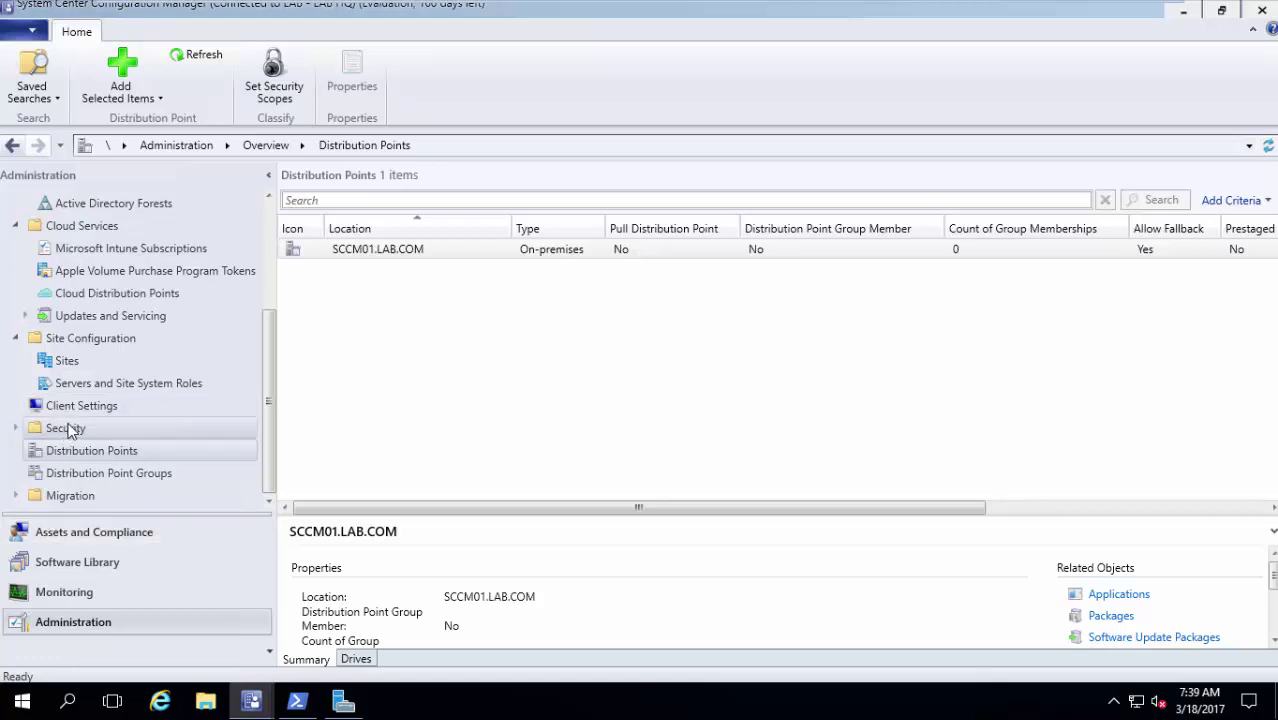
# Review the built-in security roles and the list of administrative users under Security in the Administration workspace.
pyautogui.click(15, 430)
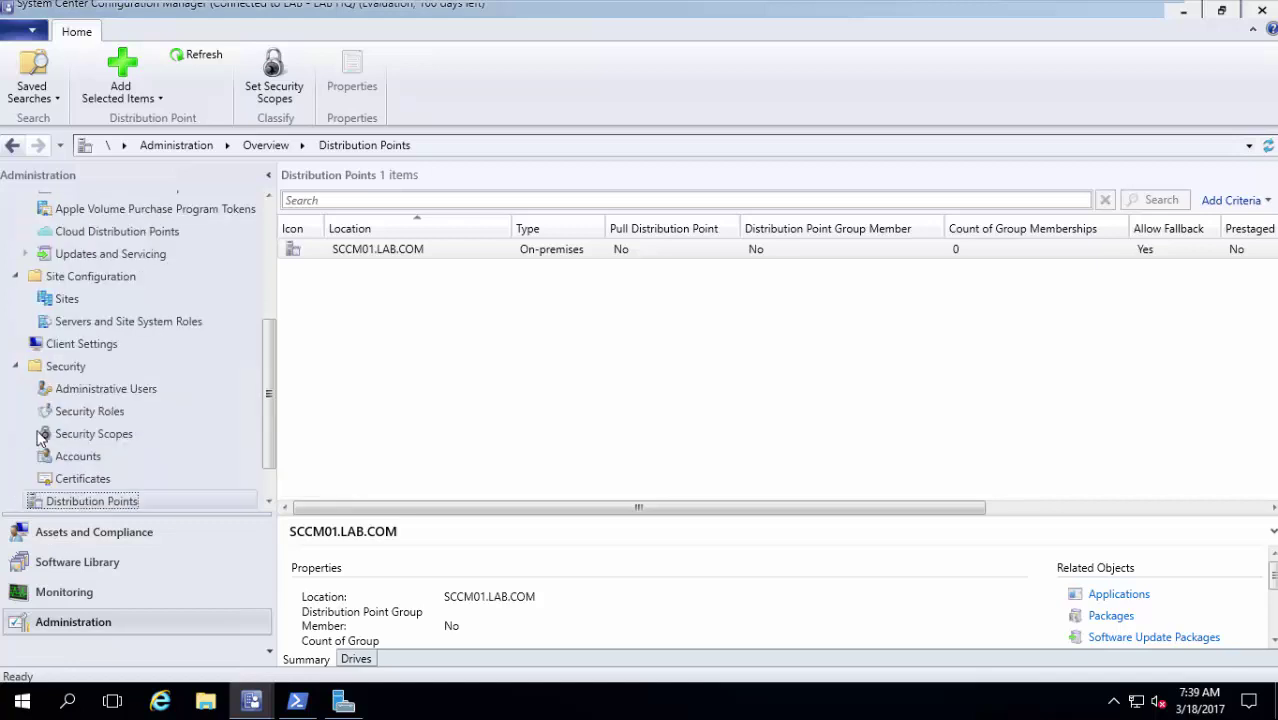
pyautogui.click(168, 411)
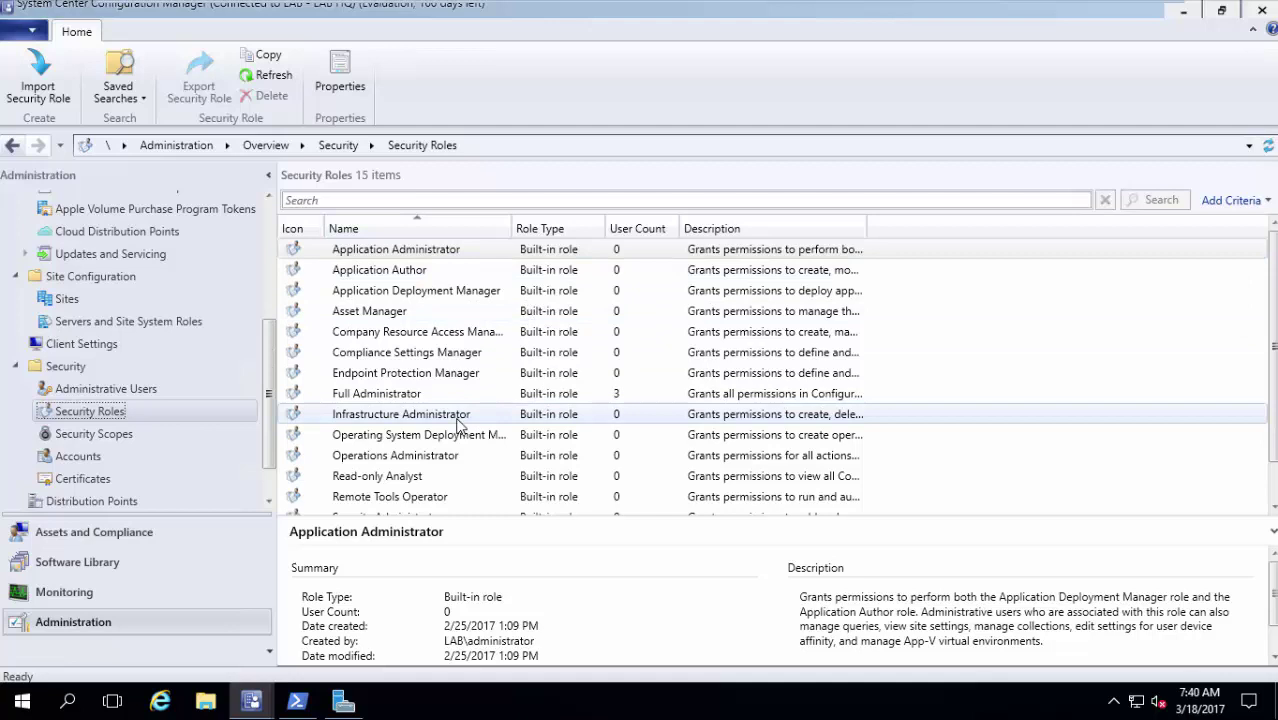
pyautogui.click(232, 396)
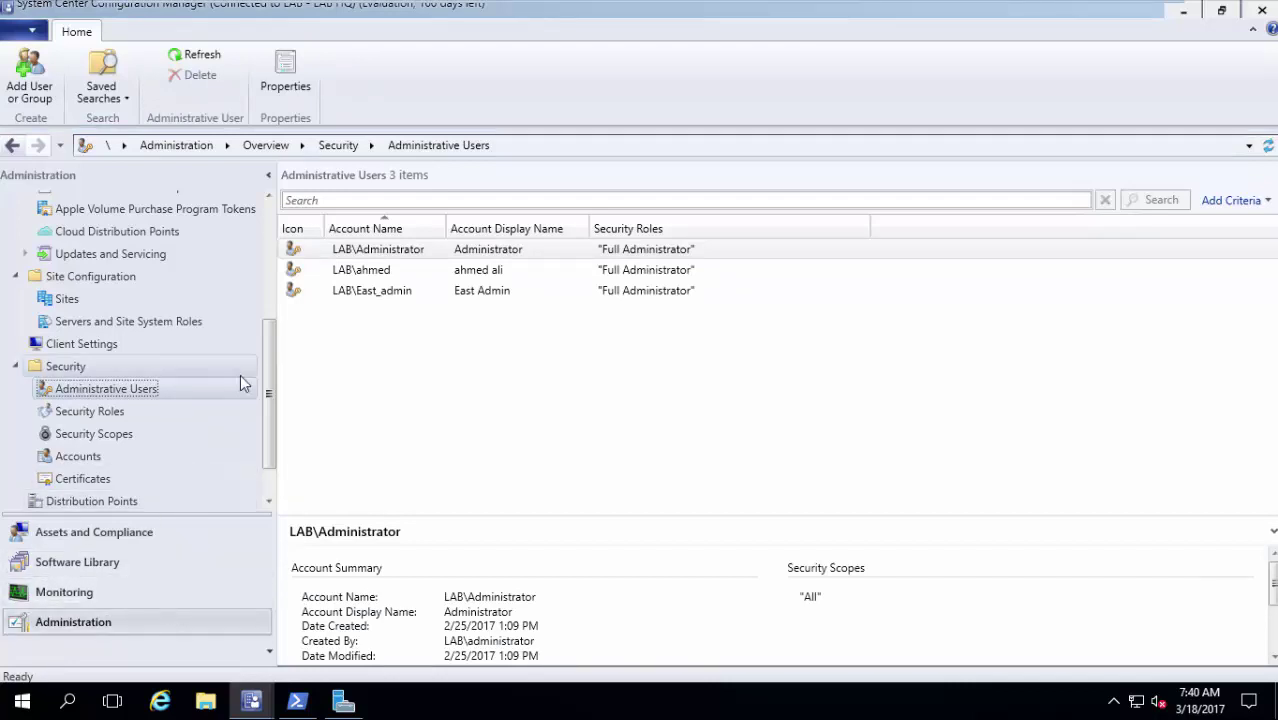
pyautogui.moveTo(1010, 2)
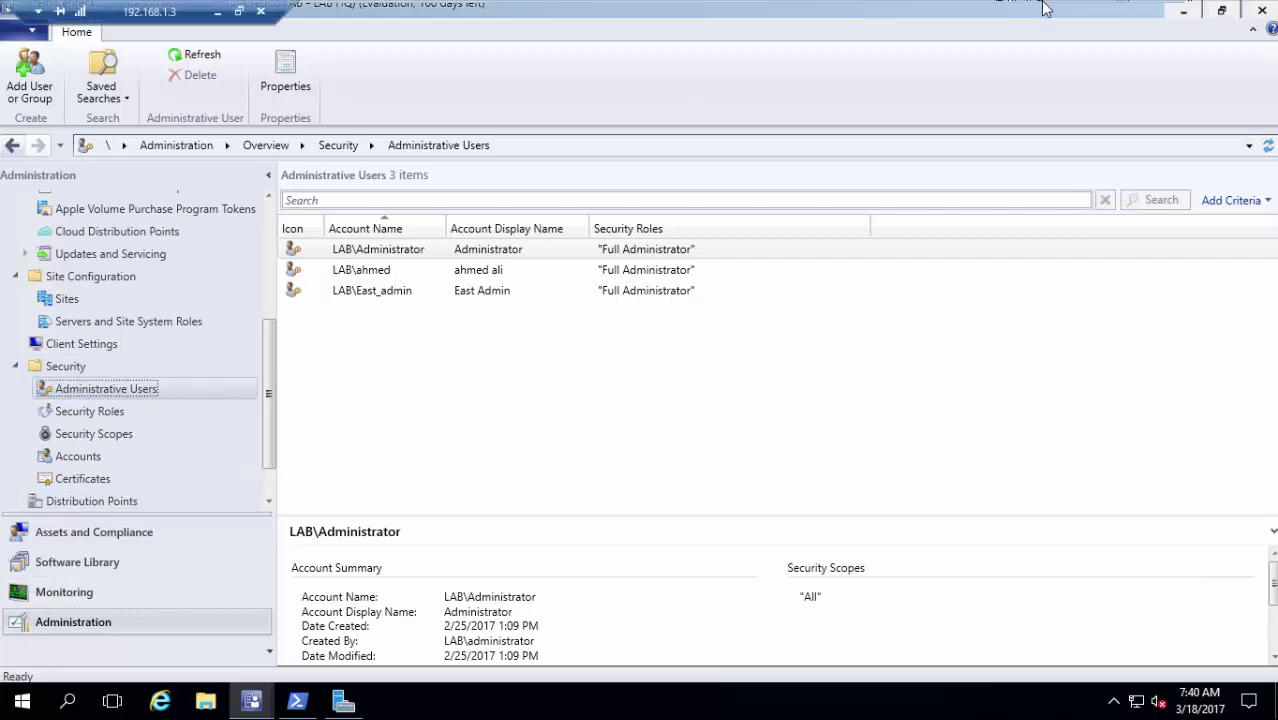